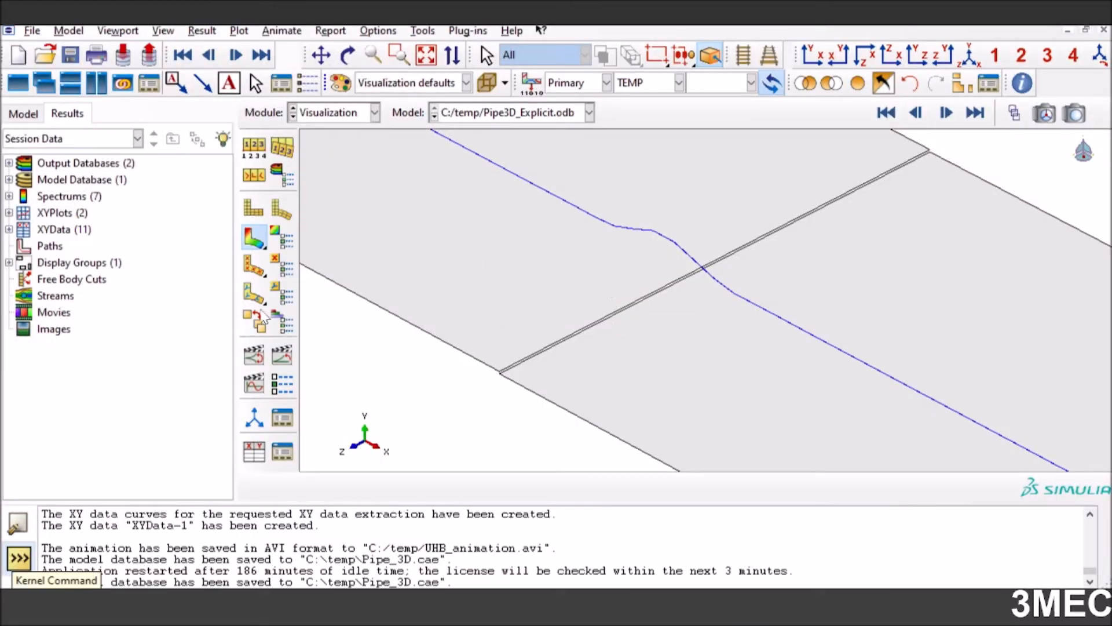
Animate the results' time history and show the legend and title block in the viewport
click(282, 355)
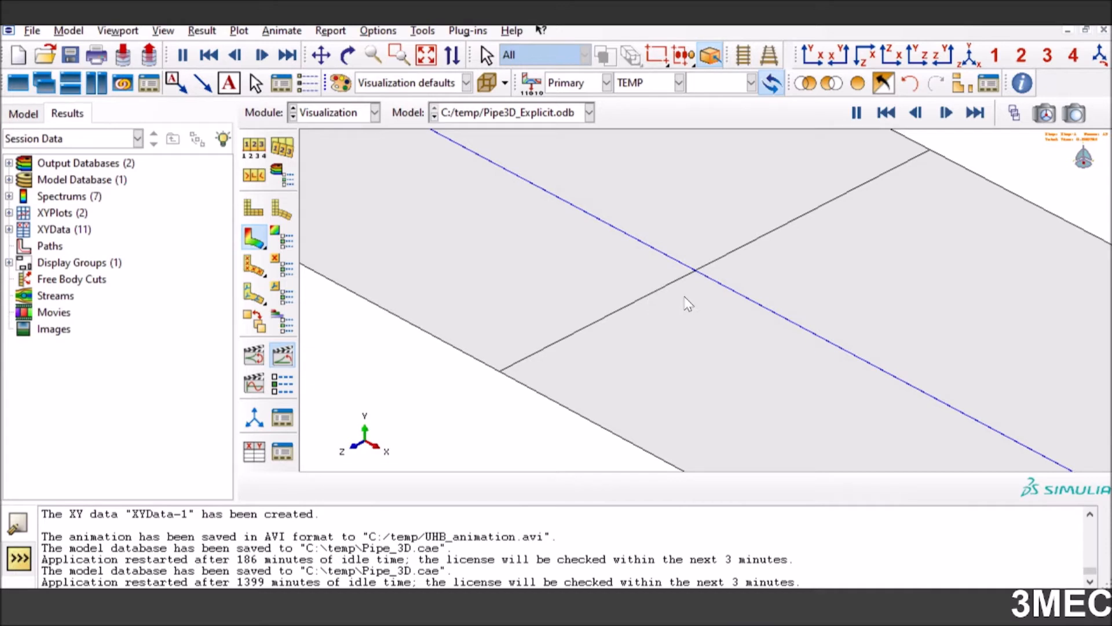
click(118, 31)
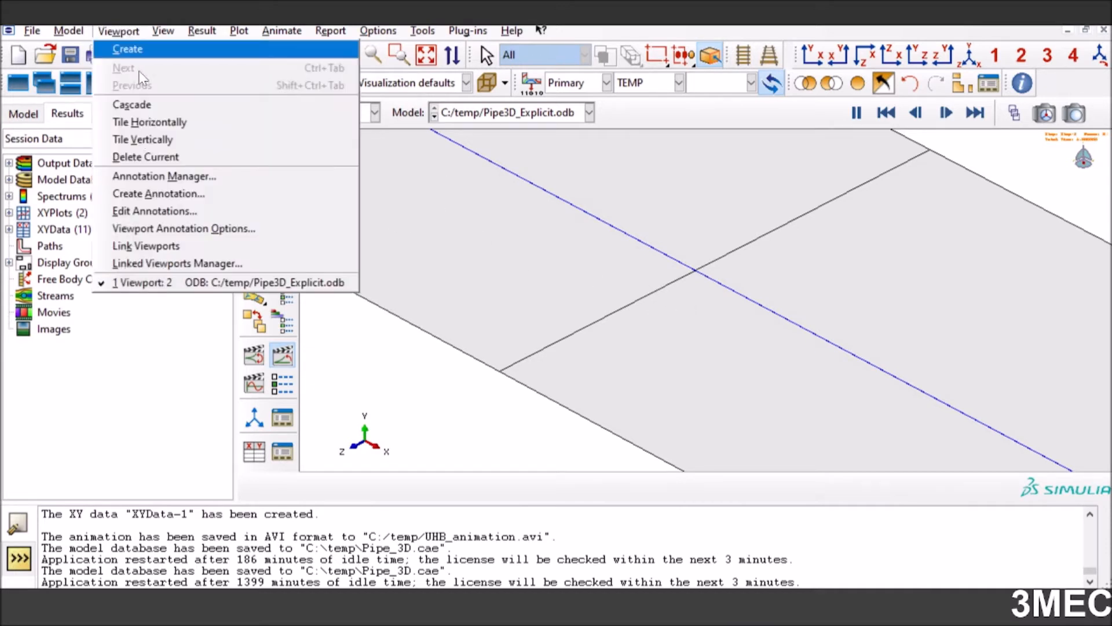
click(168, 228)
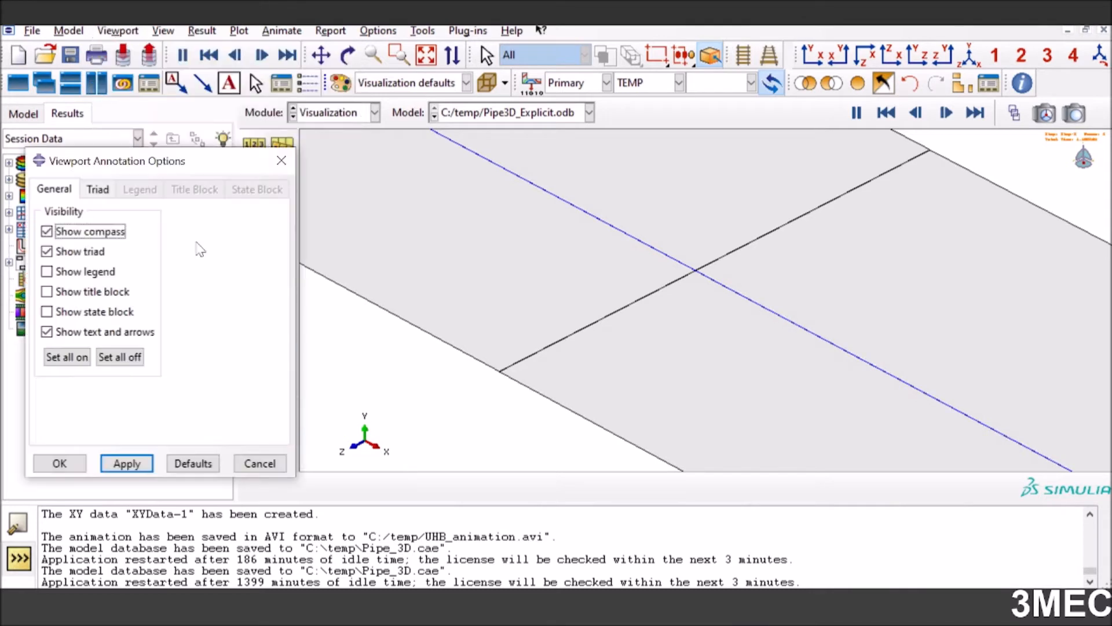
click(80, 272)
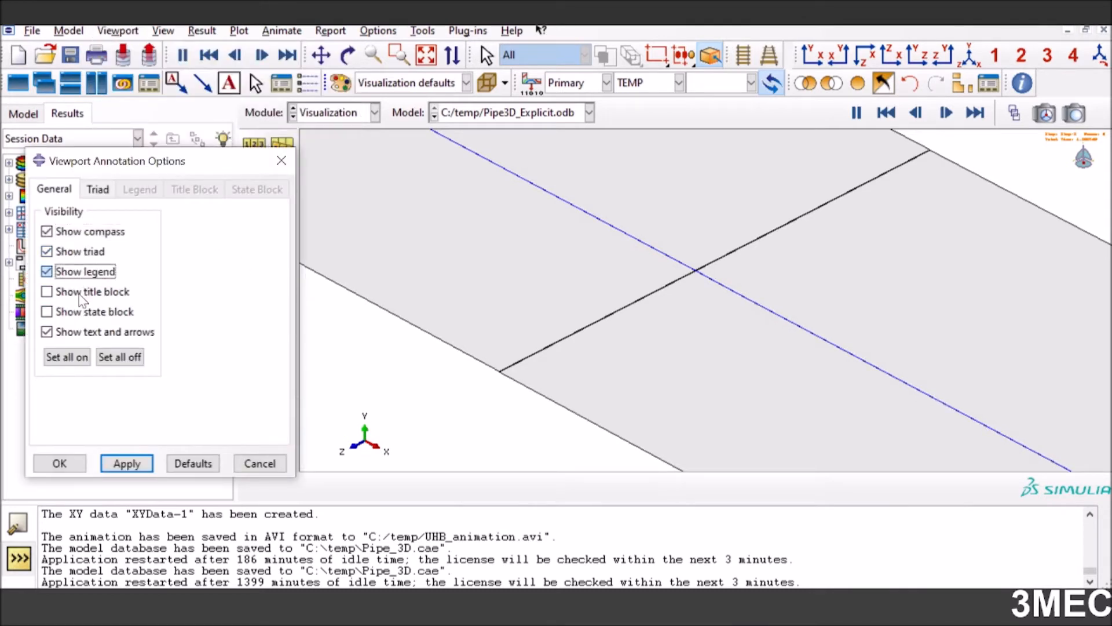
click(81, 291)
click(126, 464)
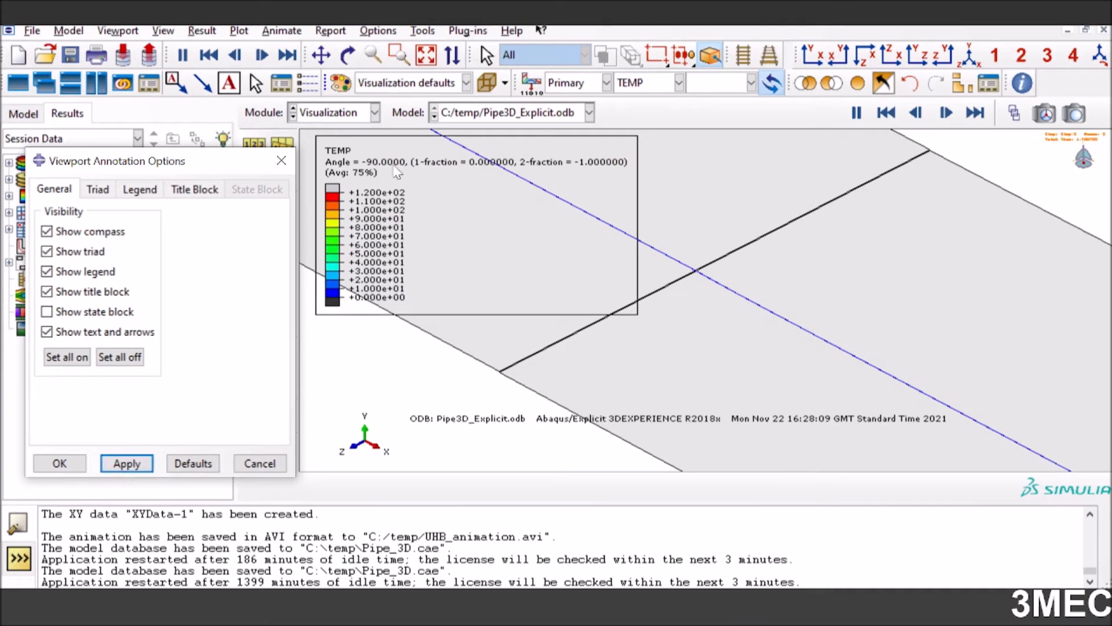
click(61, 464)
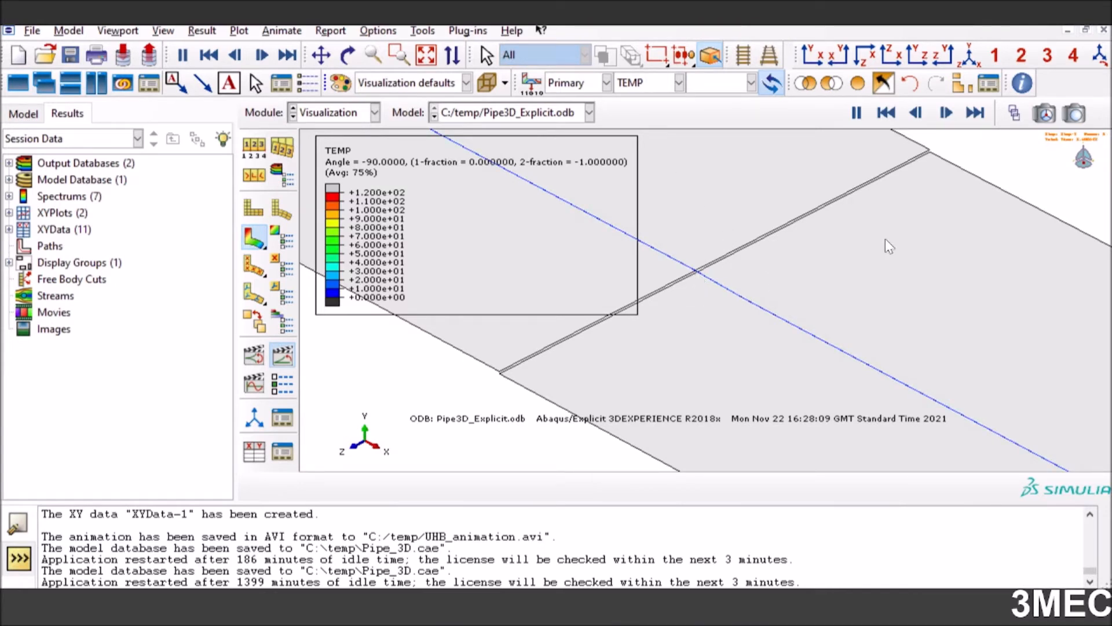
click(947, 113)
click(947, 113)
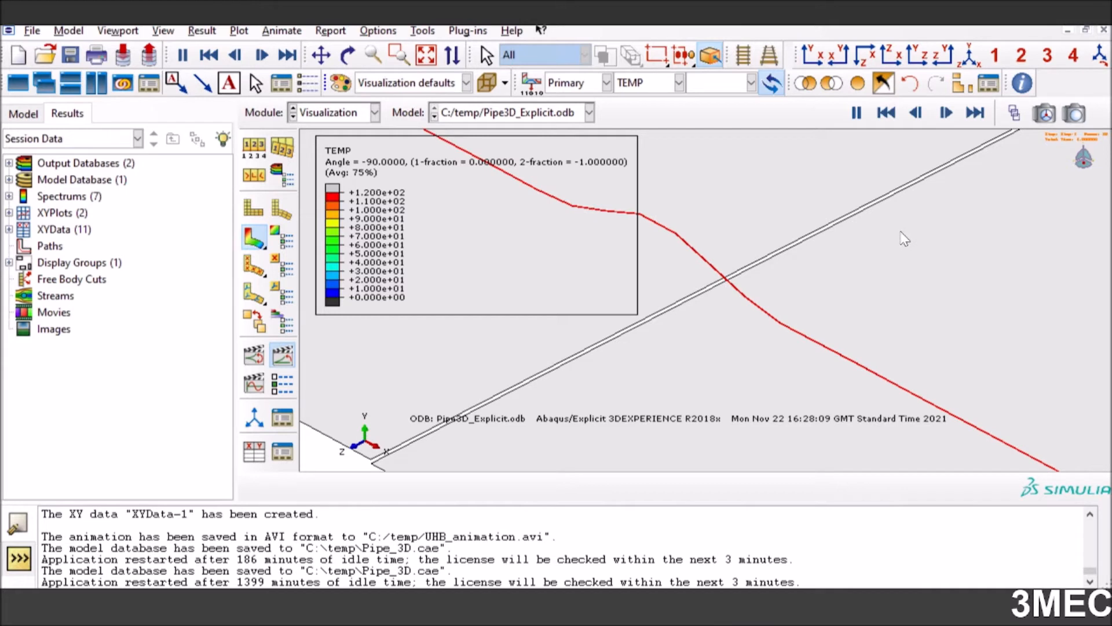
Switch from the results to the Part module and display Part-1 of Model-1
click(332, 113)
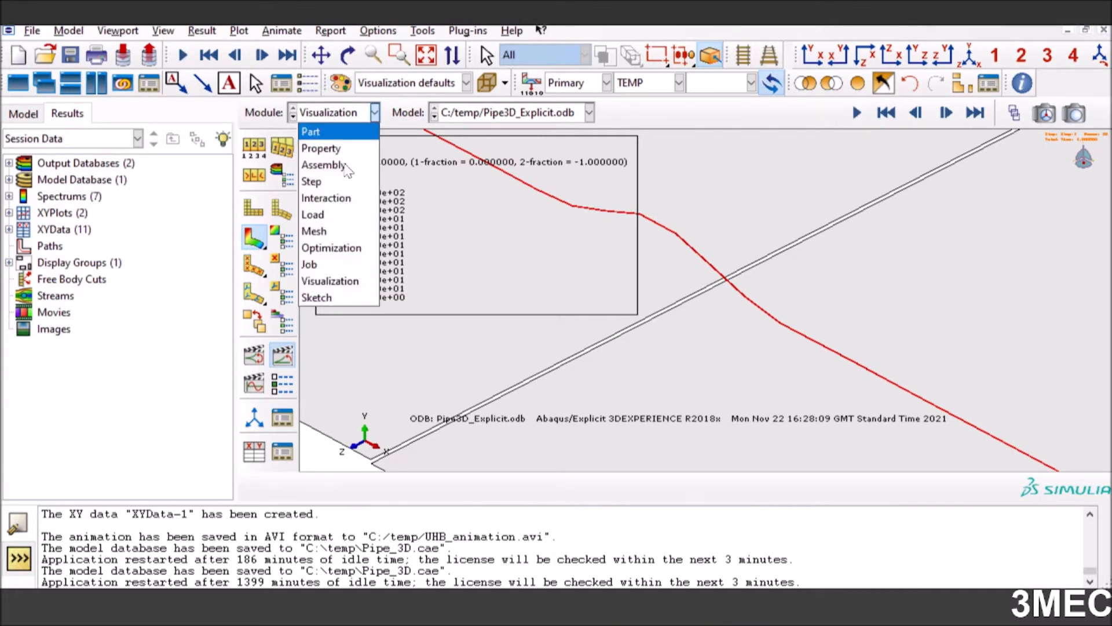
click(322, 130)
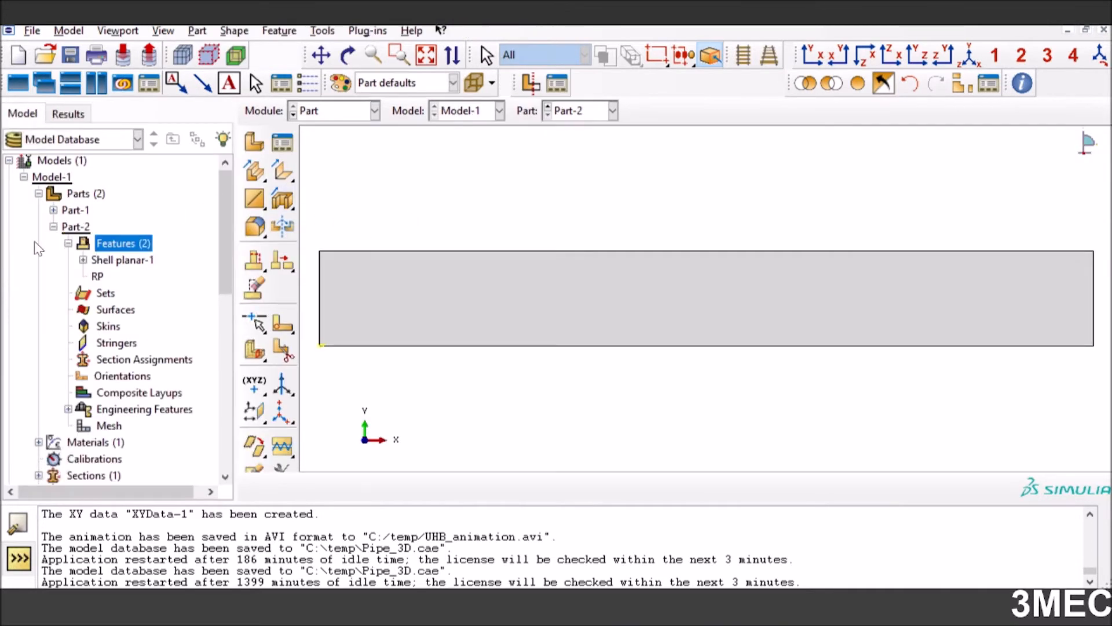
click(53, 227)
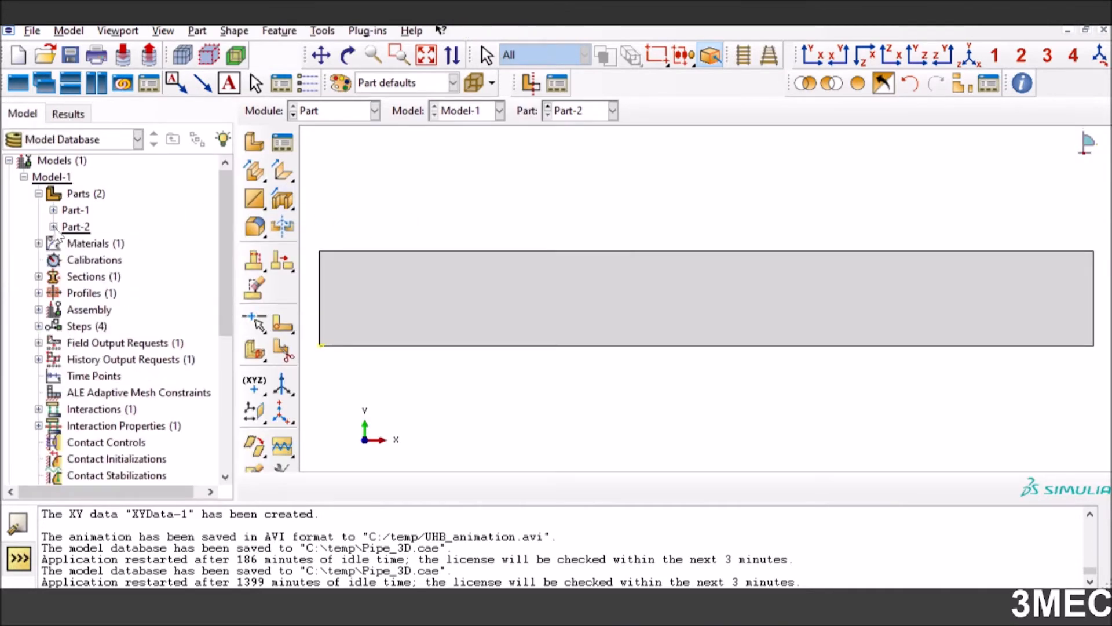
click(78, 212)
click(580, 110)
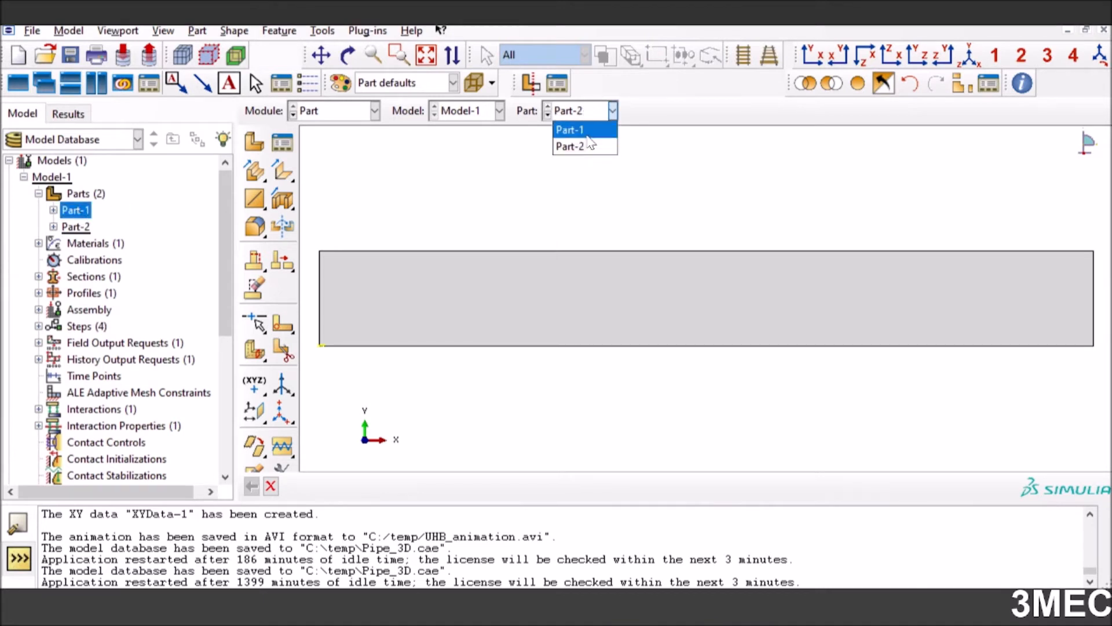
click(588, 131)
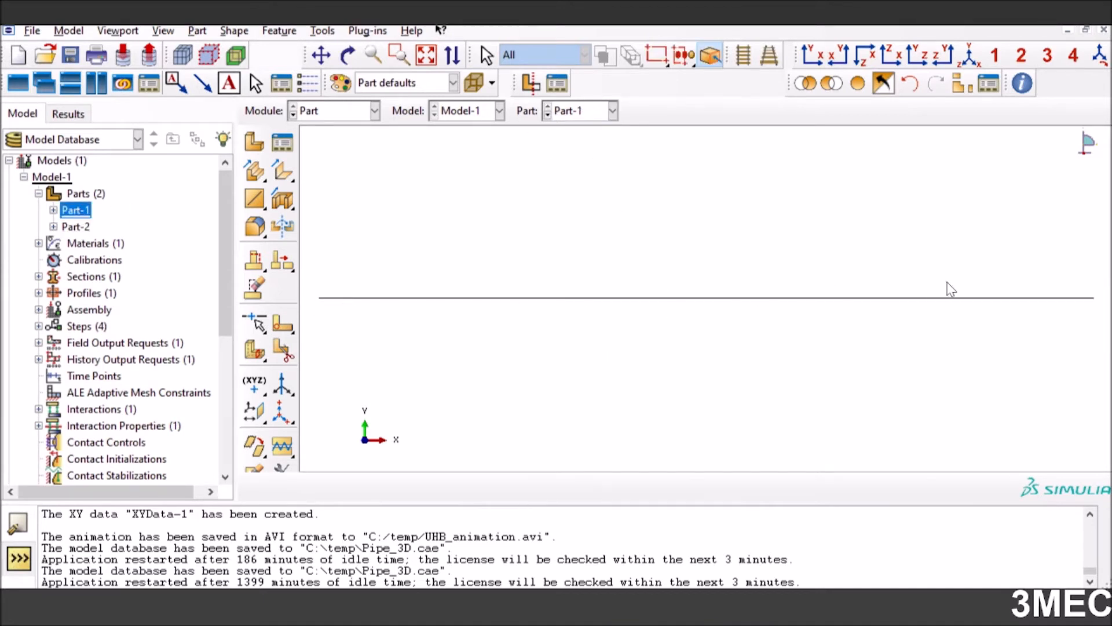
Review the part types in the Part Manager and decline deleting Part-1
click(279, 147)
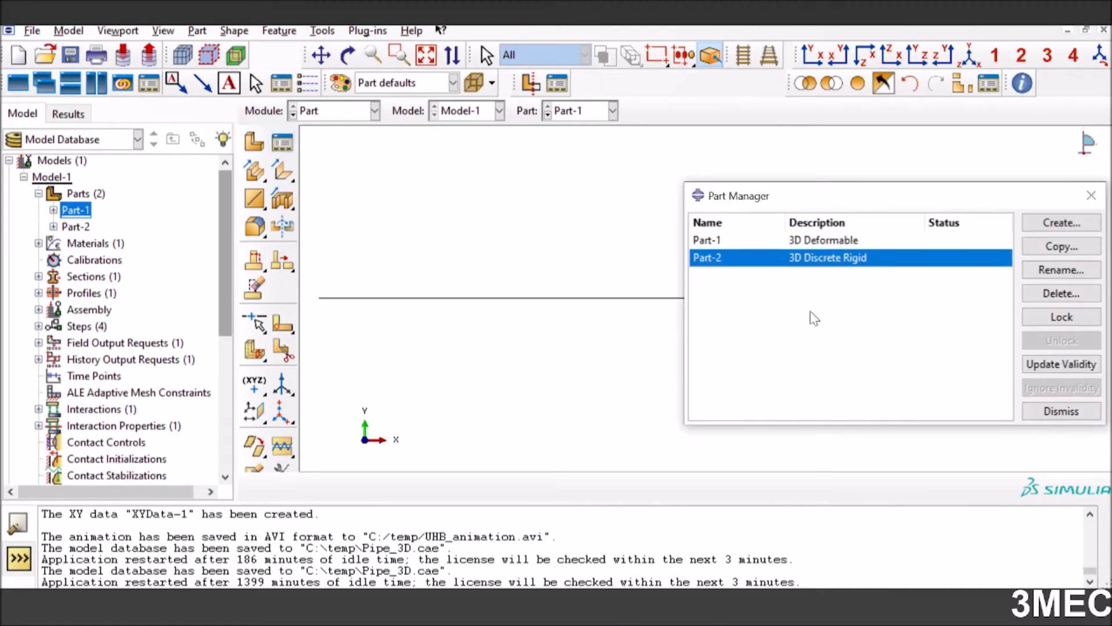
click(837, 243)
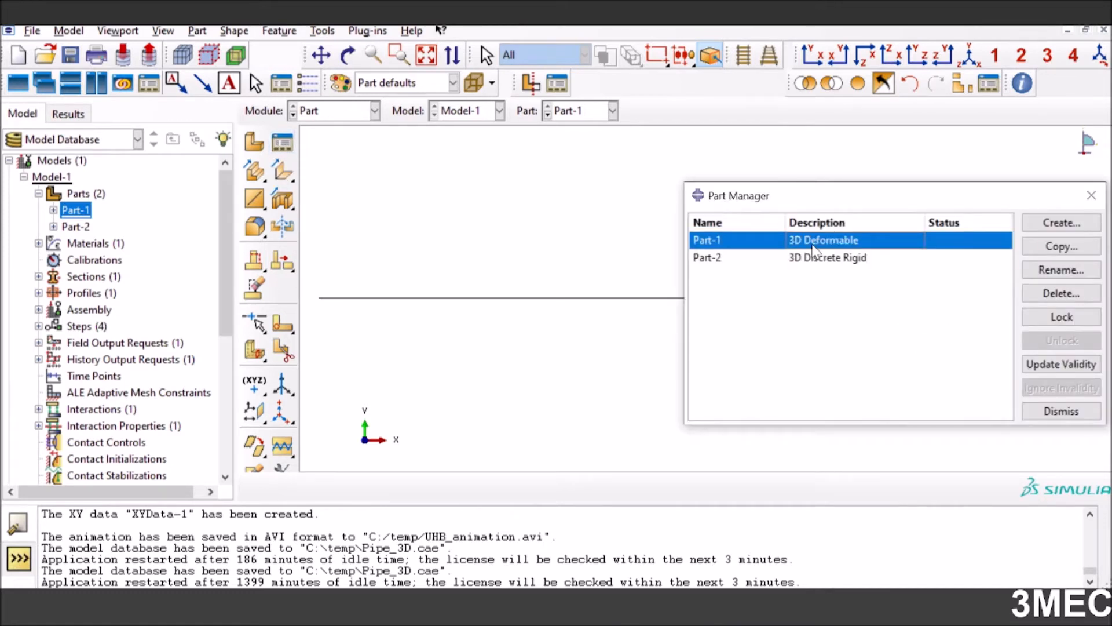
click(1062, 294)
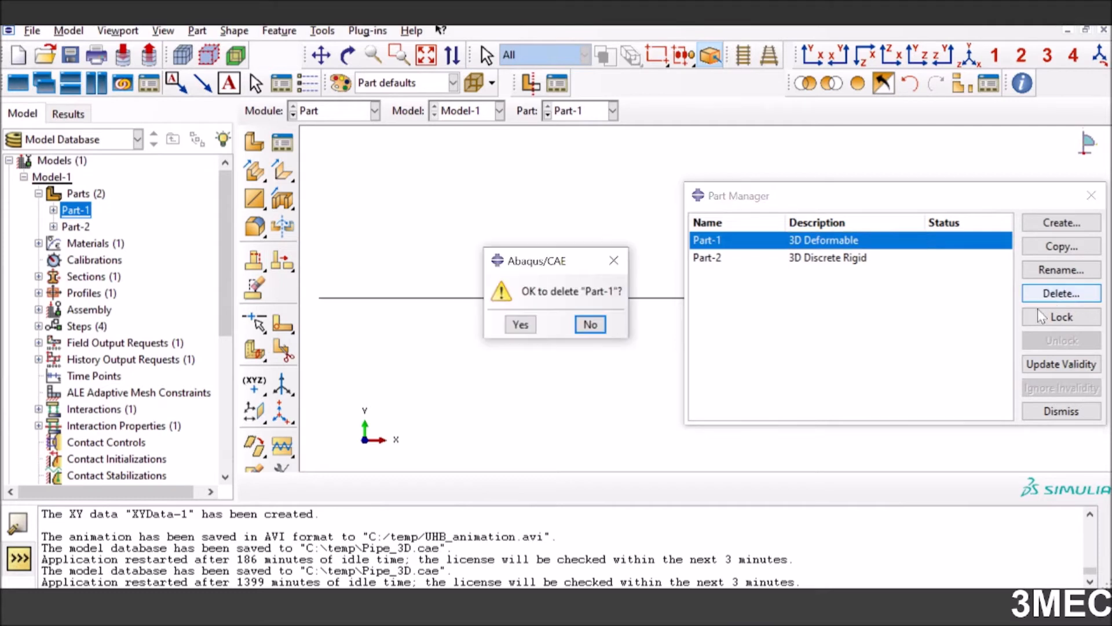
click(590, 324)
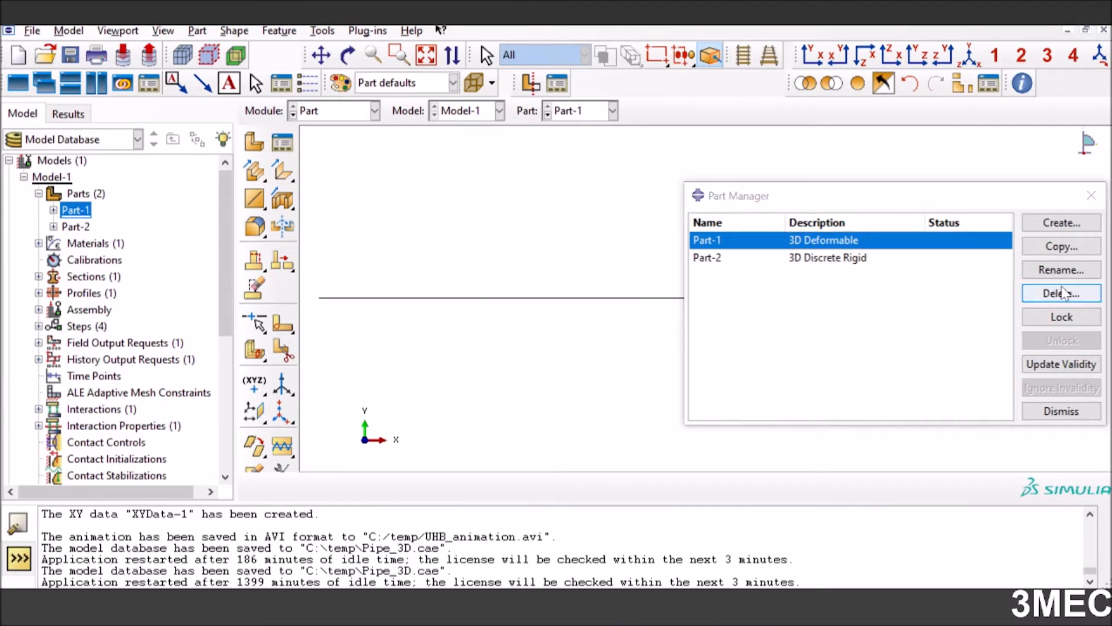
click(1062, 411)
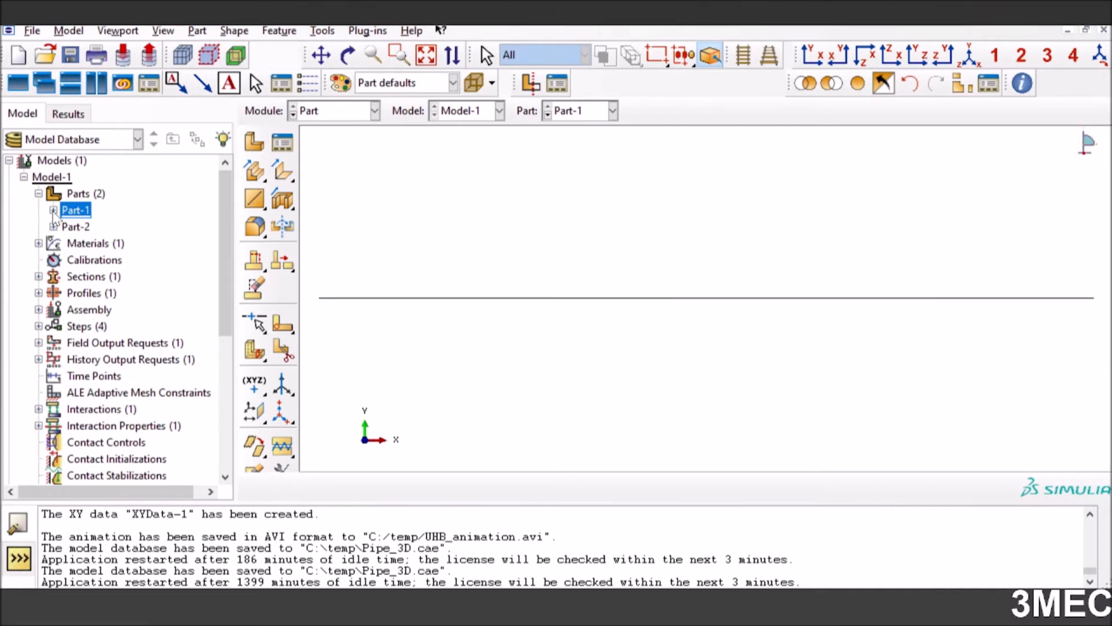
click(53, 210)
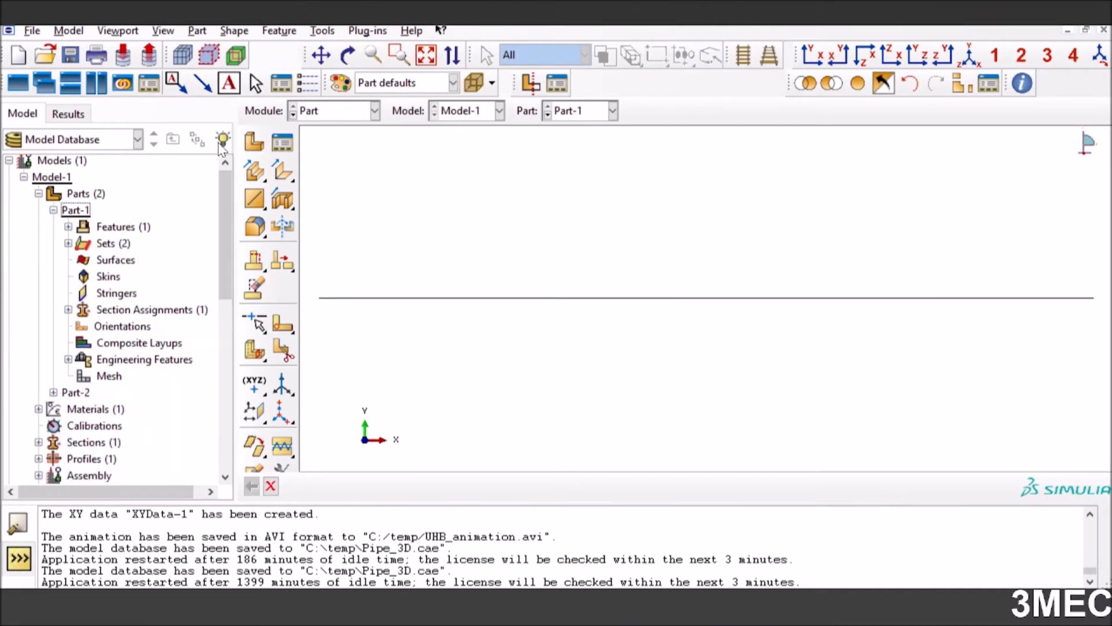
click(255, 142)
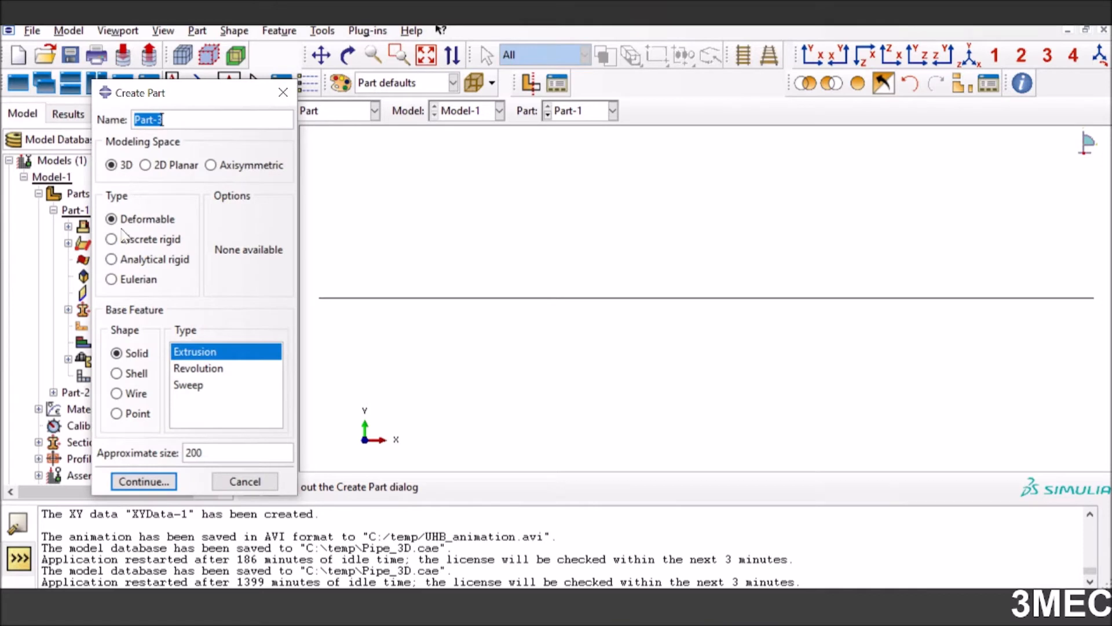
click(116, 394)
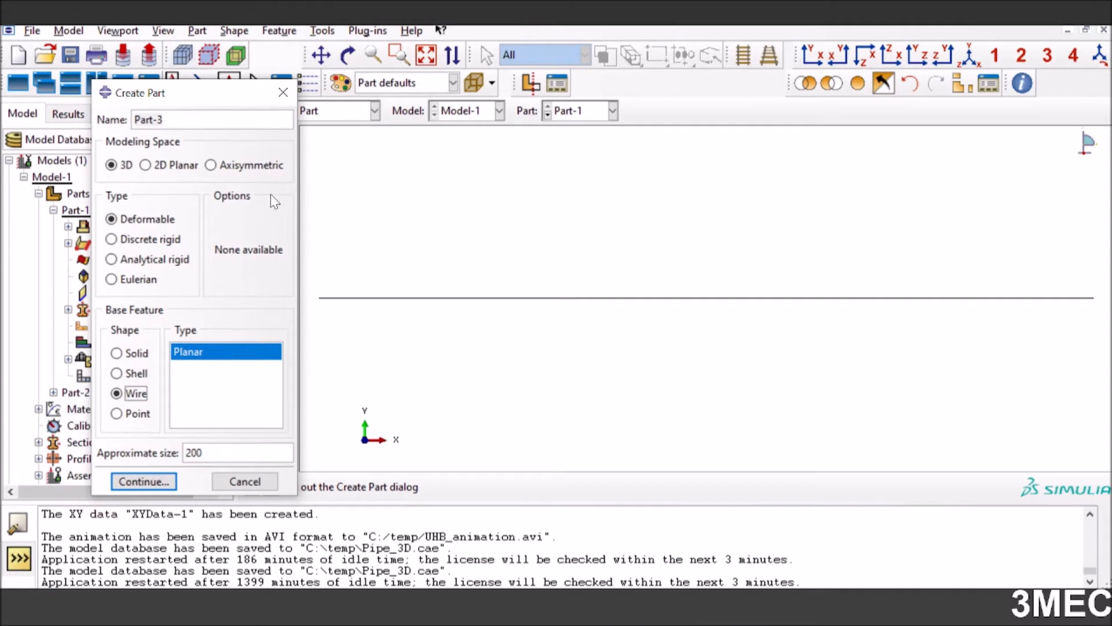
click(142, 482)
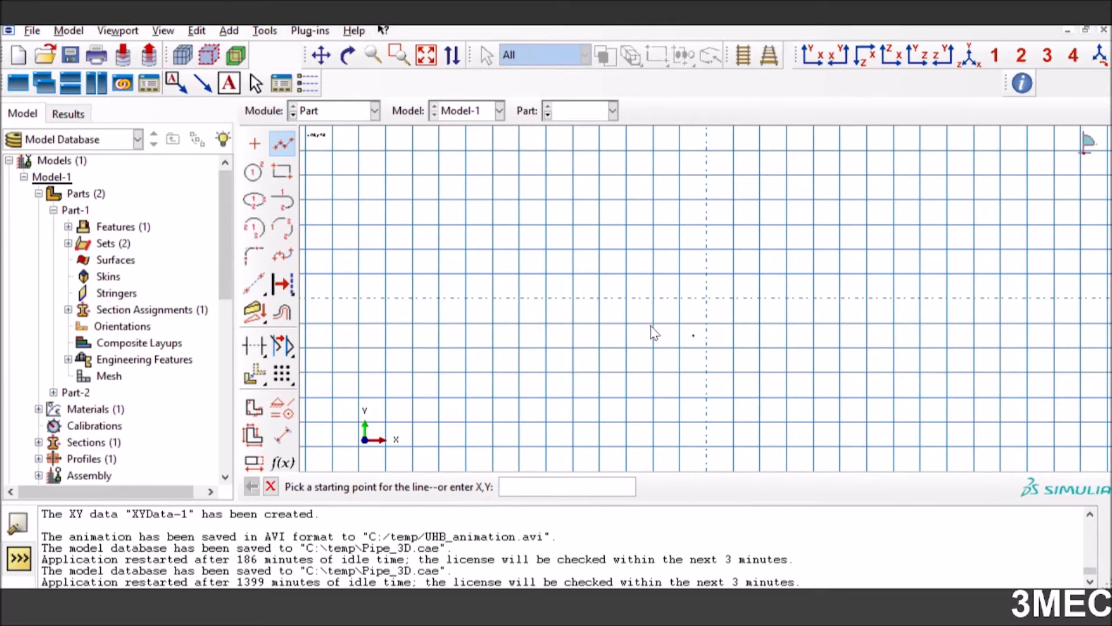
click(283, 144)
click(270, 486)
click(493, 339)
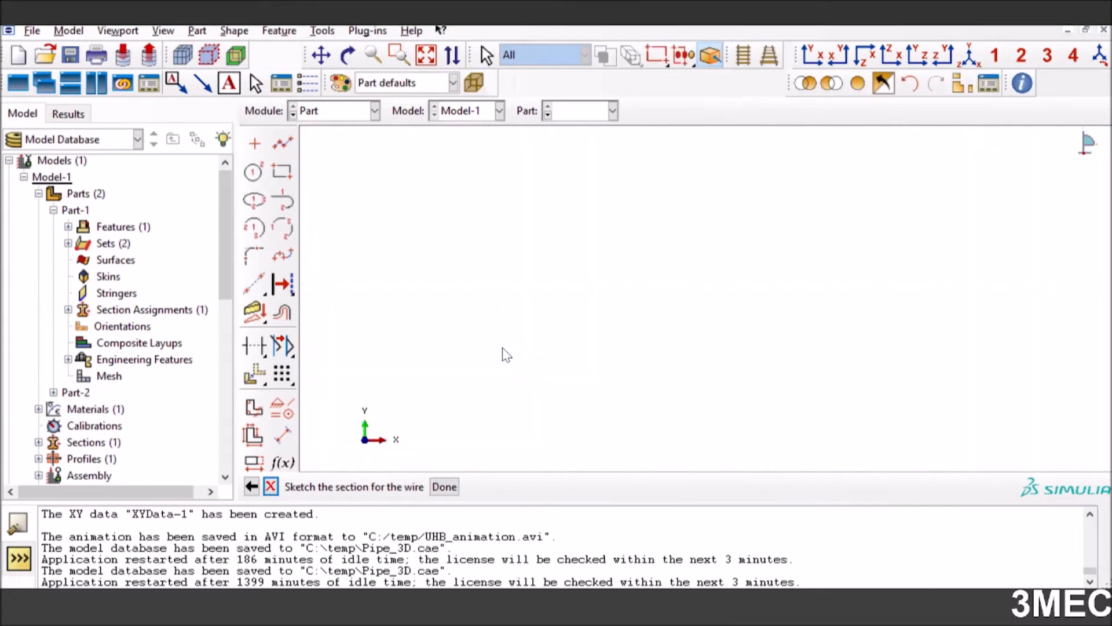
click(577, 113)
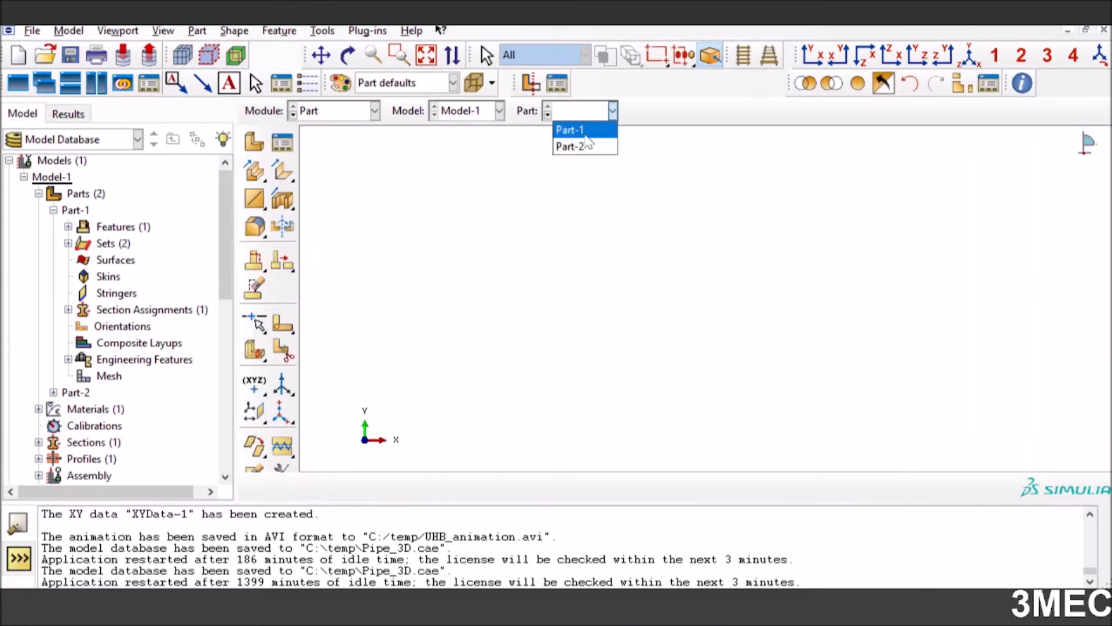
click(573, 147)
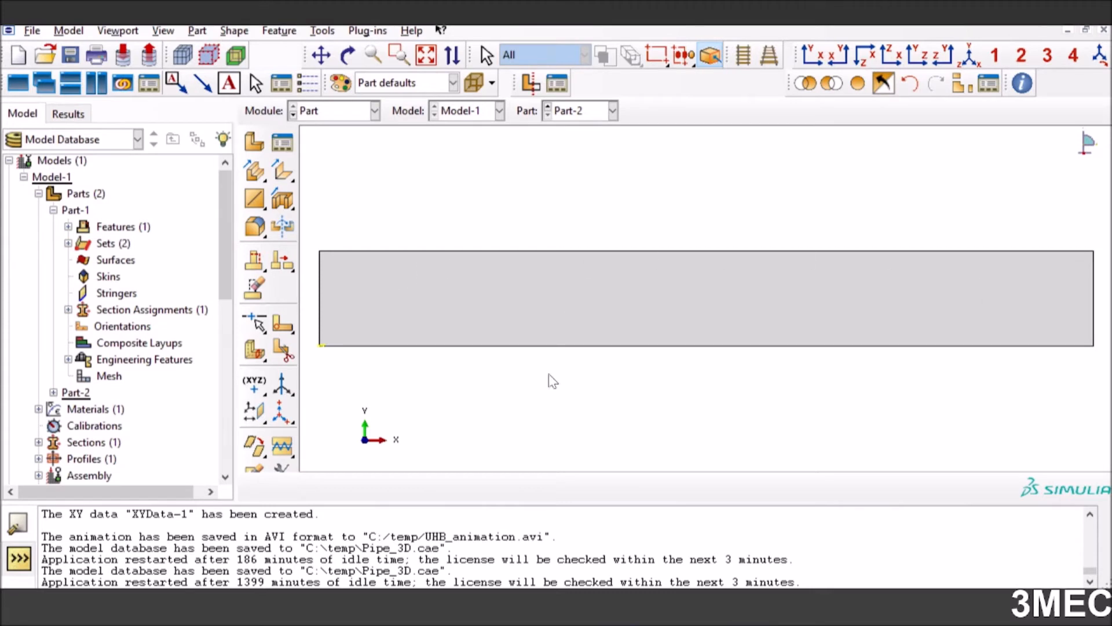
click(254, 142)
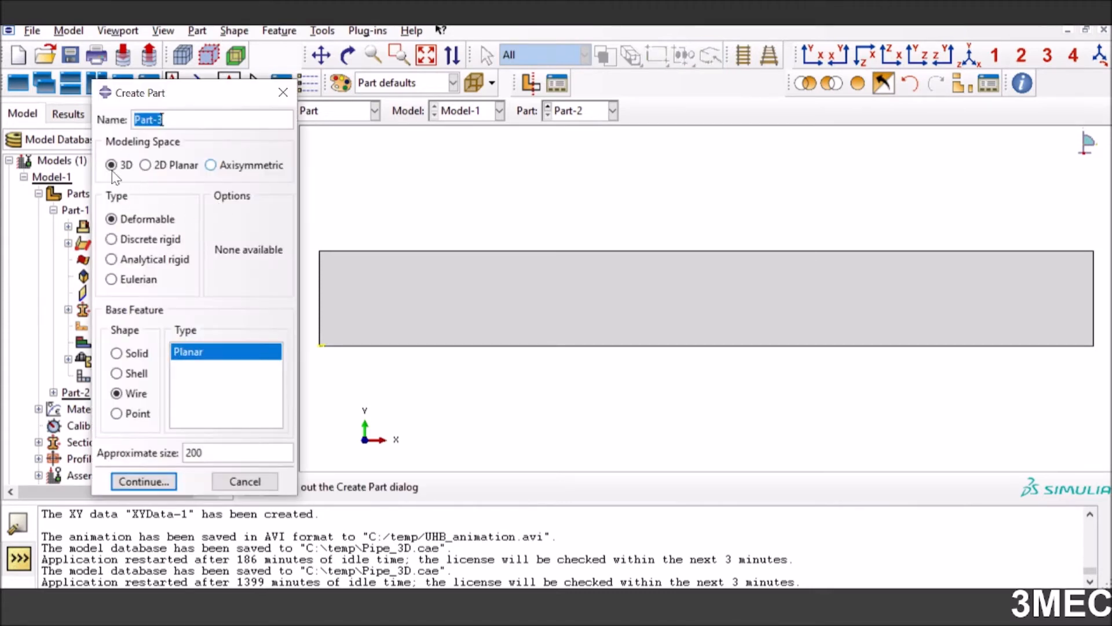
click(129, 245)
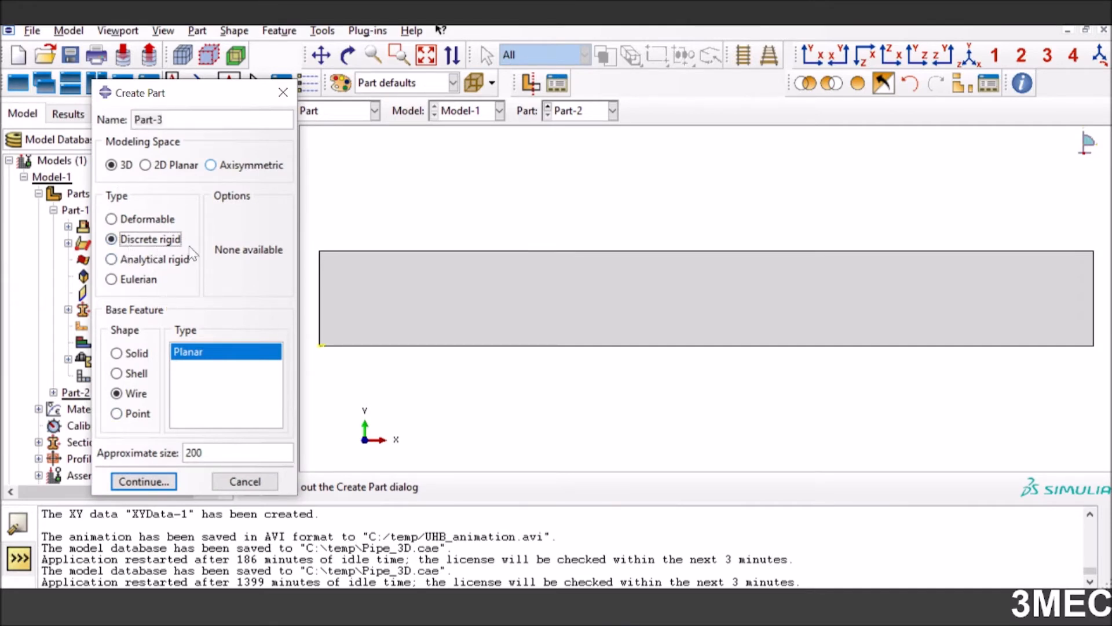
click(126, 376)
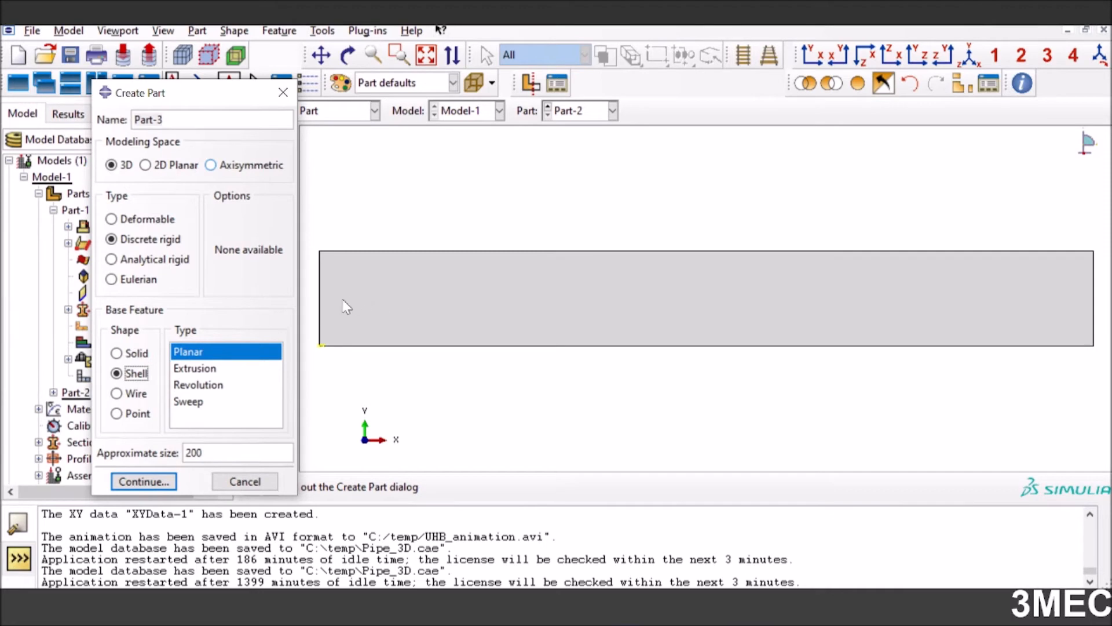
click(244, 483)
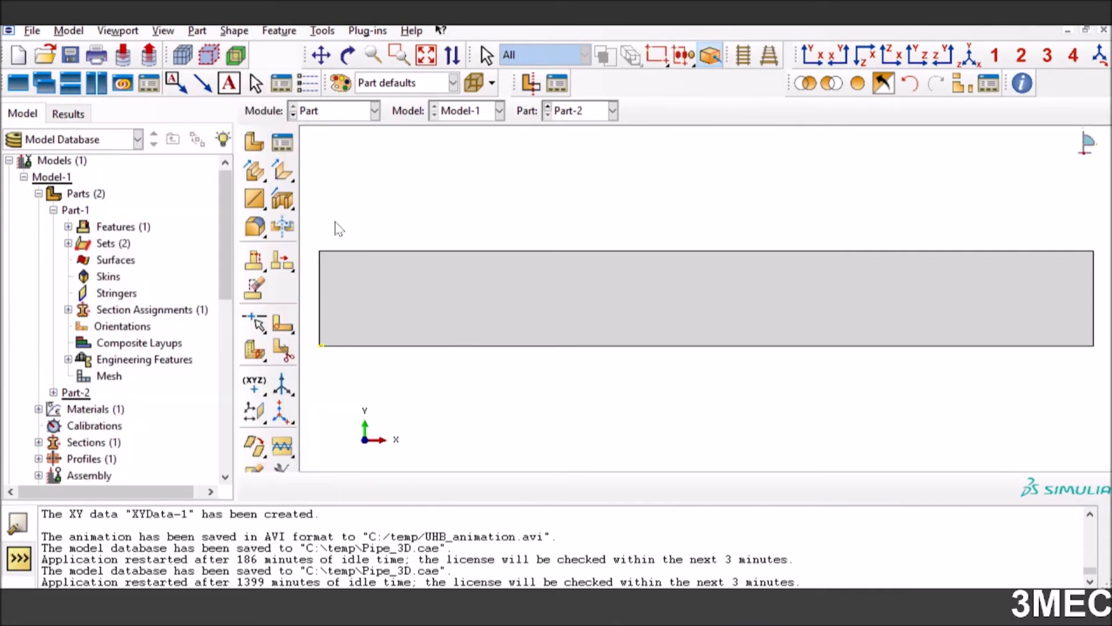
Switch to the Property module and display Part-1
click(339, 111)
click(322, 146)
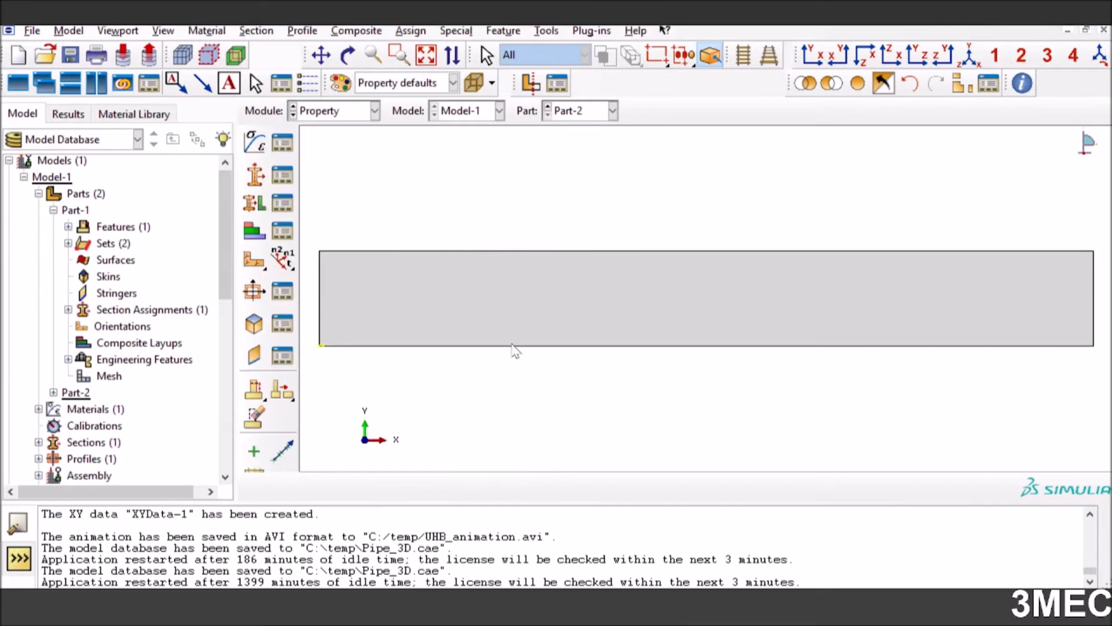
click(567, 114)
click(569, 132)
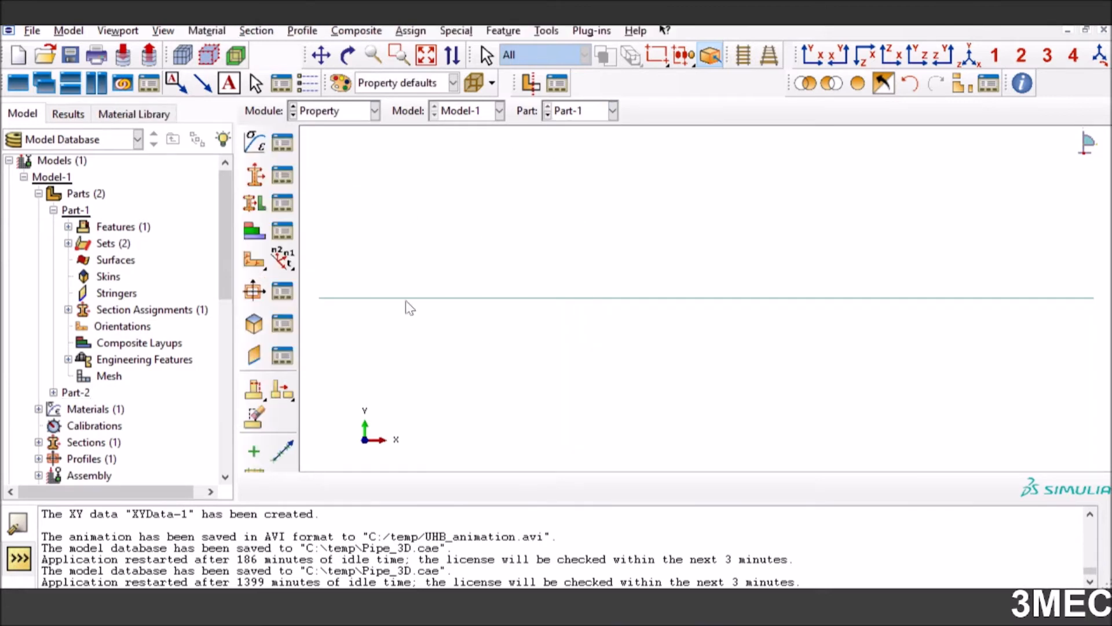
Start a new material from the Material Manager and add a Density behavior with uniform distribution
click(282, 143)
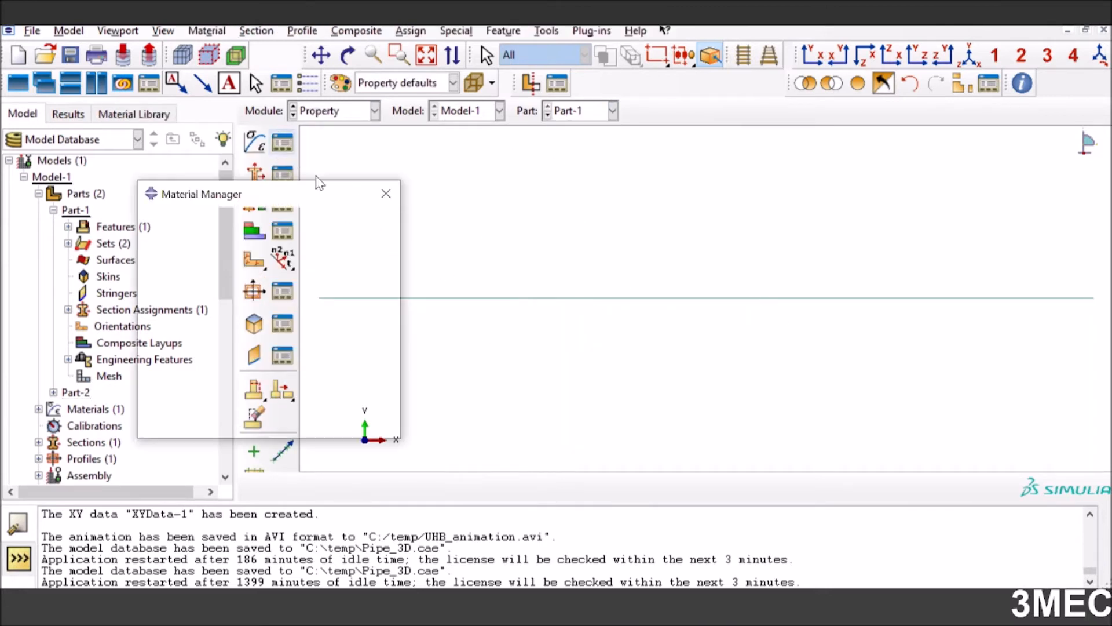
click(371, 223)
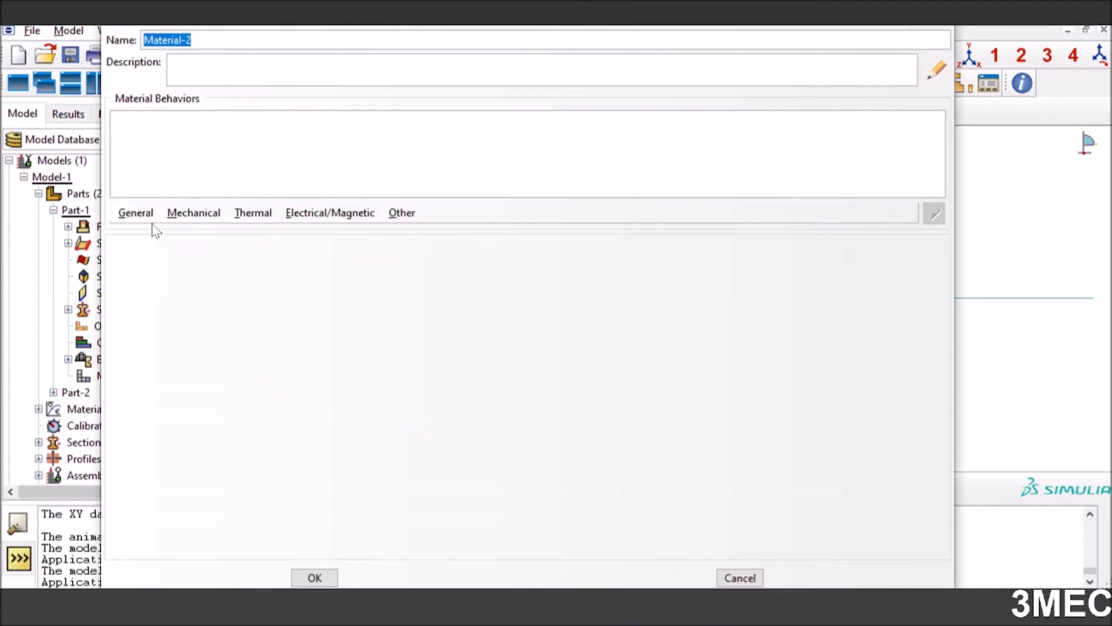
click(136, 213)
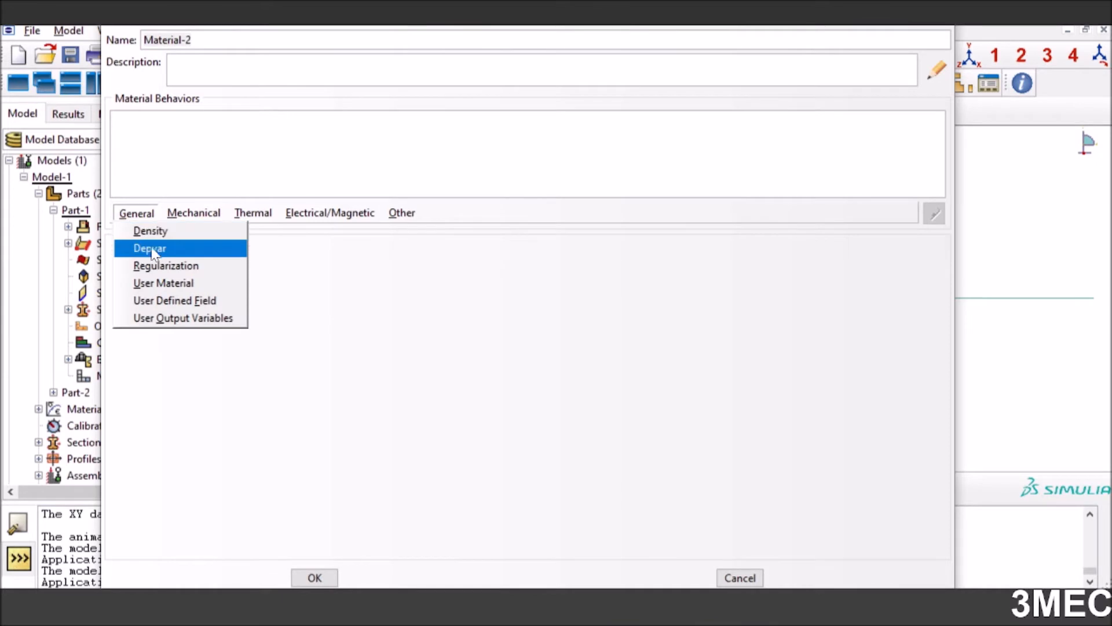
click(154, 229)
click(161, 388)
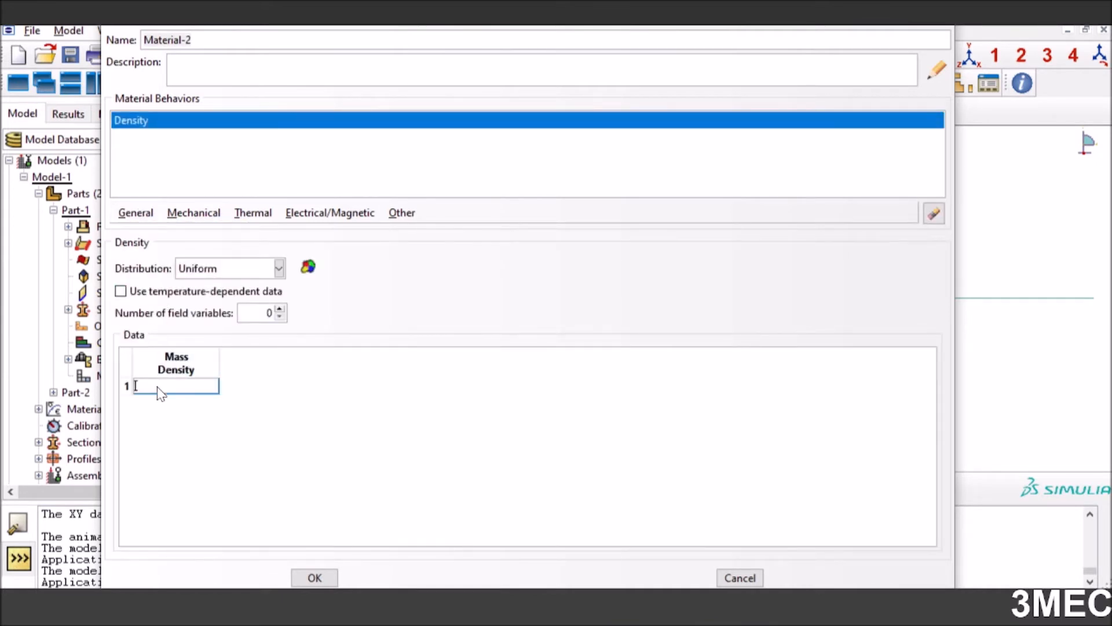
Add isotropic Elastic and Expansion behaviors to the new Material-2 and discard the material without saving
click(200, 214)
mouse_move(370, 231)
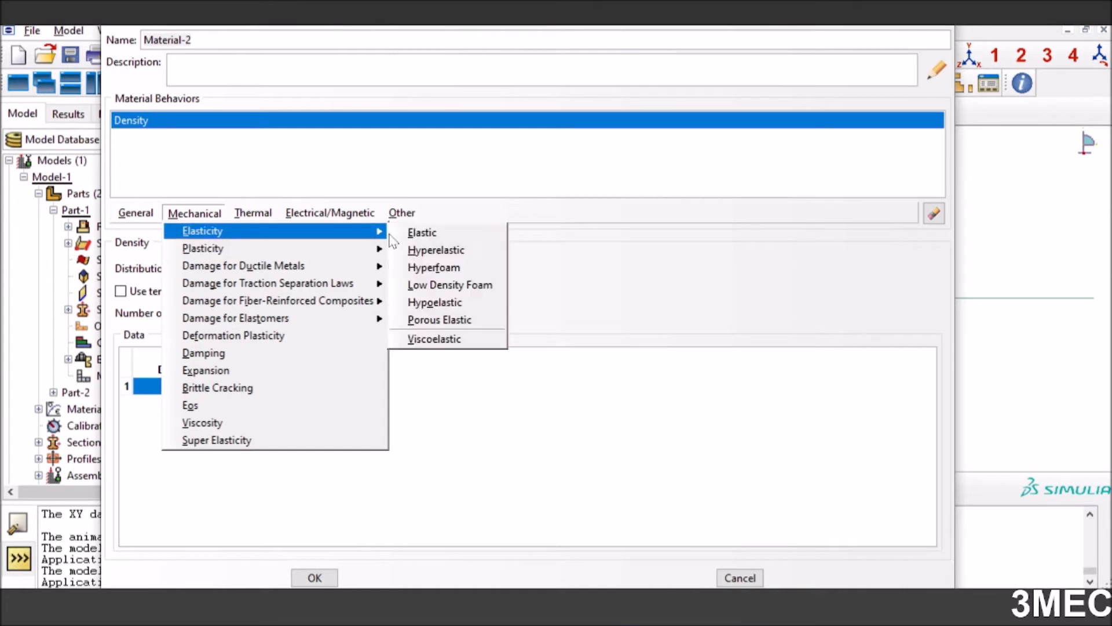
click(425, 232)
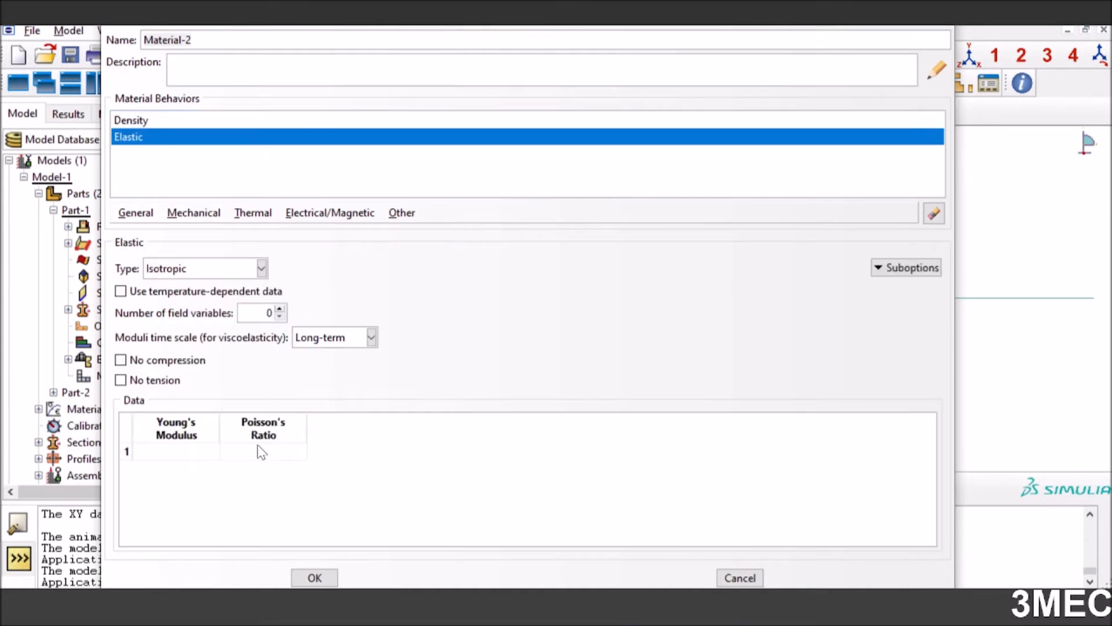
click(213, 218)
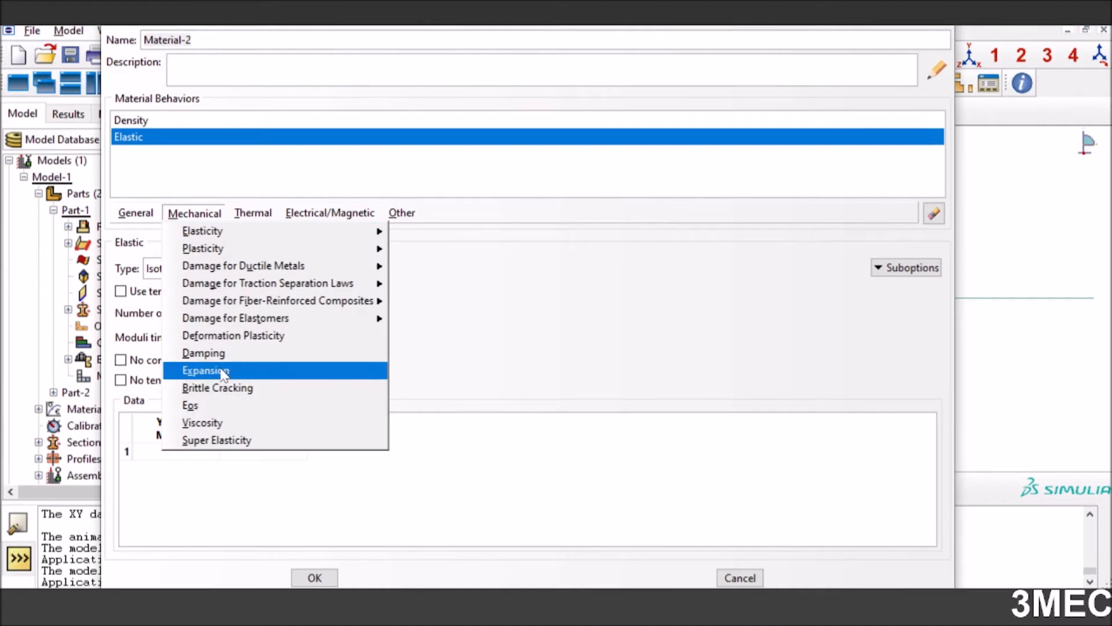
click(224, 371)
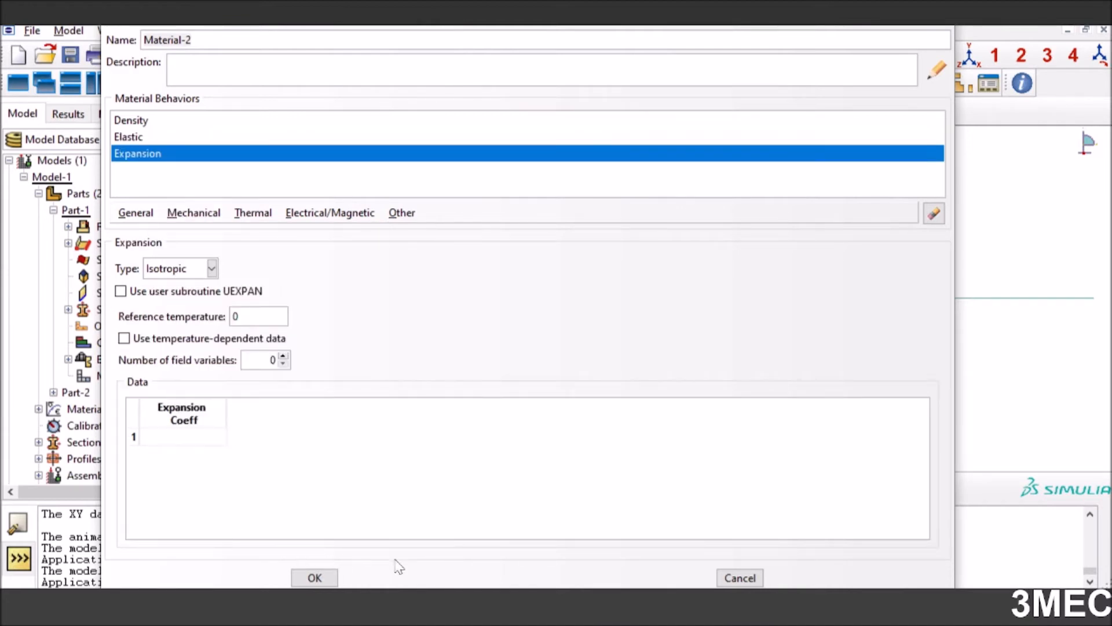
click(736, 577)
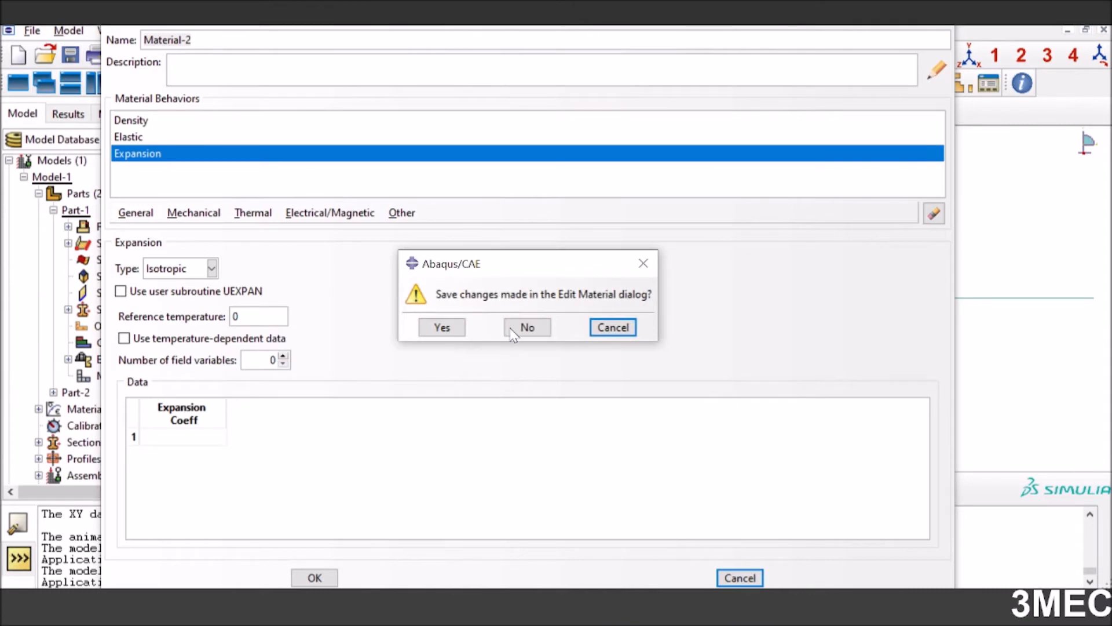
click(521, 329)
Review the Density, Elastic and Expansion data of Material-1 and close the material dialogs
click(370, 244)
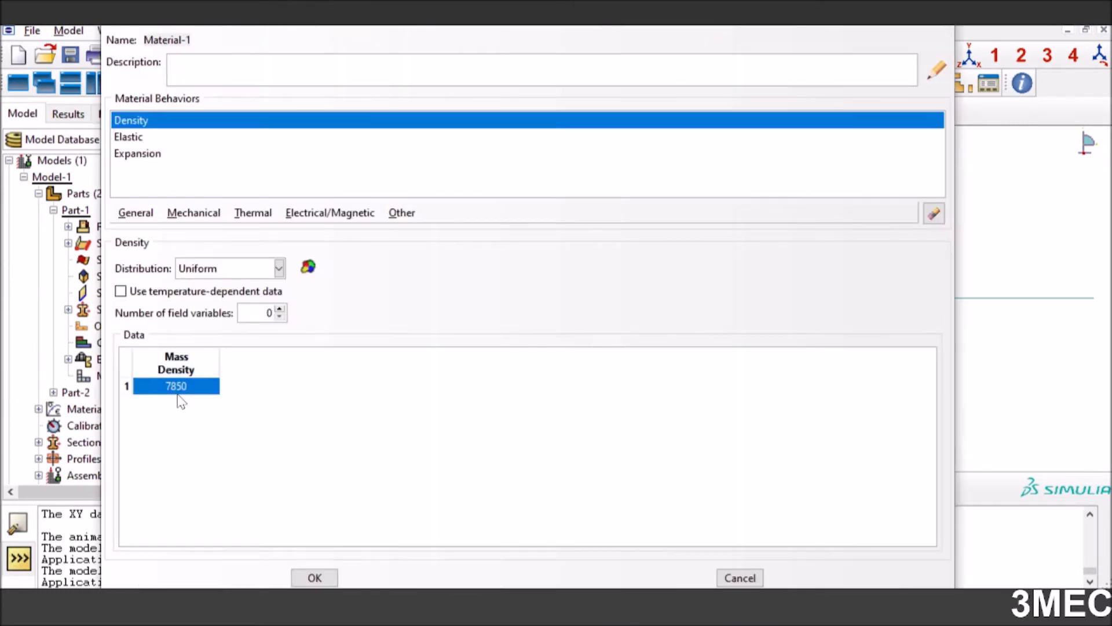
click(137, 140)
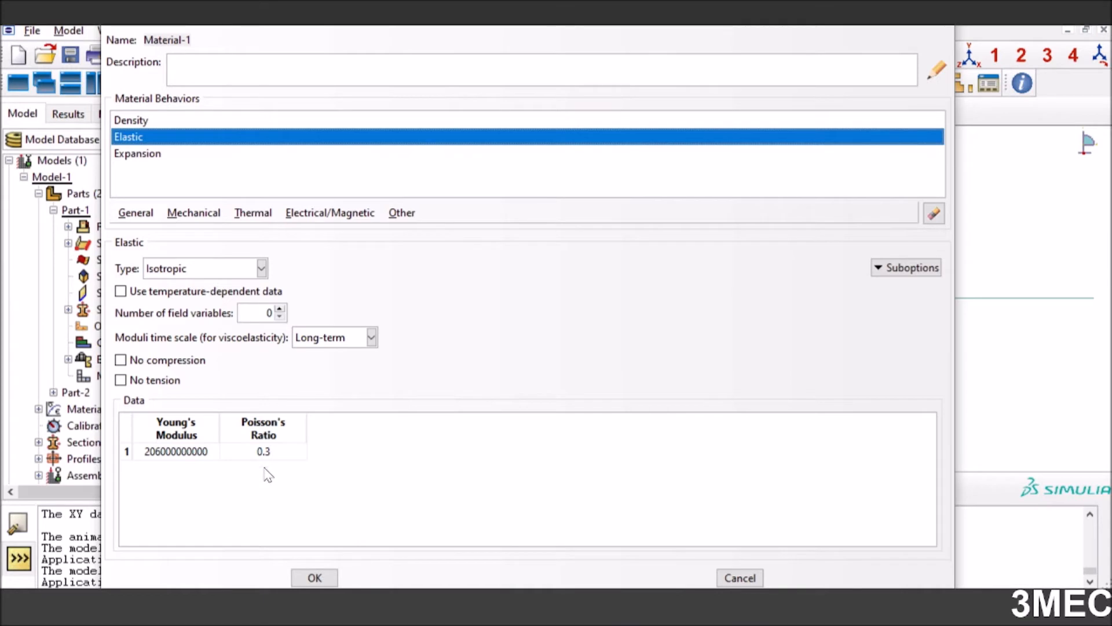
click(150, 155)
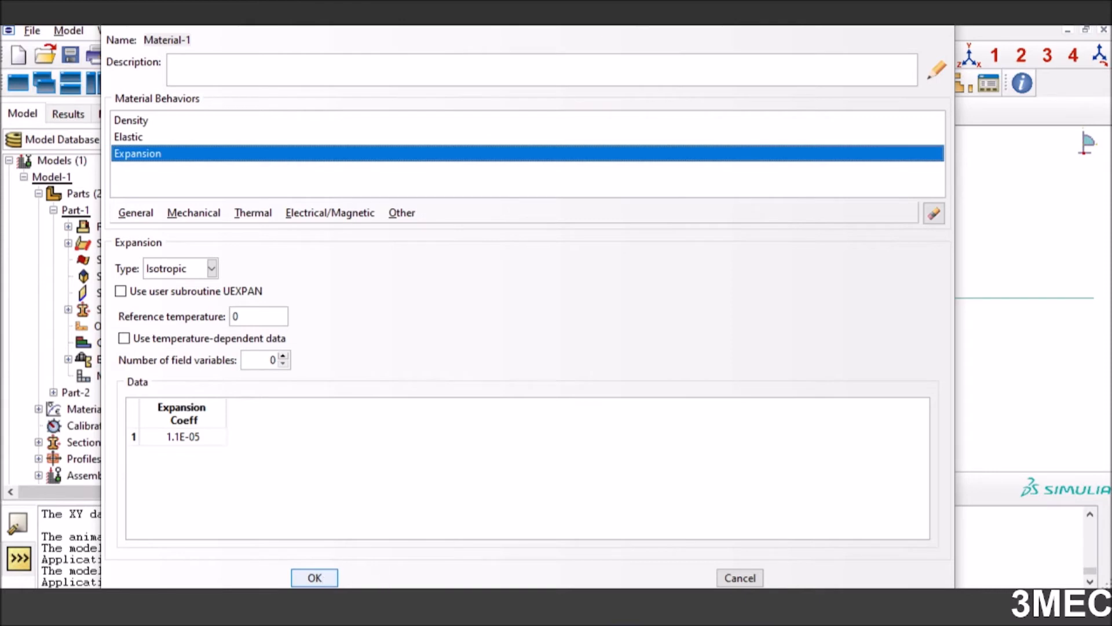
click(314, 578)
click(386, 194)
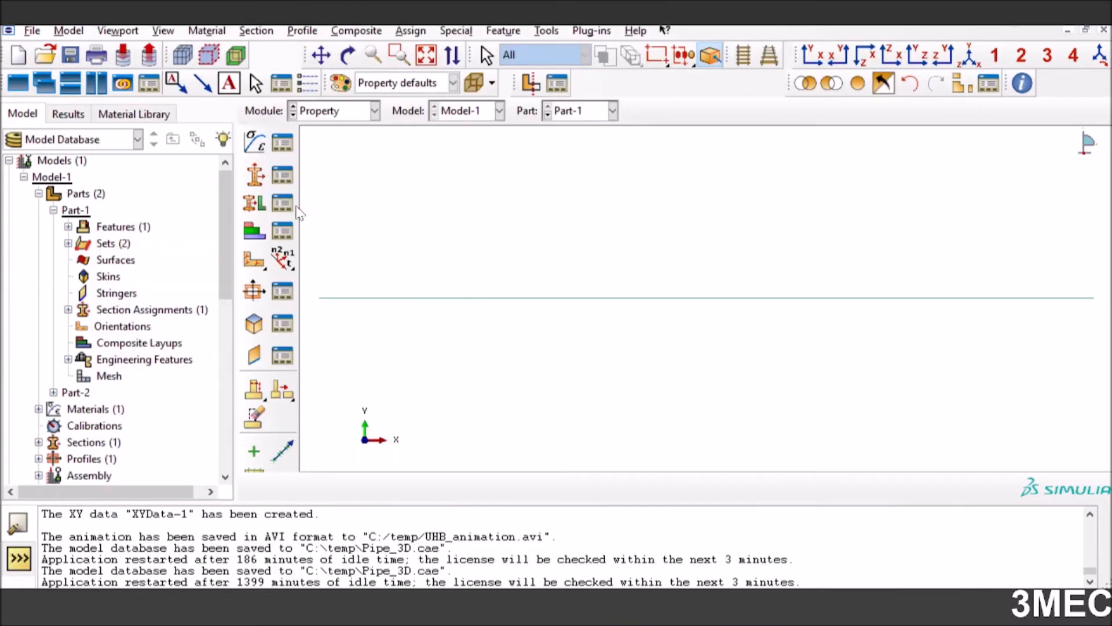
Inspect the beam settings of Section-1 from the Section Manager and close its editor
click(284, 180)
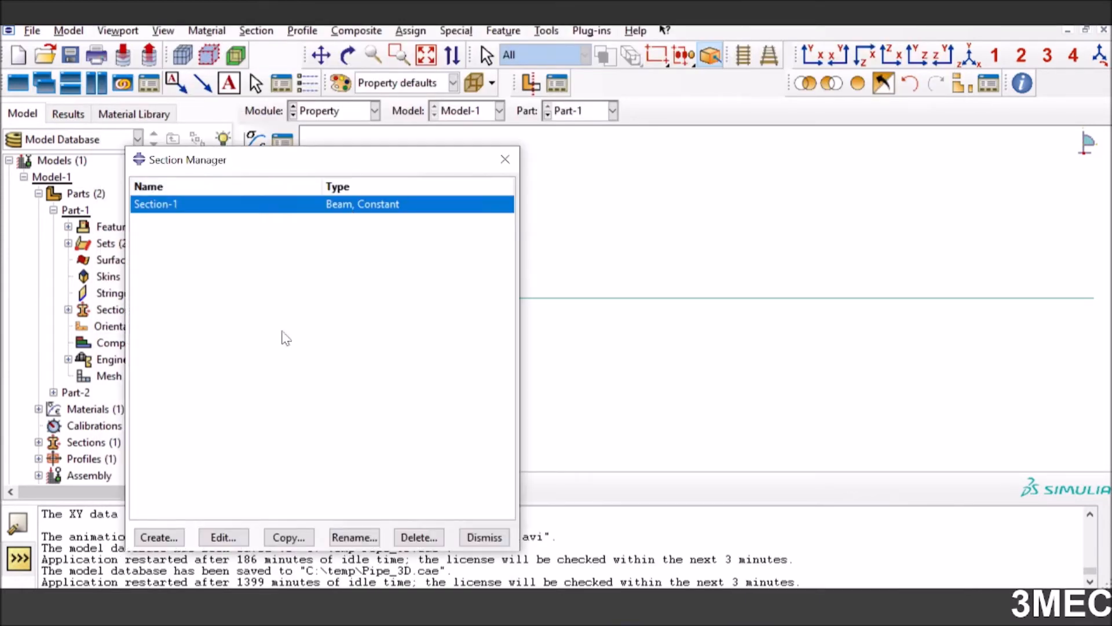
click(206, 542)
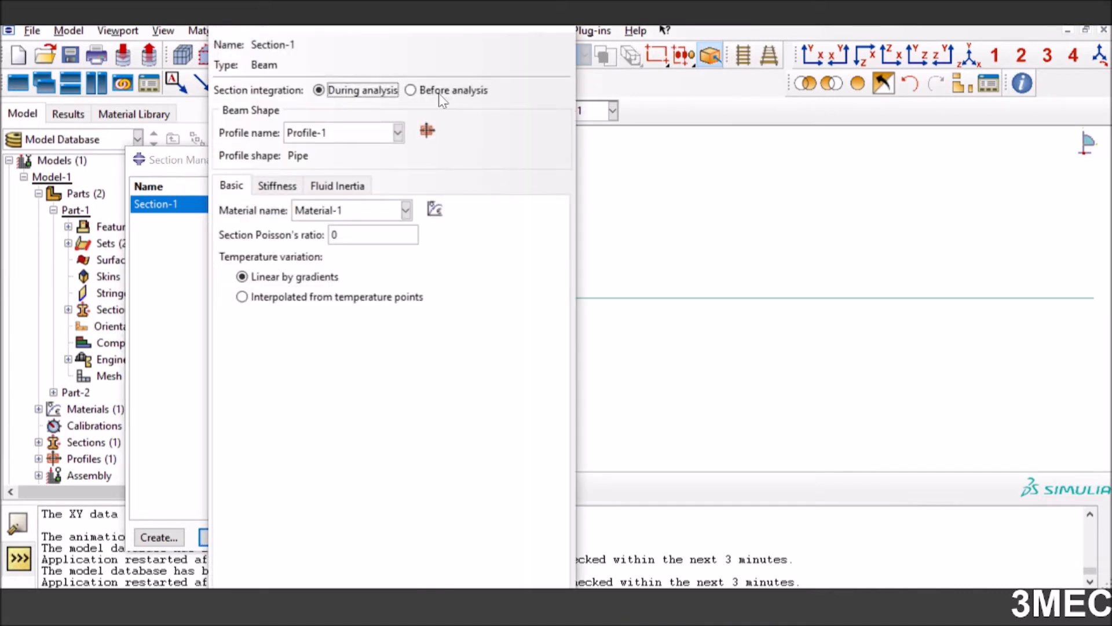
click(560, 33)
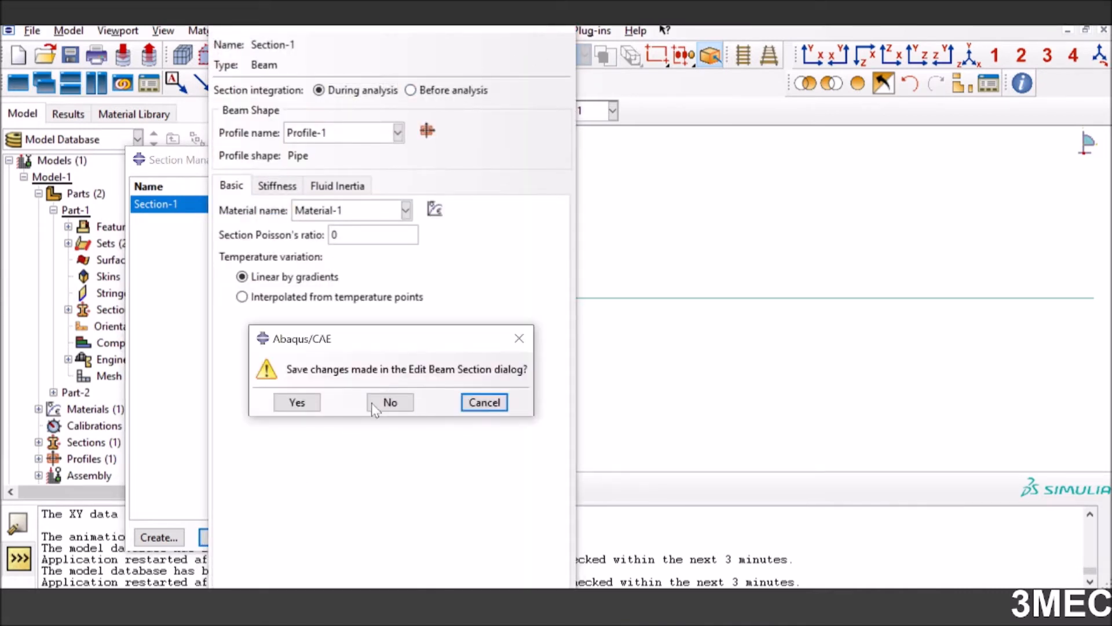
key(Return)
Start creating a section with category and type Beam, and cancel it
click(159, 537)
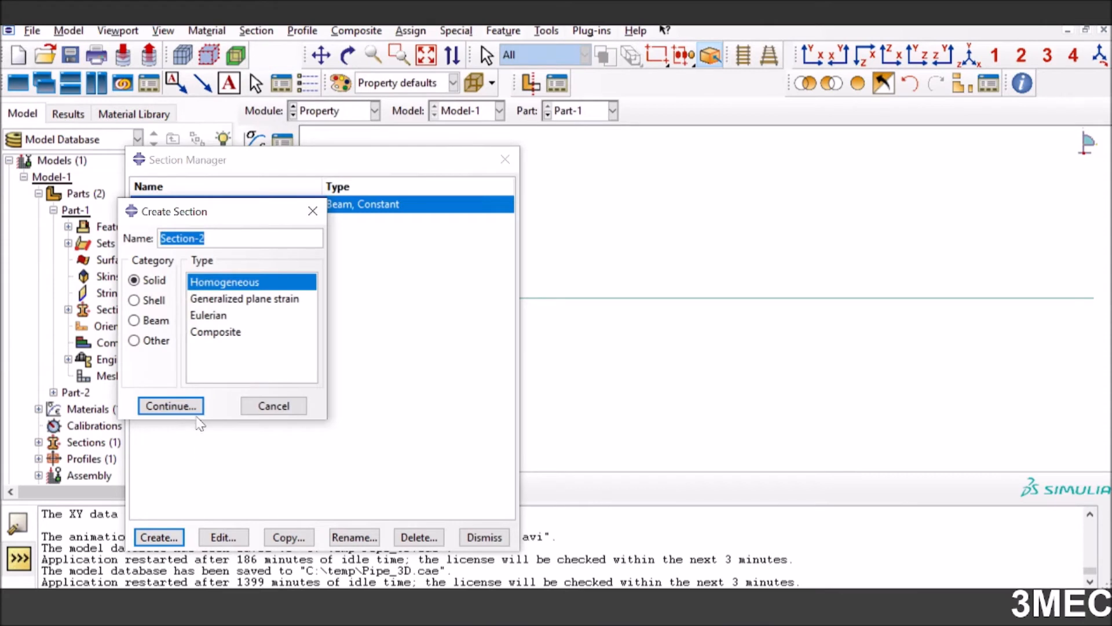
click(134, 321)
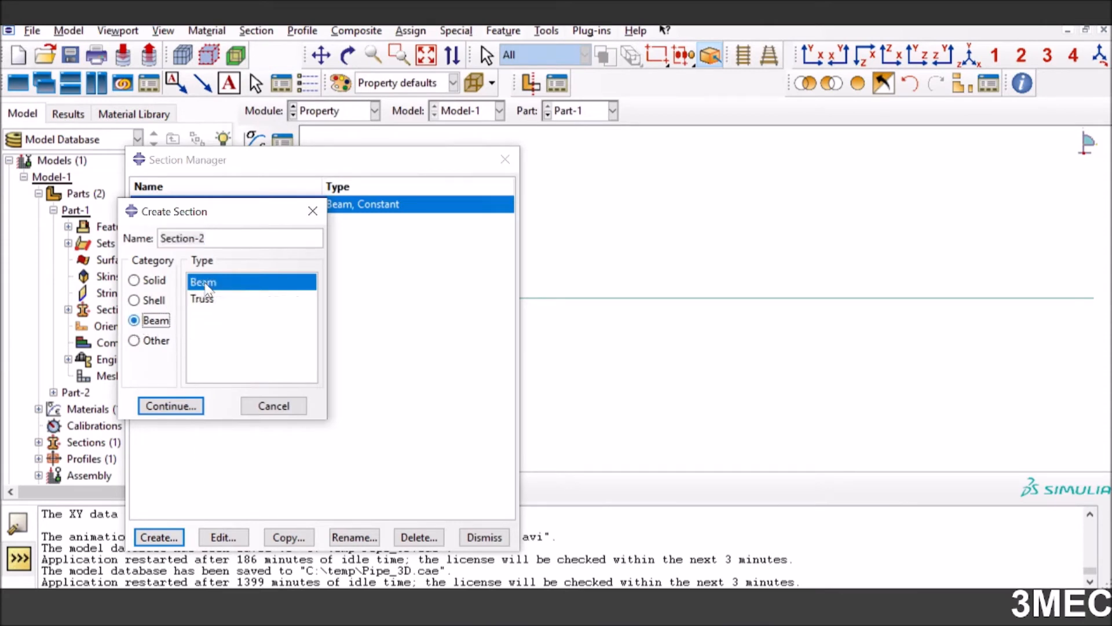
click(272, 406)
Reopen Section-1 and check its available material and profile choices
click(212, 540)
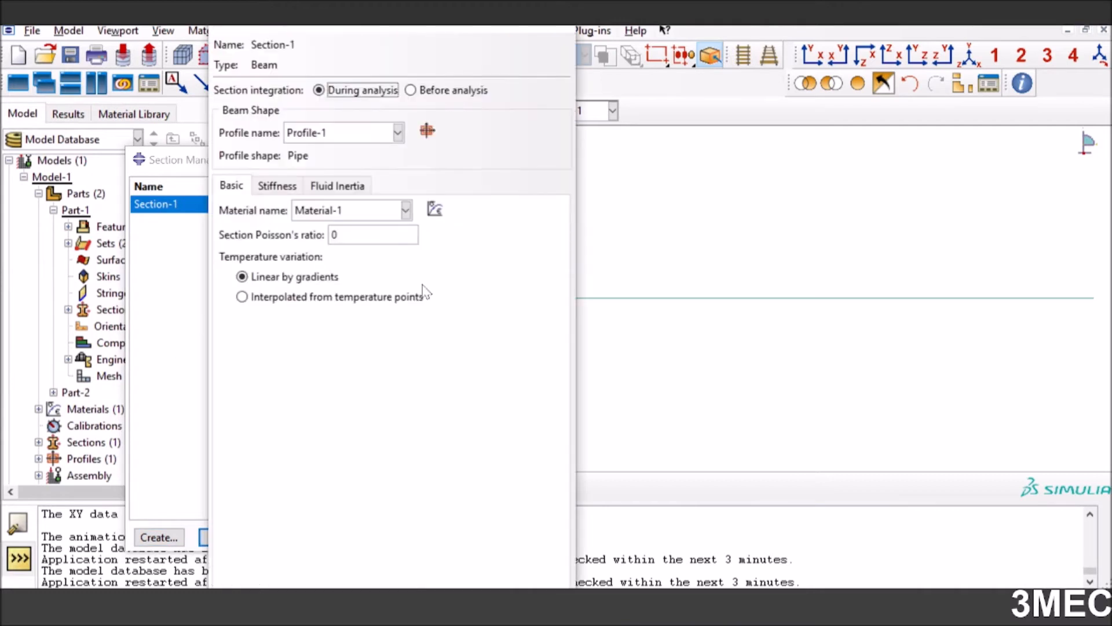
click(405, 211)
click(341, 231)
click(398, 133)
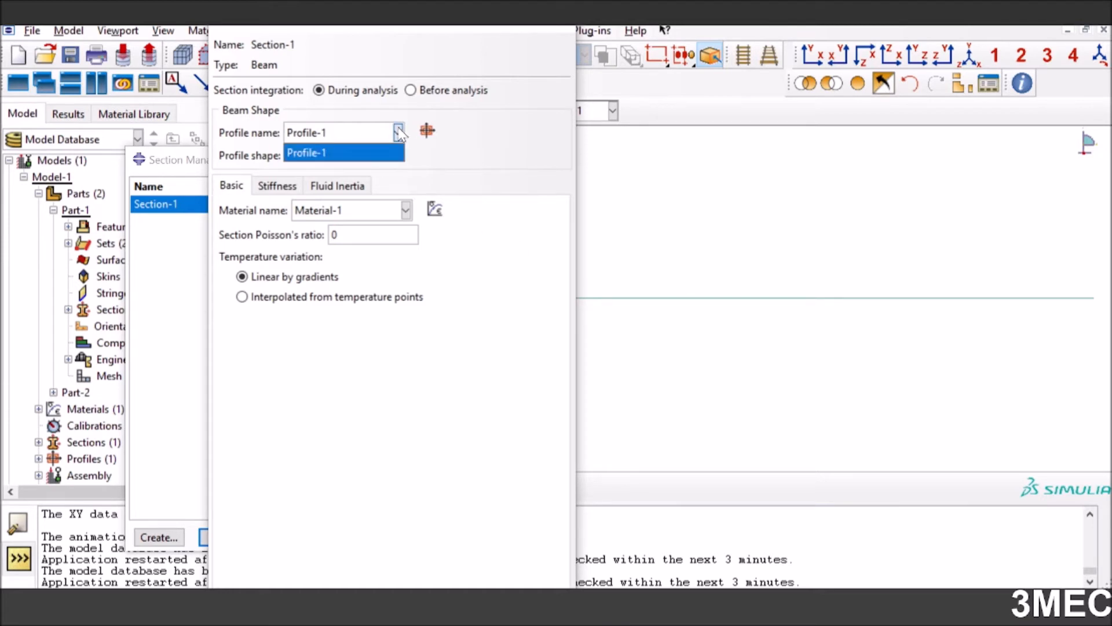
Start a new Pipe profile from Section-1, cancel it, and close the section without saving changes
click(428, 133)
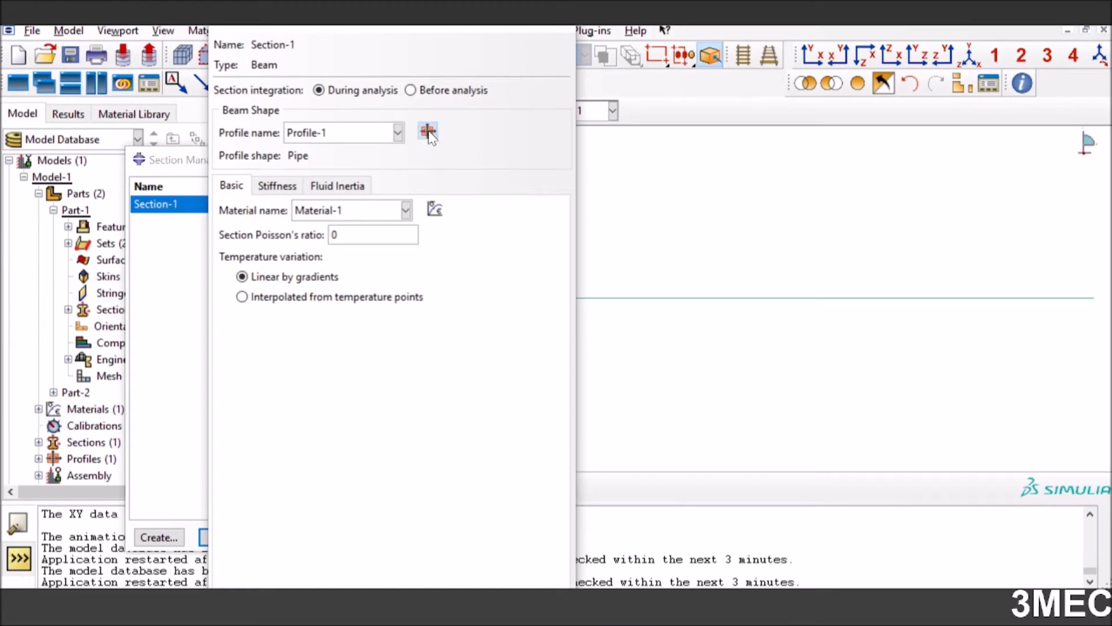
click(428, 131)
click(41, 207)
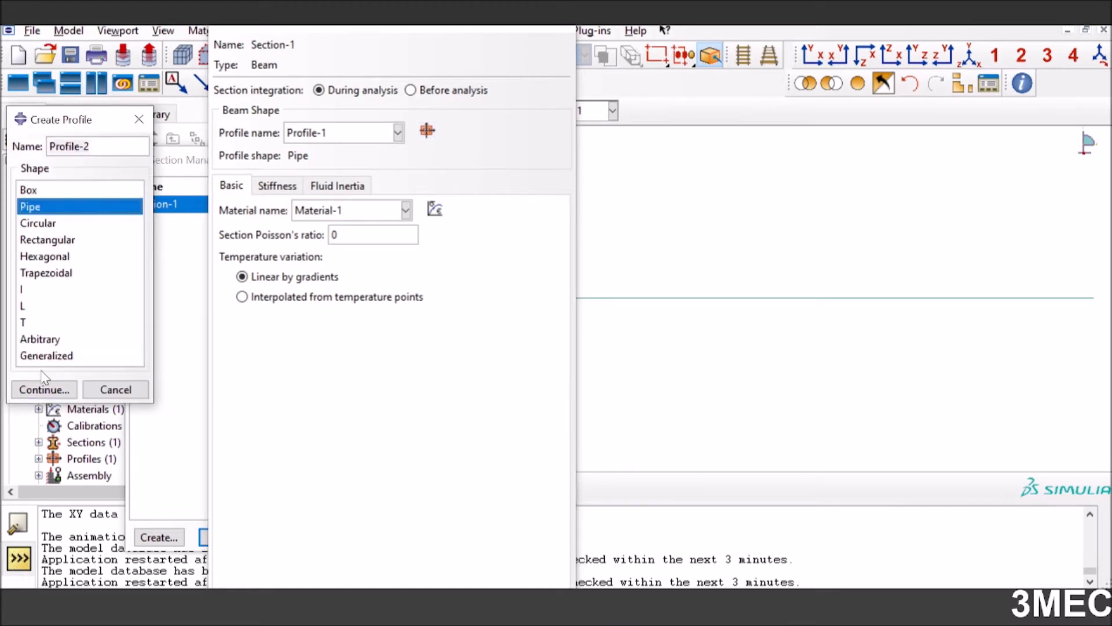
click(44, 390)
click(288, 237)
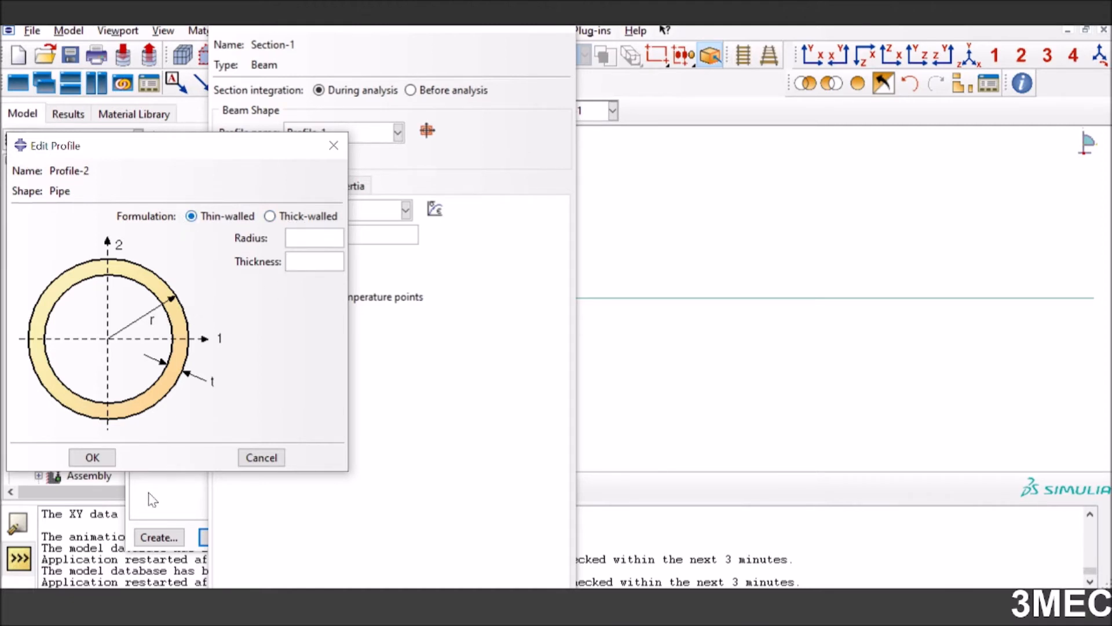
click(263, 457)
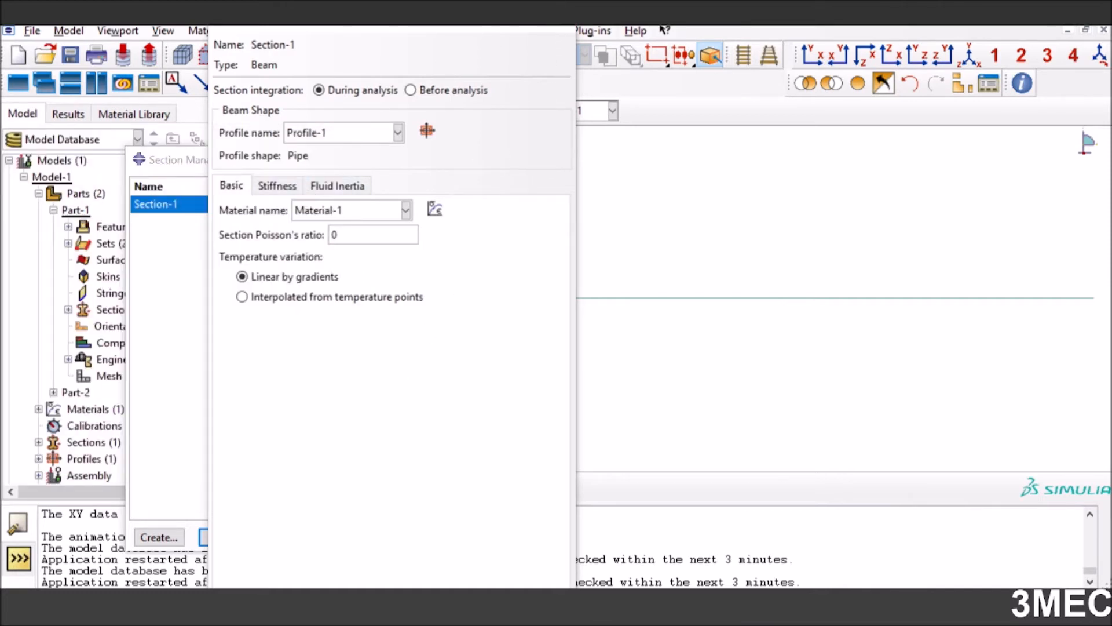
click(562, 29)
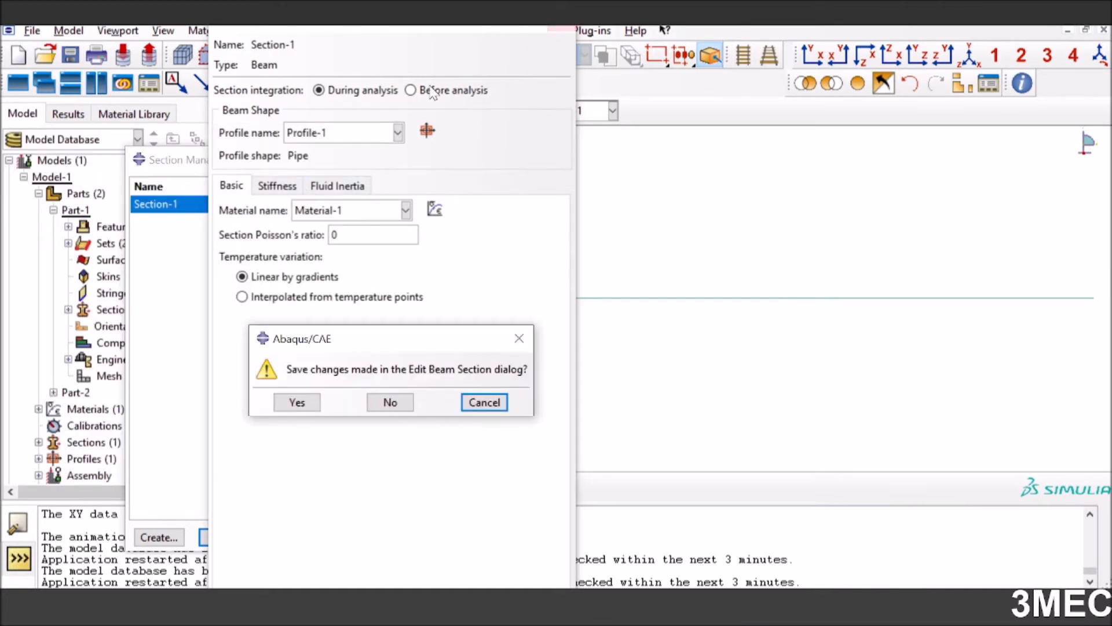
click(392, 403)
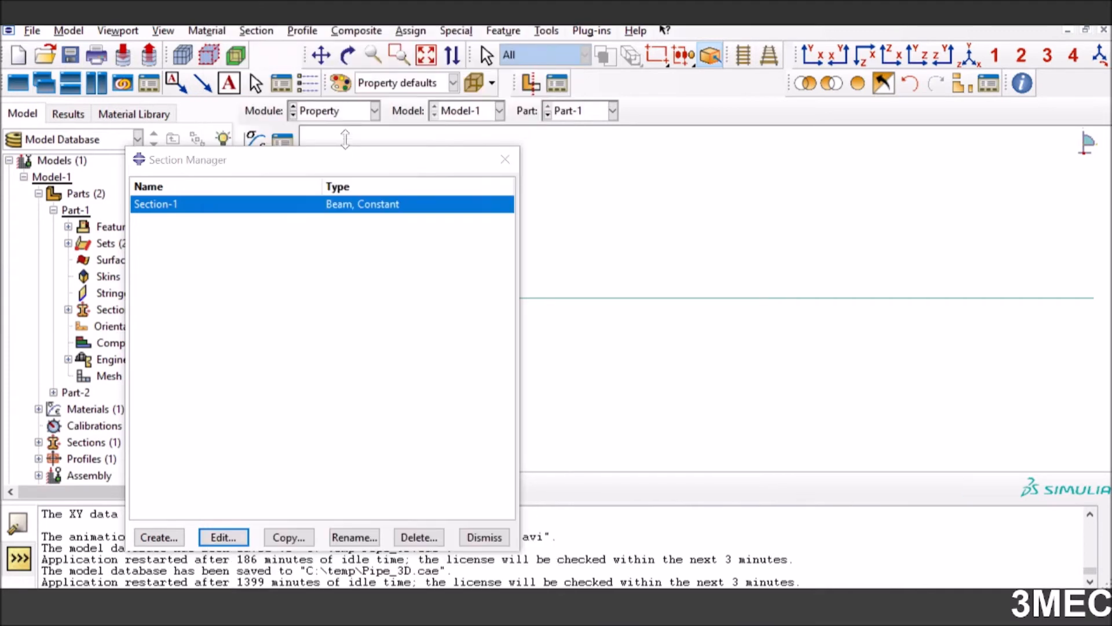
Review the radius and thickness of Profile-1 from the Profile Manager and close the profile and section managers
click(303, 31)
click(326, 49)
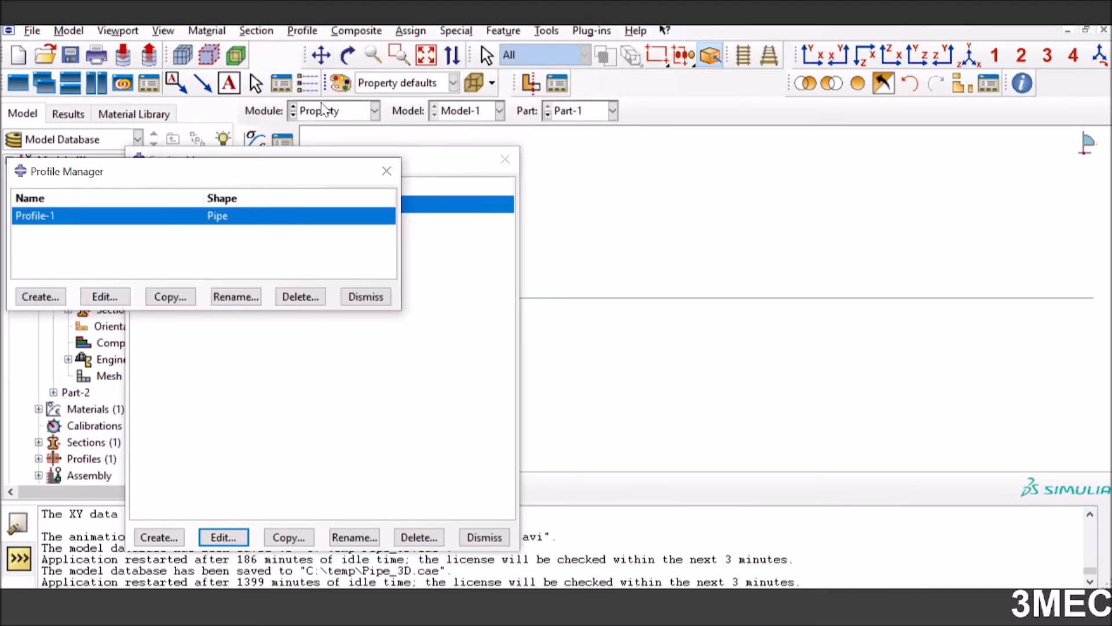
click(105, 297)
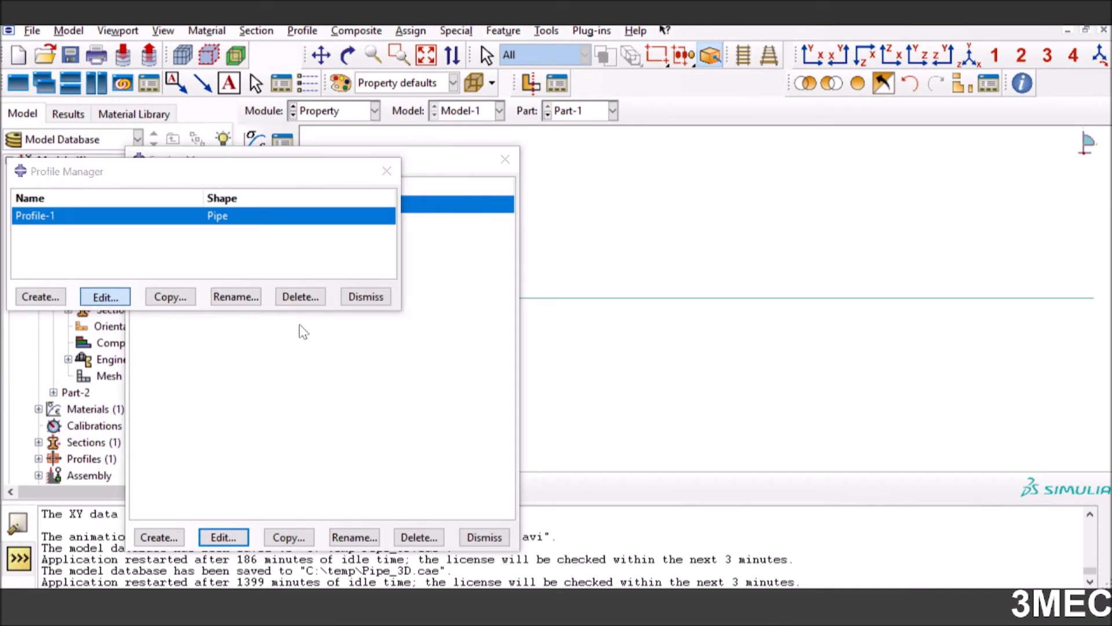
drag(326, 238, 302, 238)
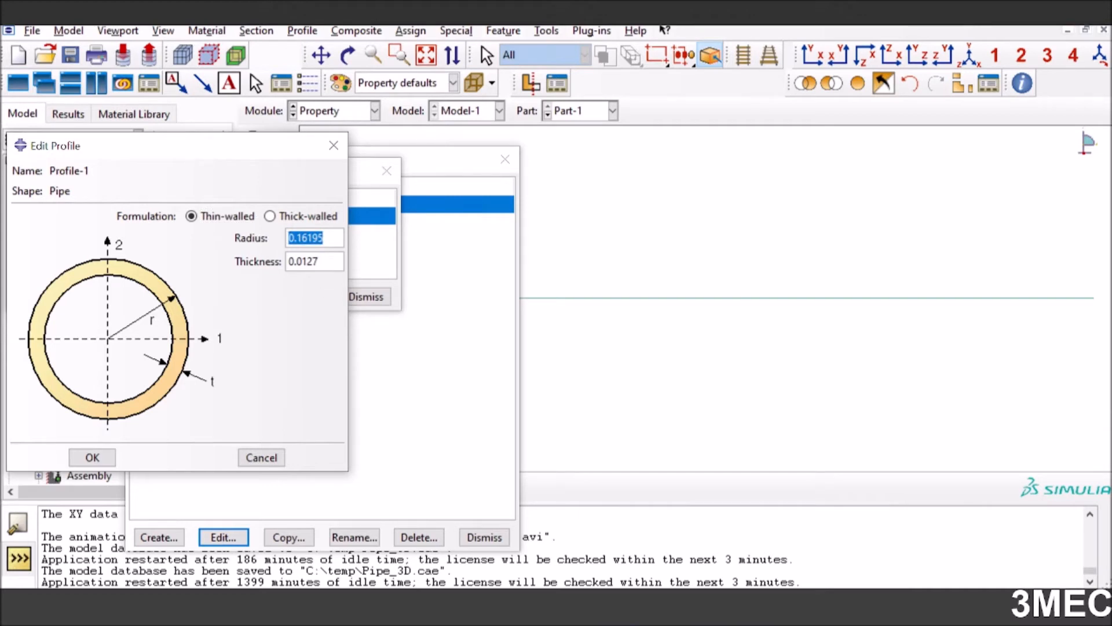
drag(325, 261, 288, 262)
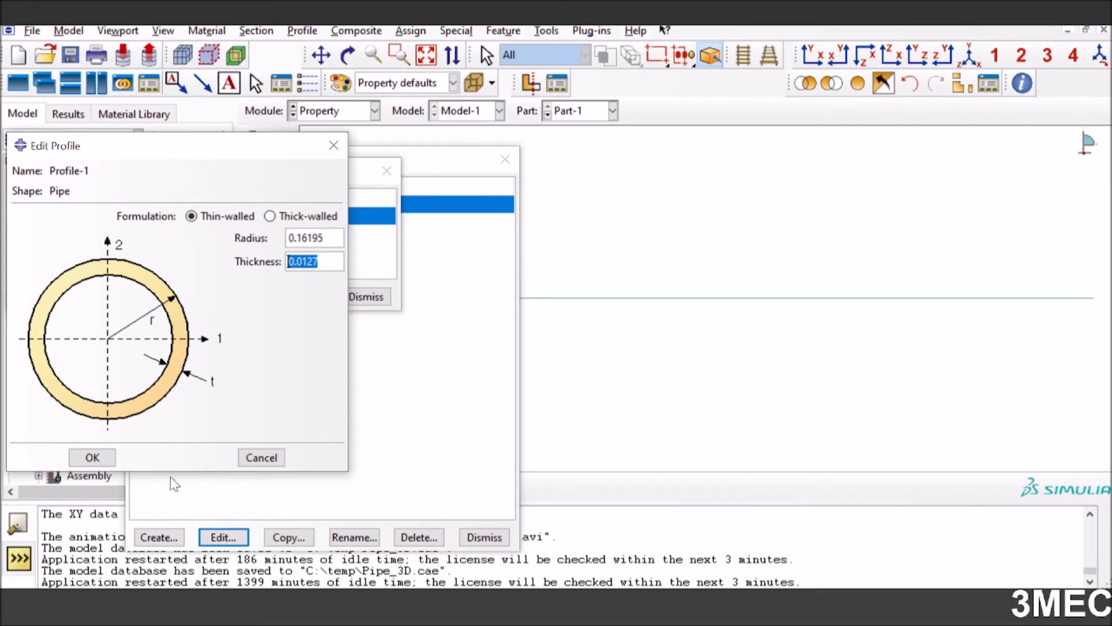
click(93, 457)
click(366, 296)
click(484, 537)
Leave the section assignment command and review the material and region of Part-1's existing section assignment
click(255, 202)
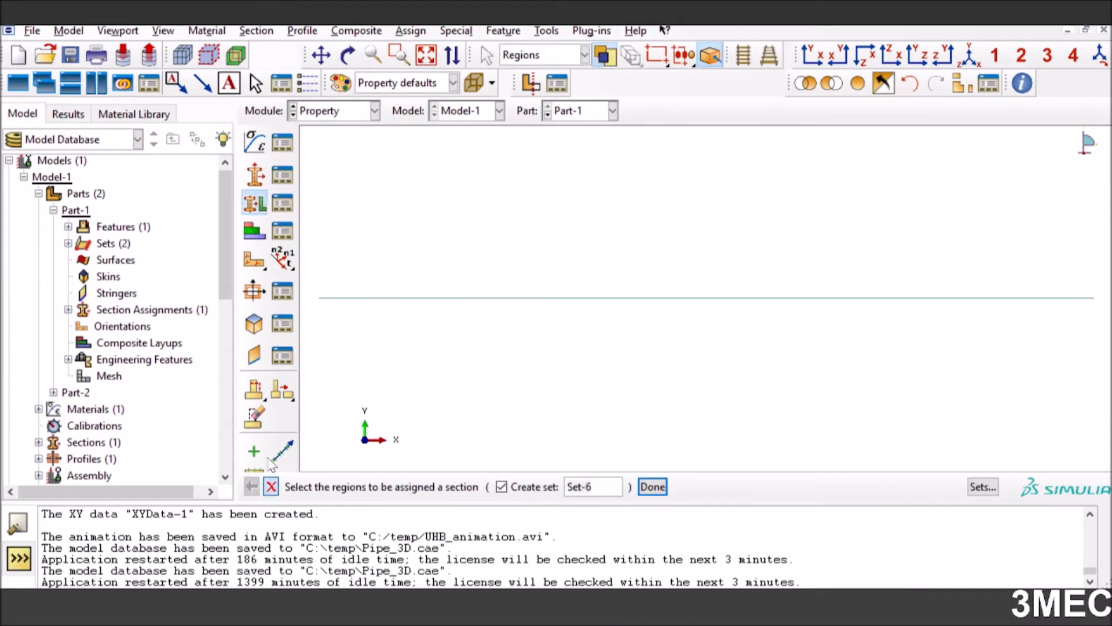
click(270, 485)
click(282, 203)
click(181, 171)
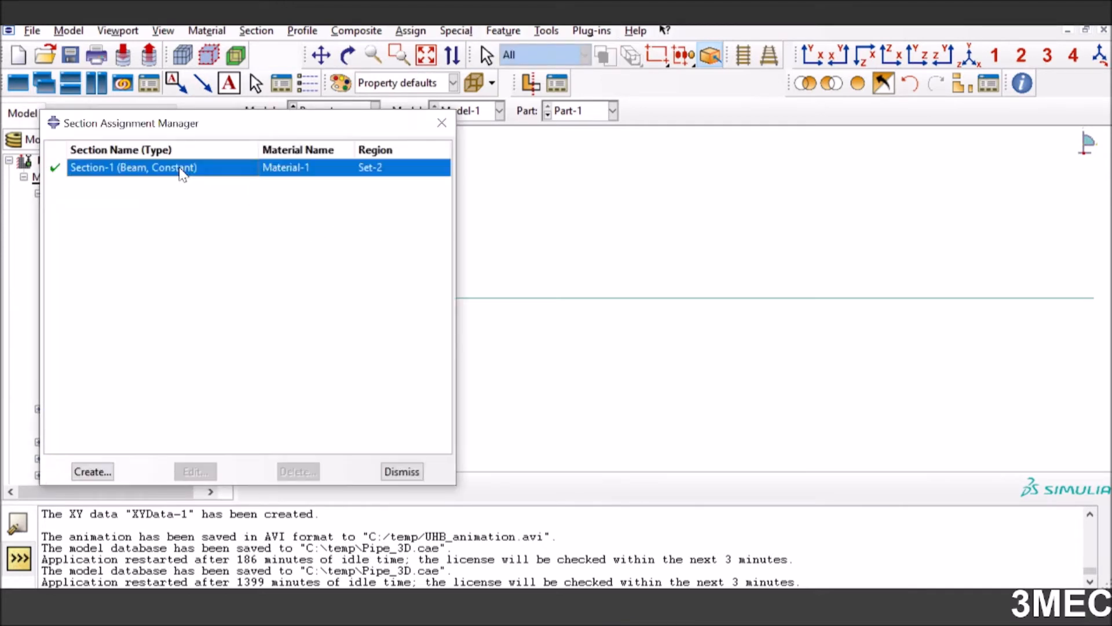
click(402, 472)
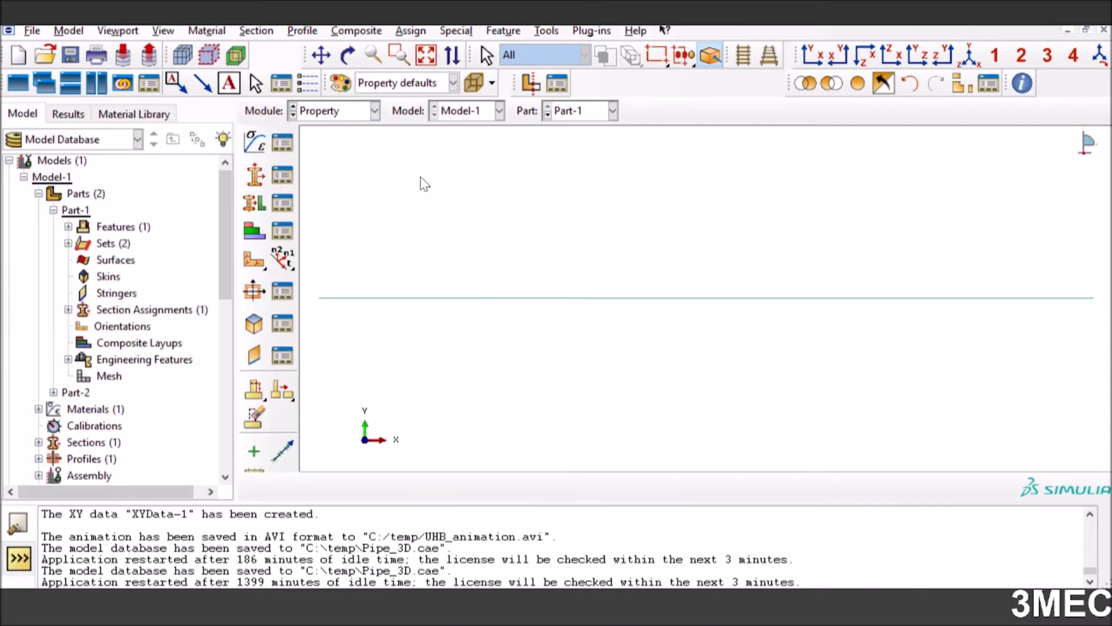
Switch to the Assembly module and preview instancing Part-1 and Part-2 without creating the instances
click(373, 111)
click(348, 163)
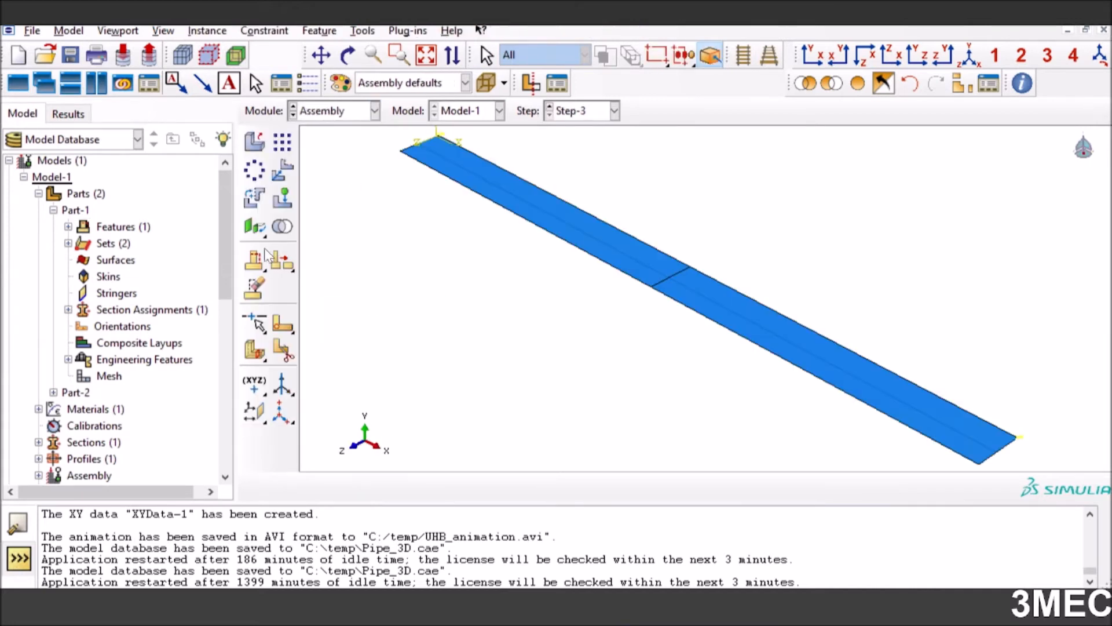
click(255, 141)
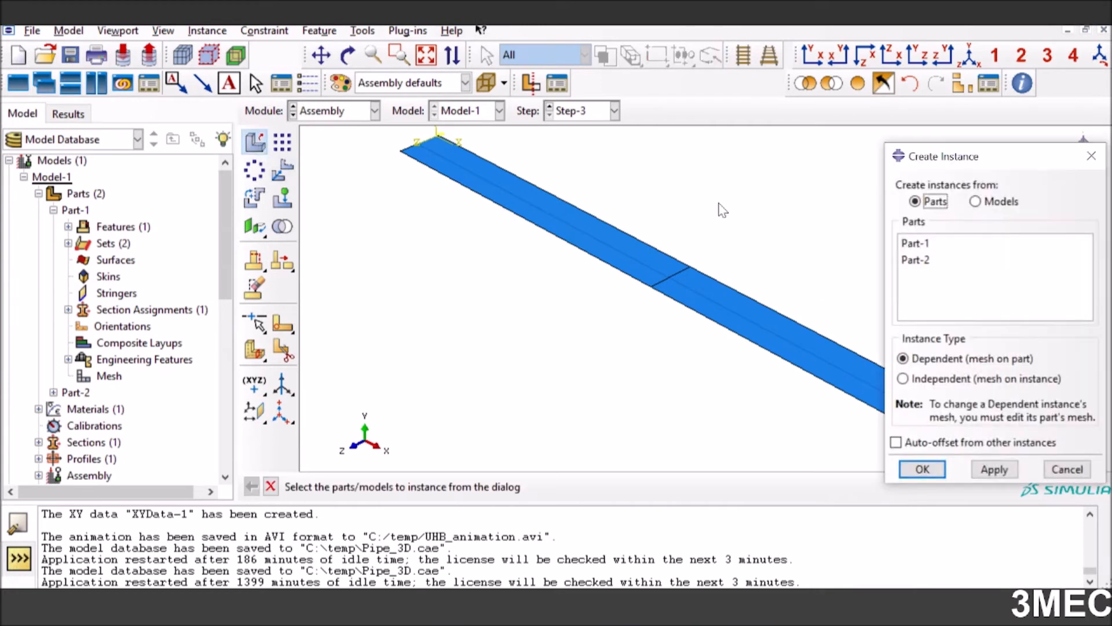
click(946, 243)
shift+click(941, 263)
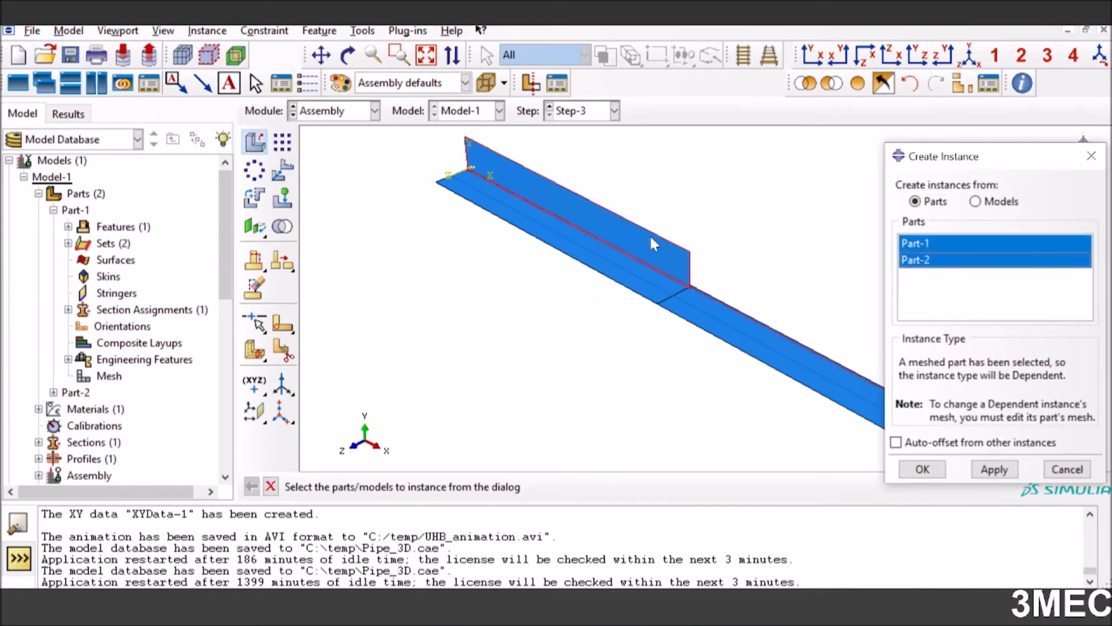
click(1067, 469)
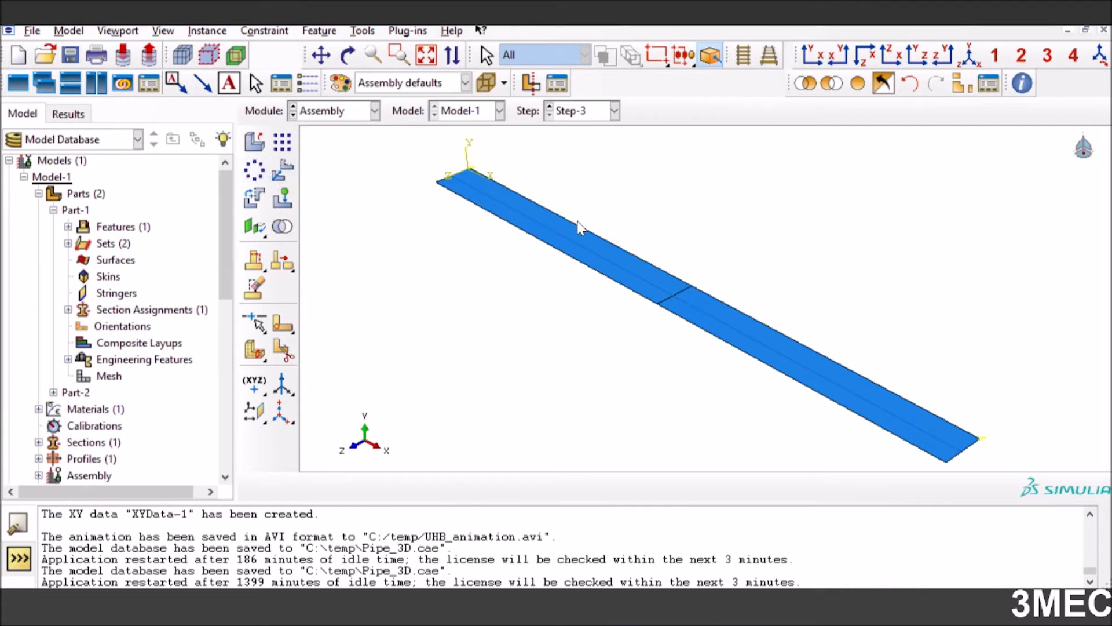
Try rotating the upper-end plate instance 90° about the axis from 0,0,0 to 1,0,0, and cancel before accepting its position
click(259, 205)
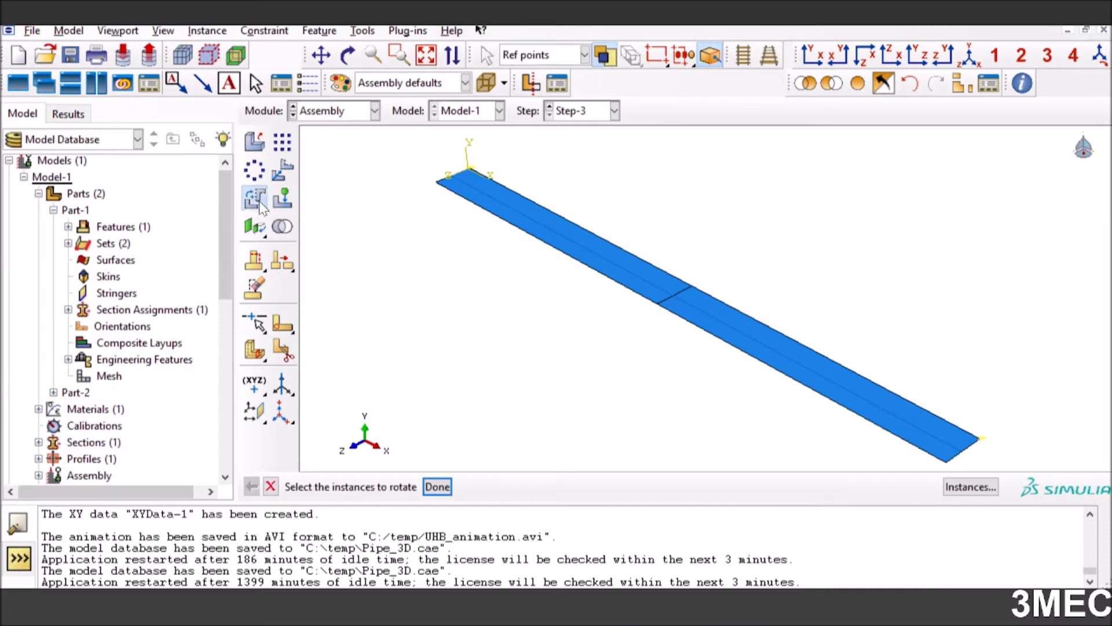
click(606, 280)
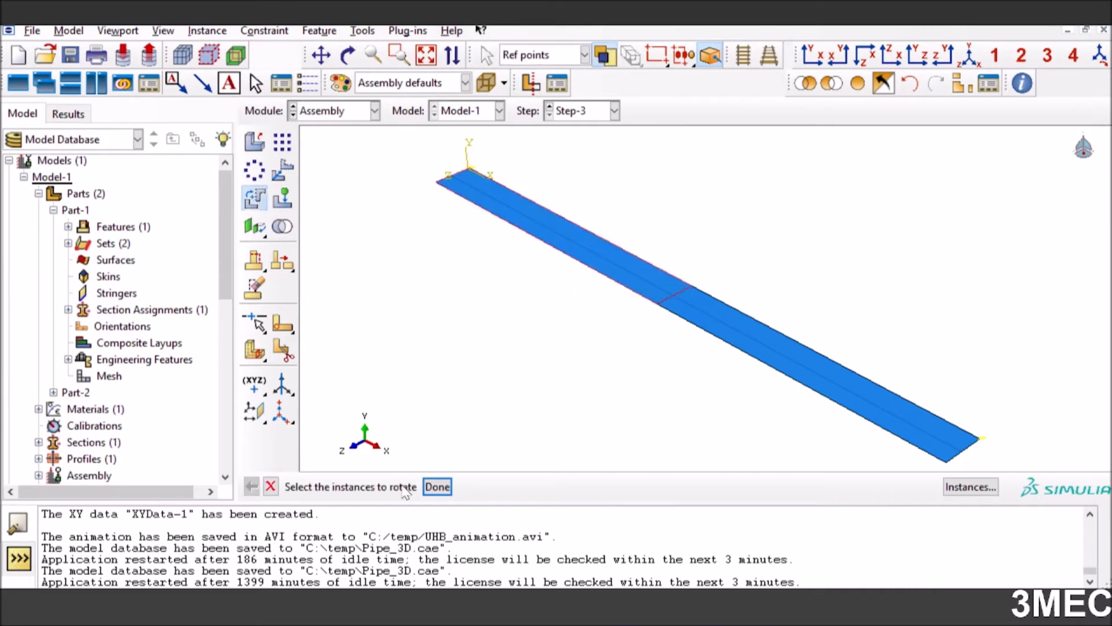
click(437, 486)
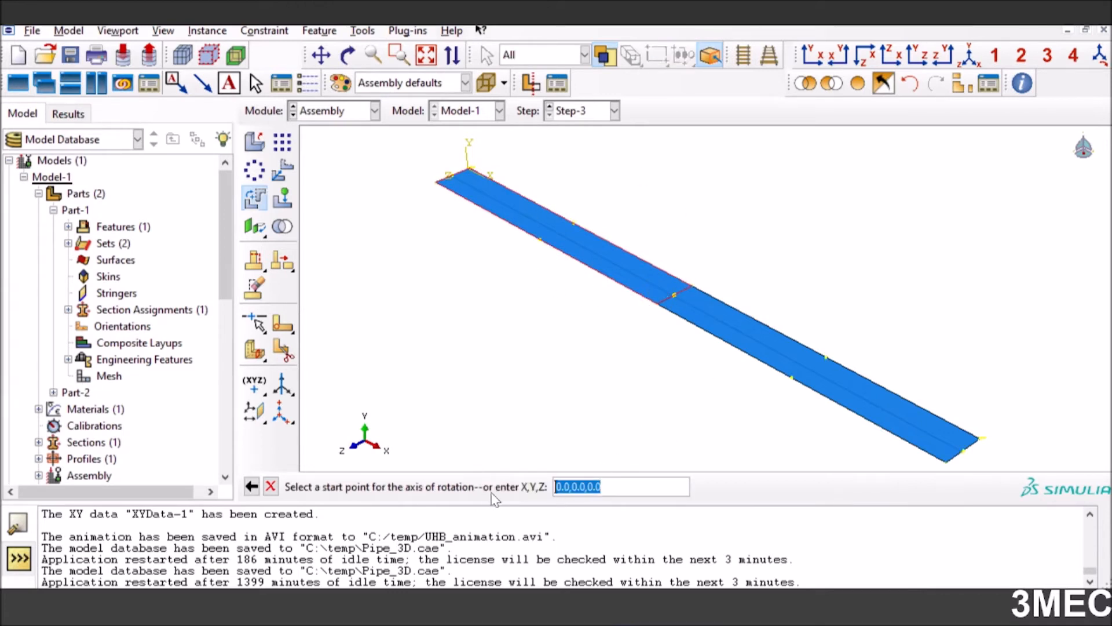
key(Return)
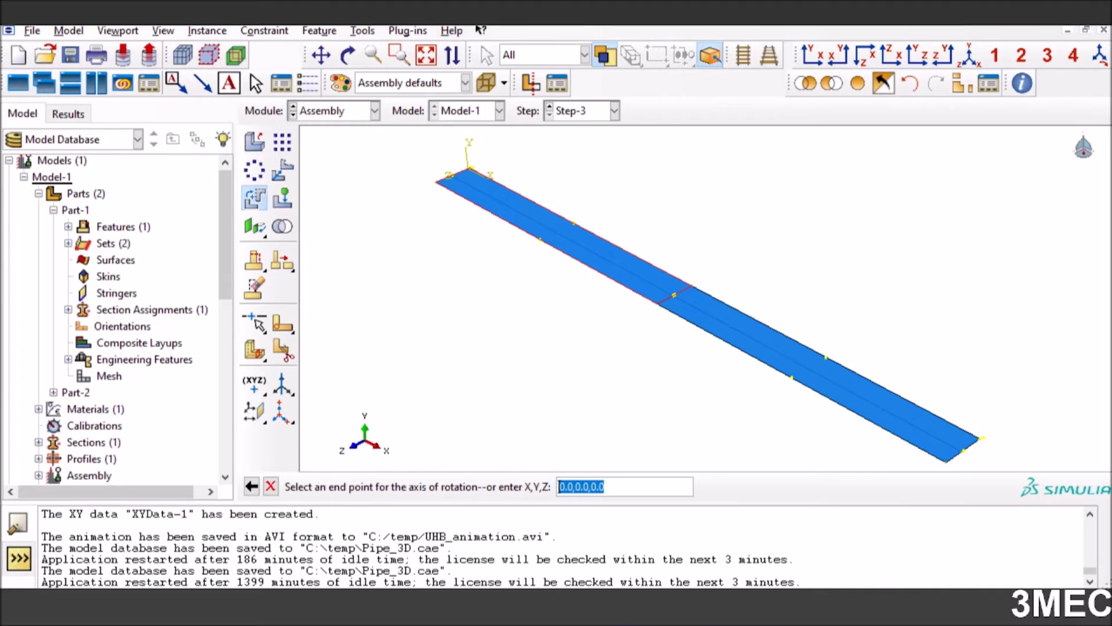
drag(566, 487, 559, 486)
text(1)
key(Return)
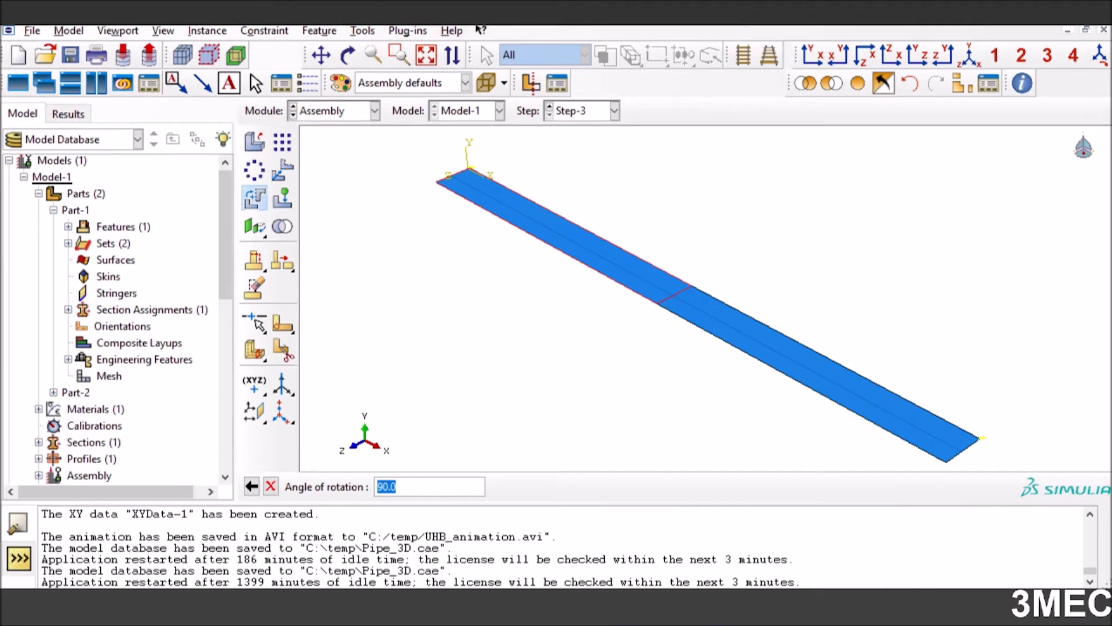
key(Return)
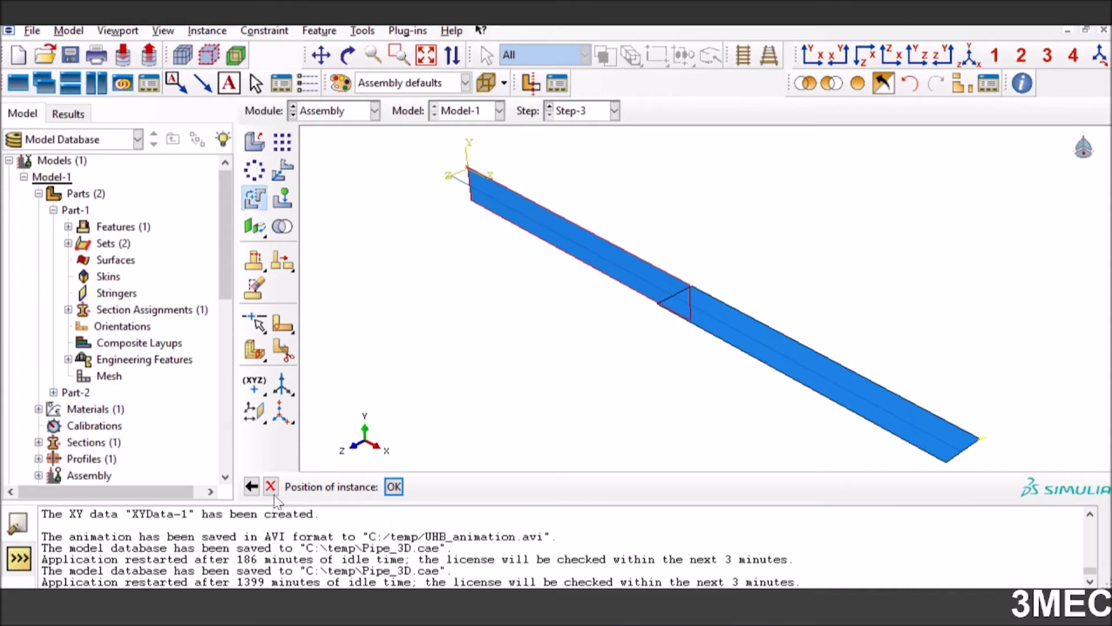
click(251, 487)
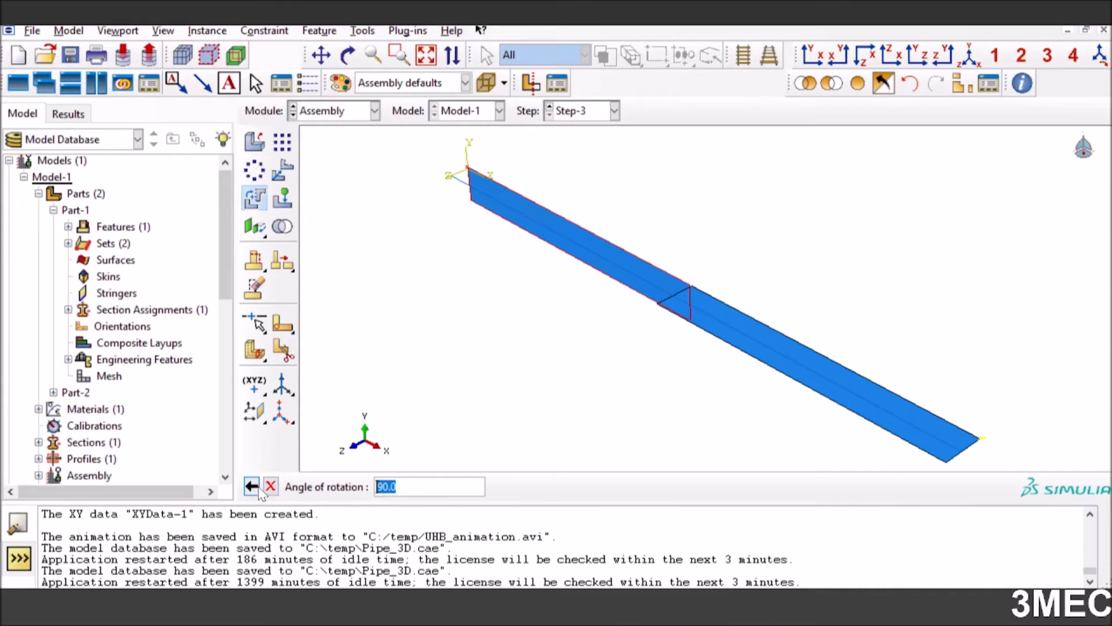
click(255, 488)
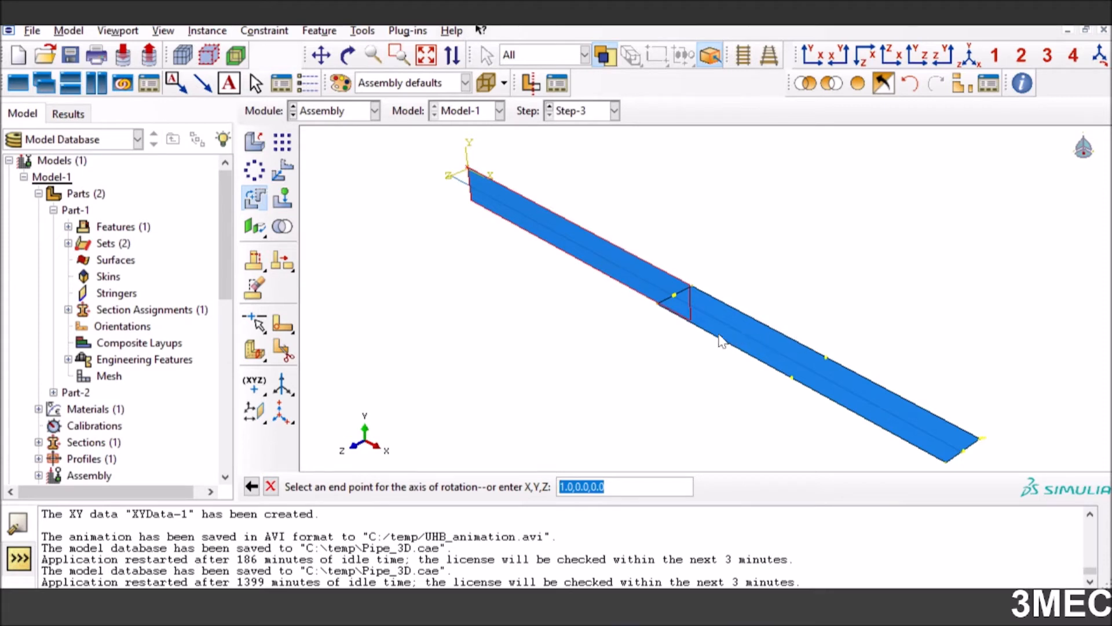
click(270, 486)
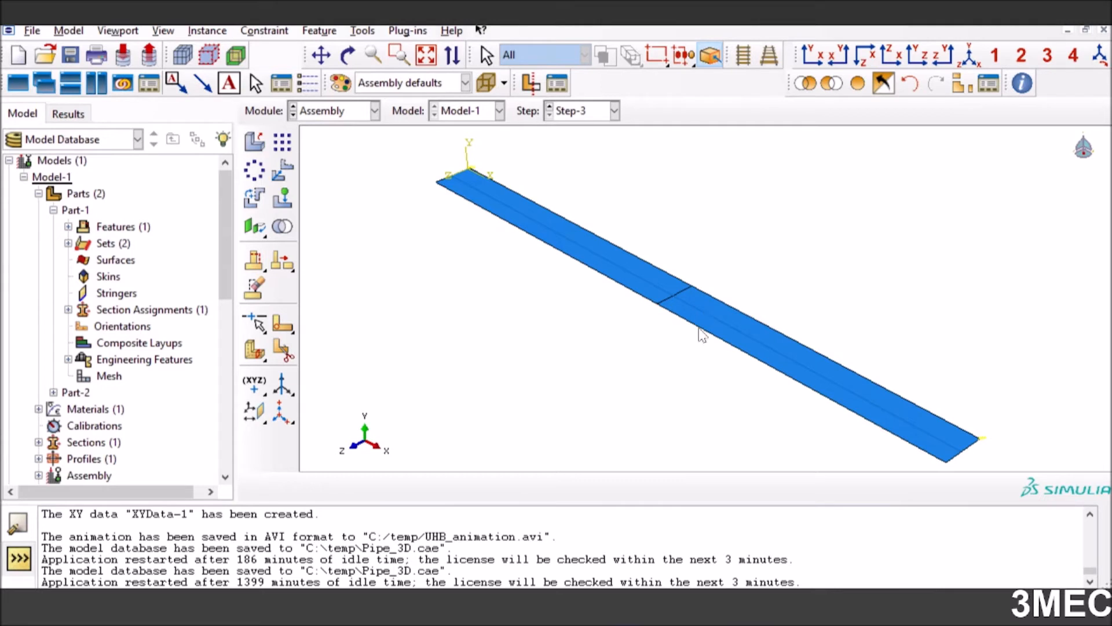
Restore the isometric view, switch to the Step module and review Step-1 to Step-3 in the Step Manager
click(815, 56)
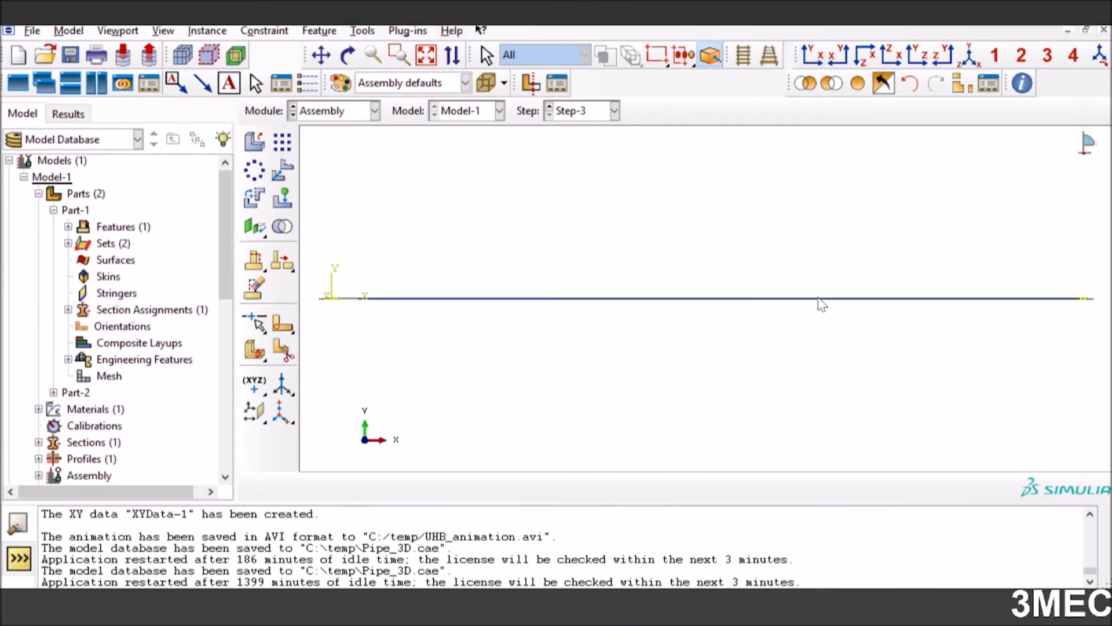
click(969, 56)
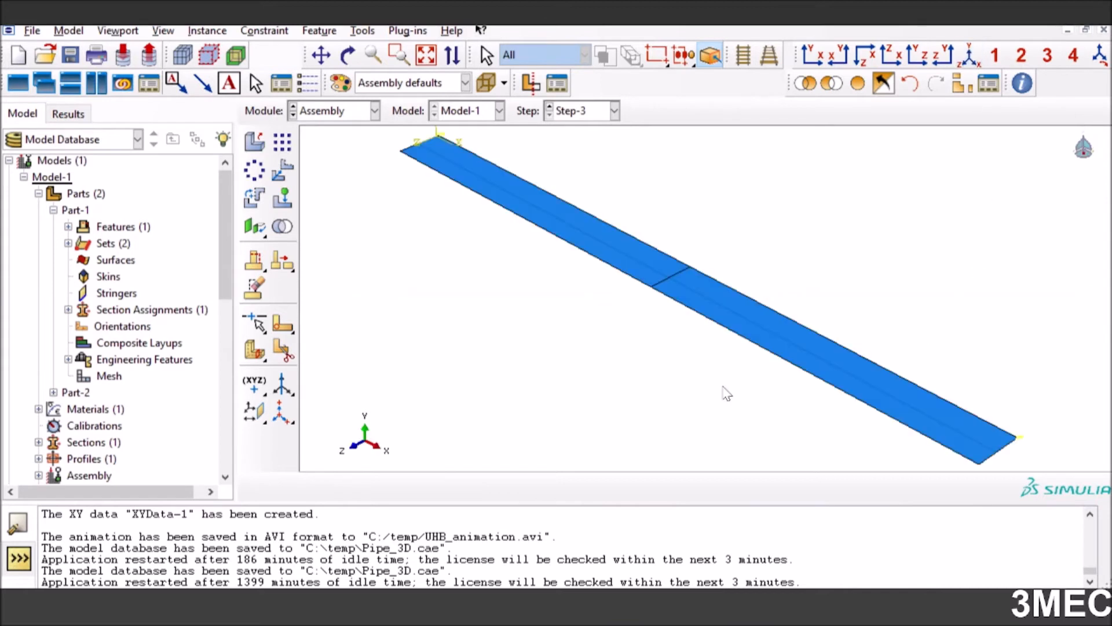
click(347, 111)
click(313, 176)
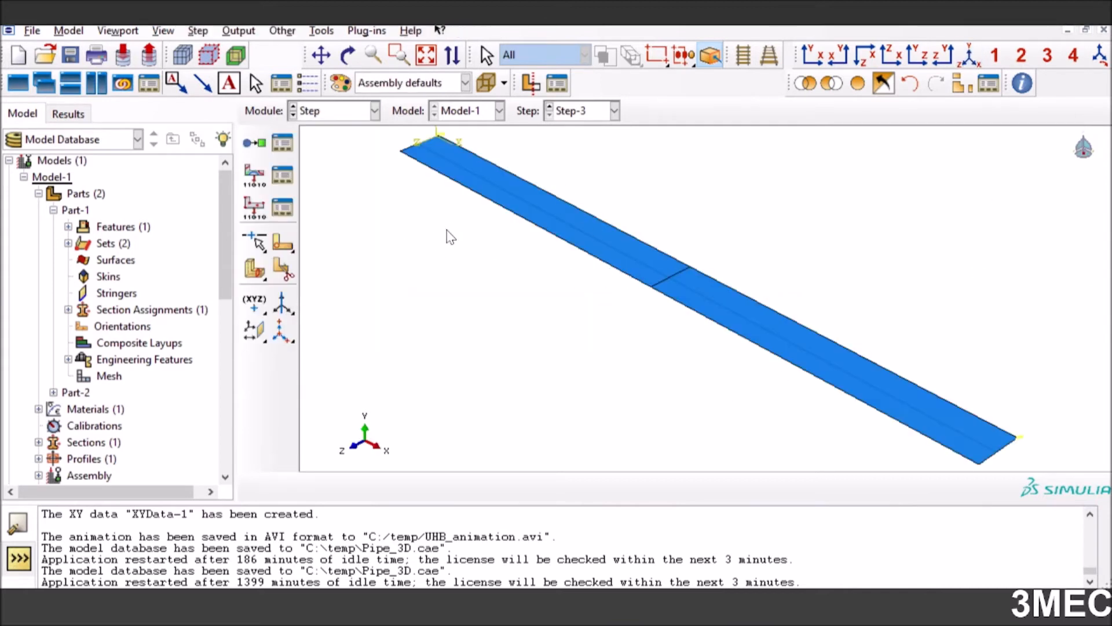
click(281, 142)
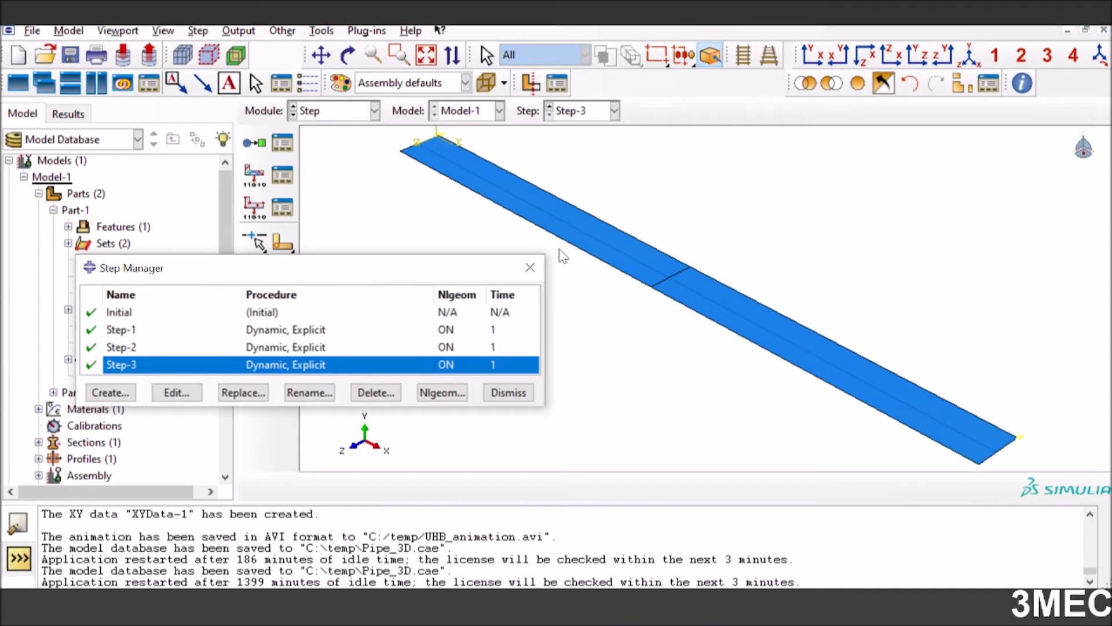
click(316, 349)
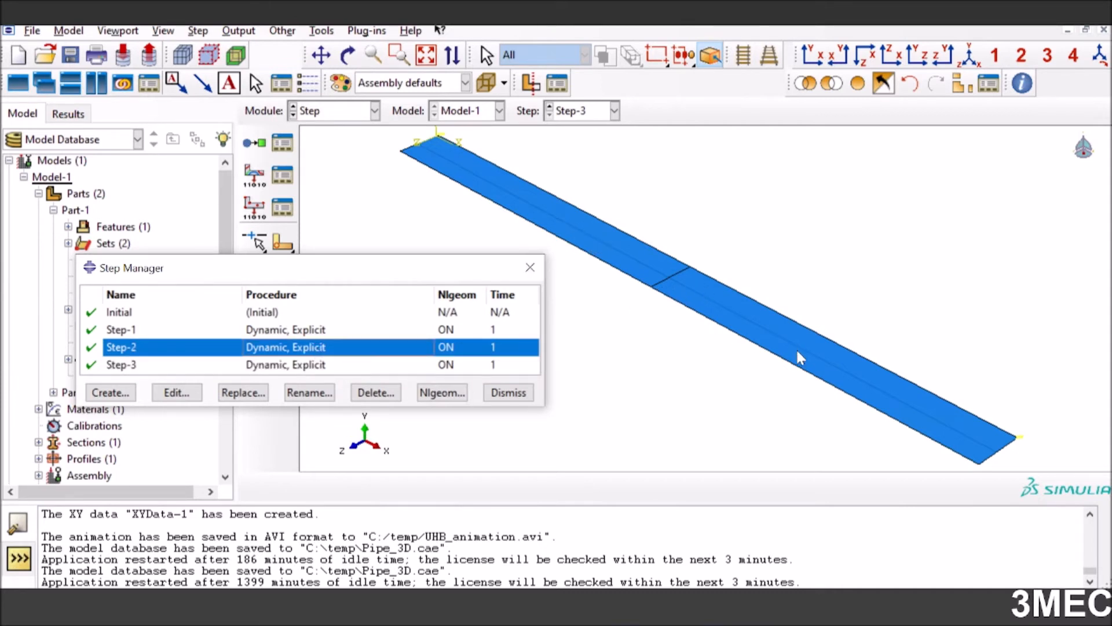
click(308, 366)
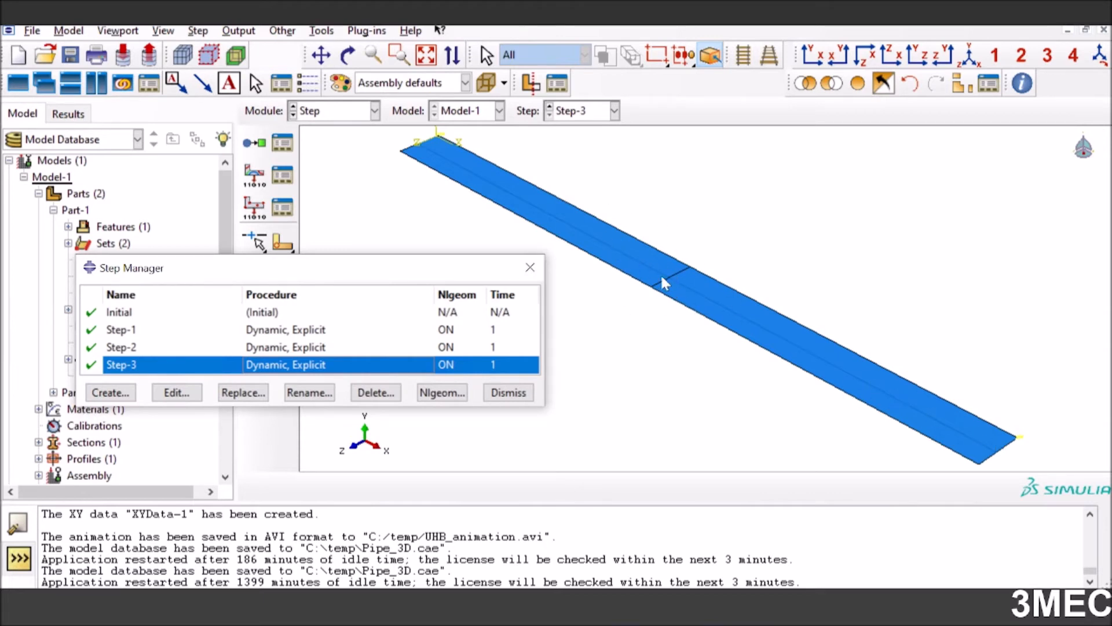
click(507, 394)
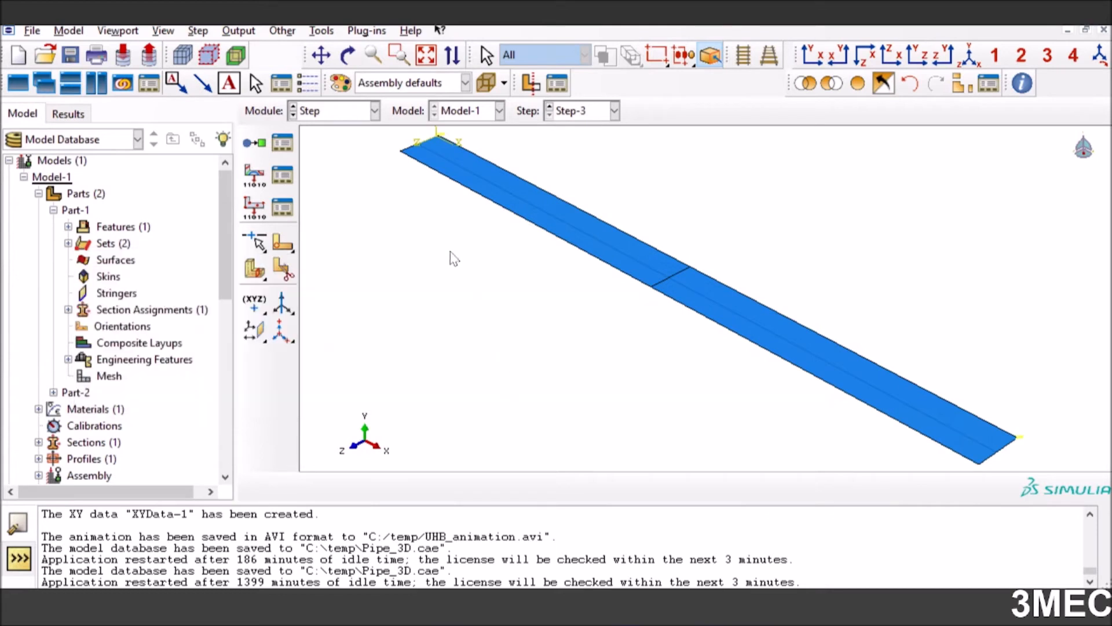
Display Part-2 in the Part module and start a reference point, declining to replace the existing one
click(351, 111)
click(355, 128)
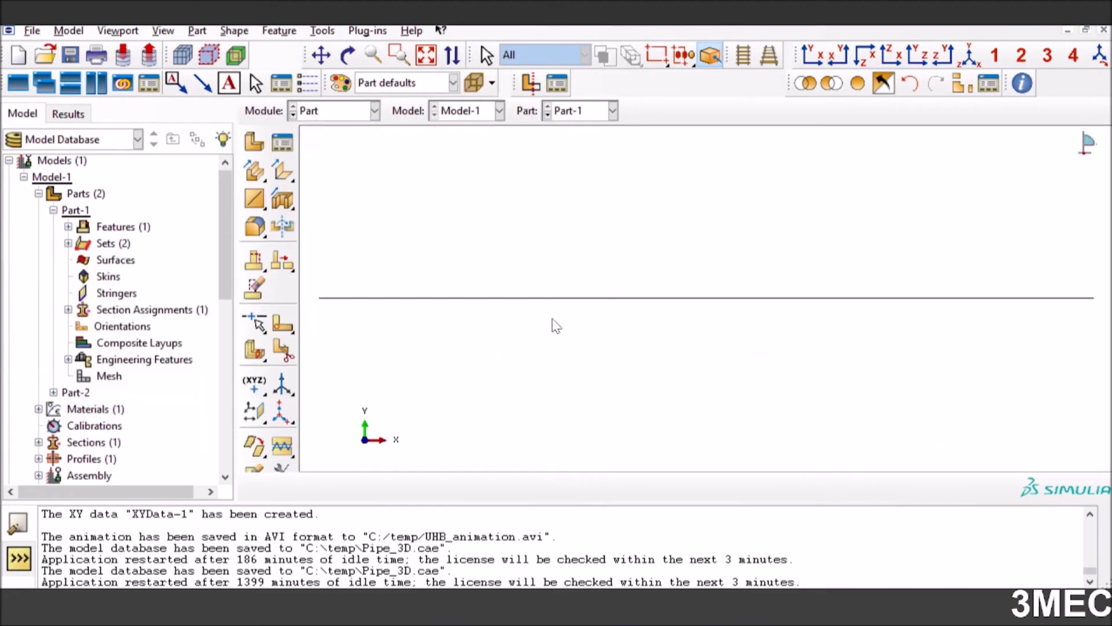
click(611, 110)
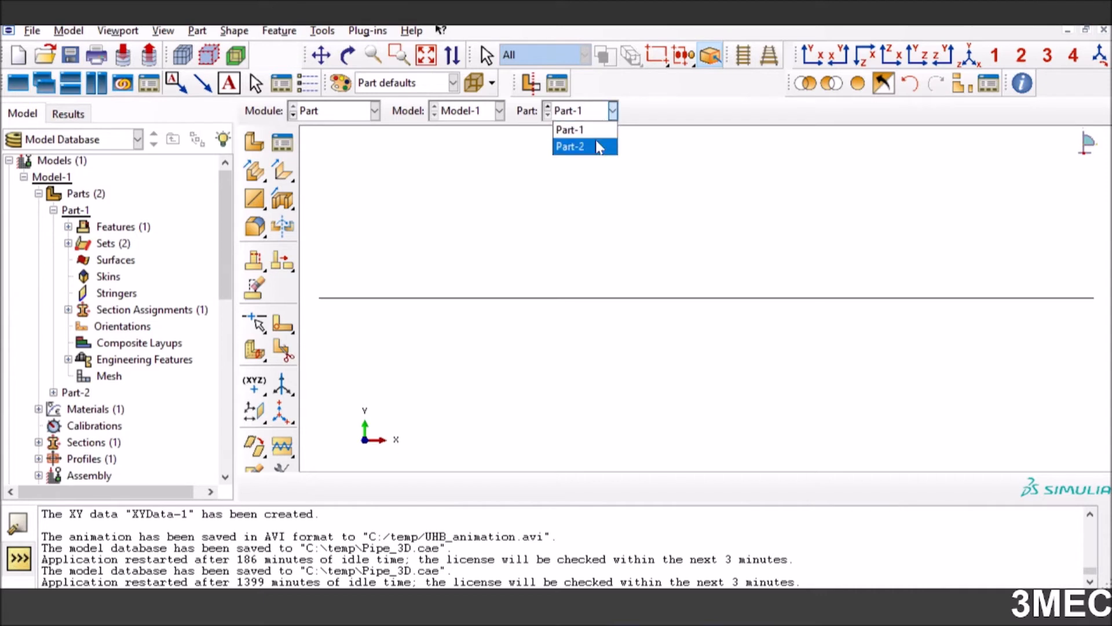
click(595, 146)
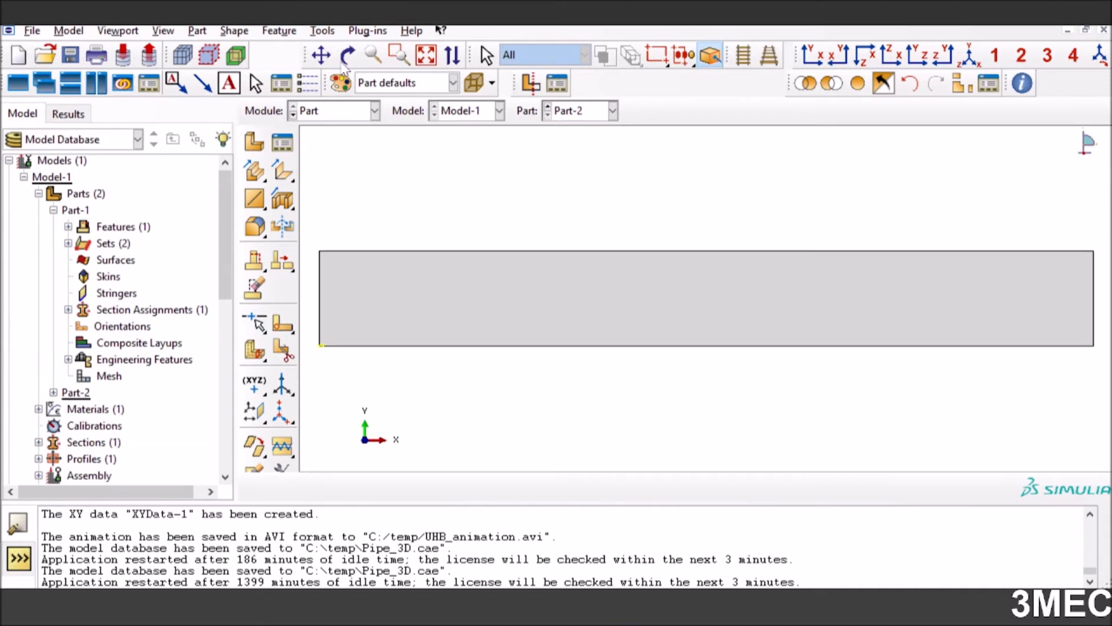
click(322, 31)
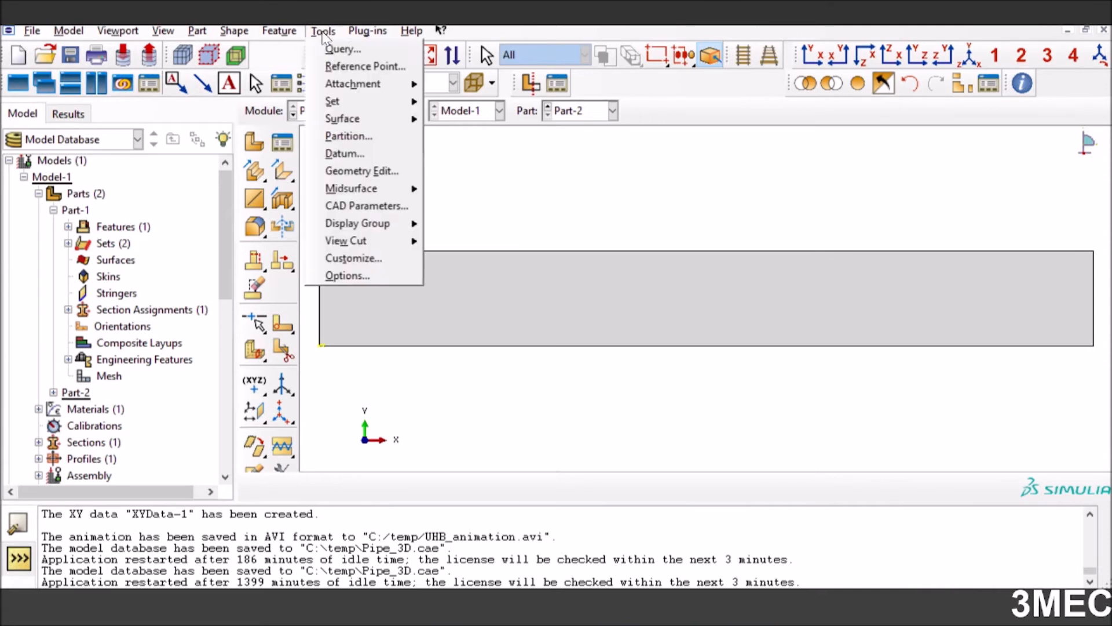
click(372, 69)
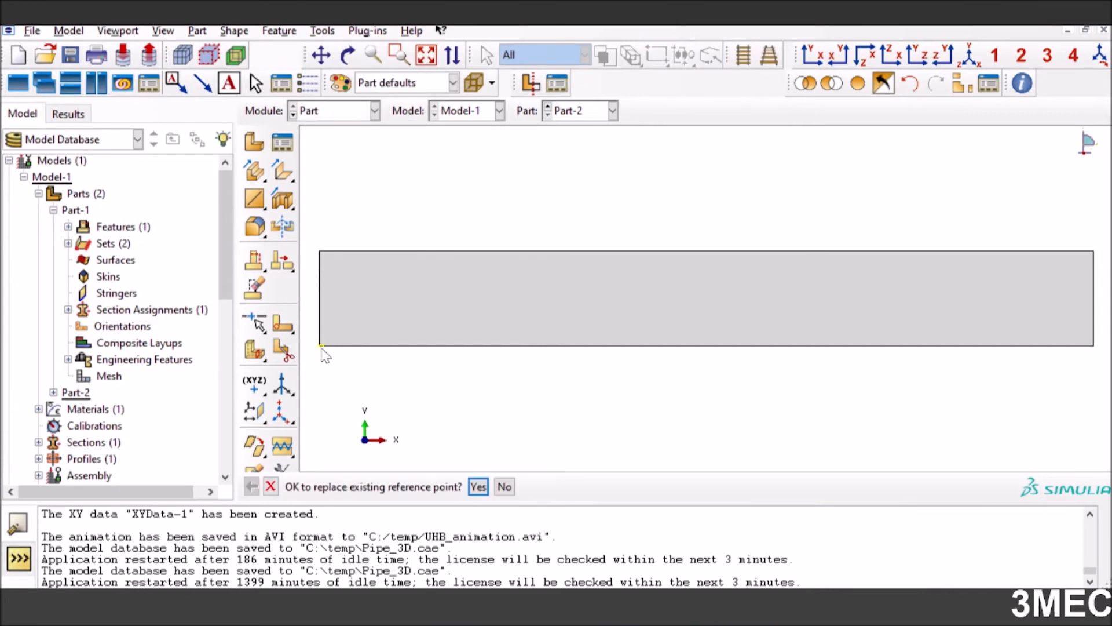
click(504, 487)
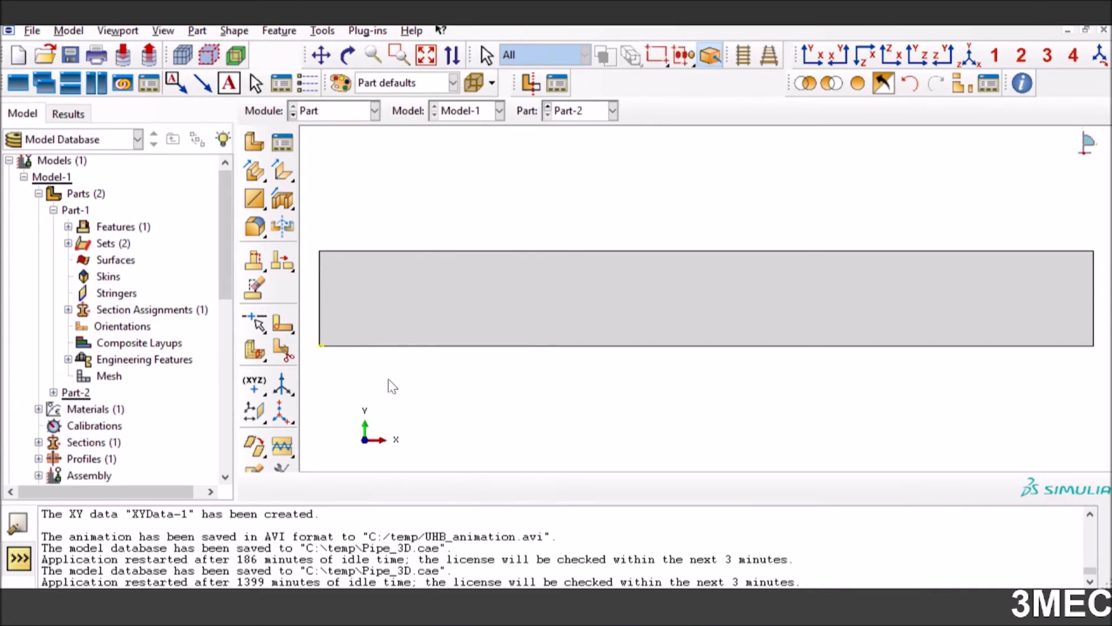
Return to the Step module and review Step-1's basic, incrementation, mass scaling and bulk viscosity settings
click(368, 113)
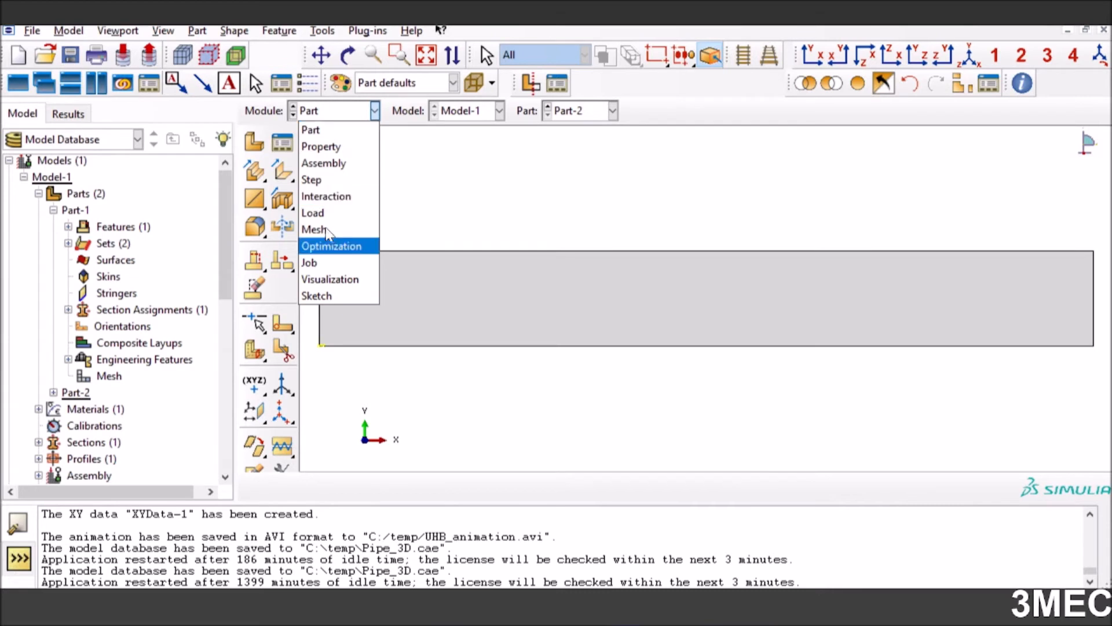
click(328, 180)
click(374, 116)
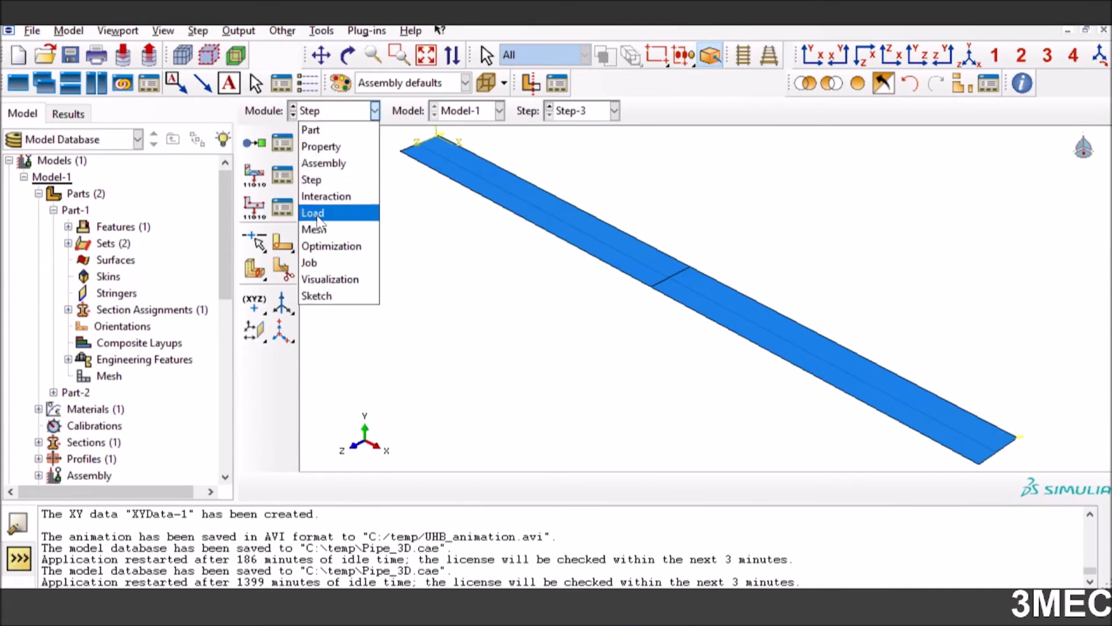
click(324, 180)
click(283, 144)
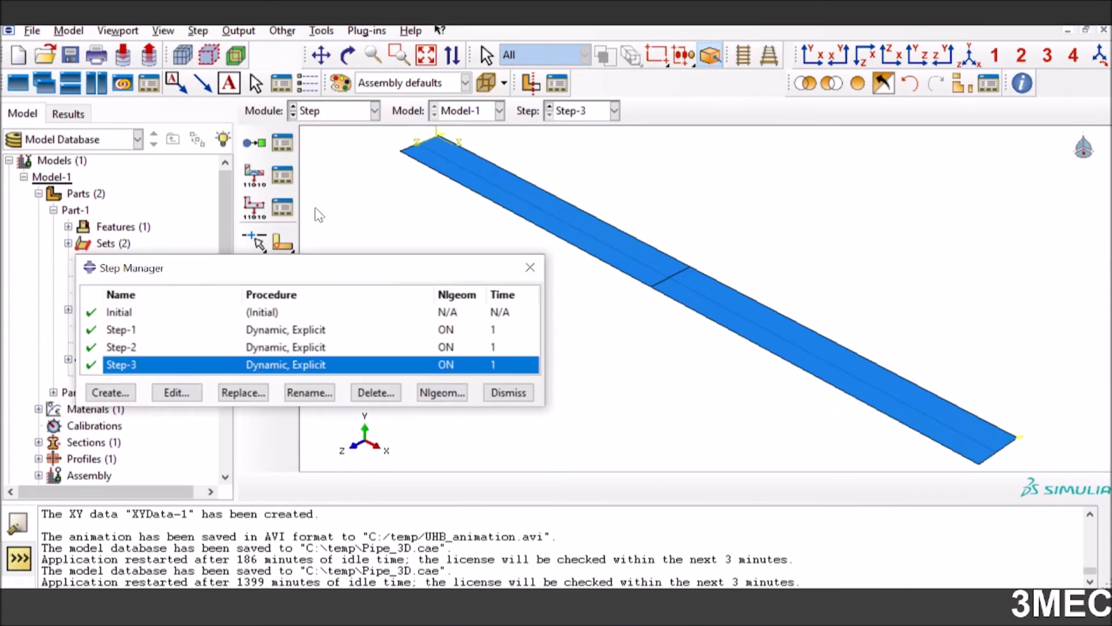
click(293, 331)
click(177, 393)
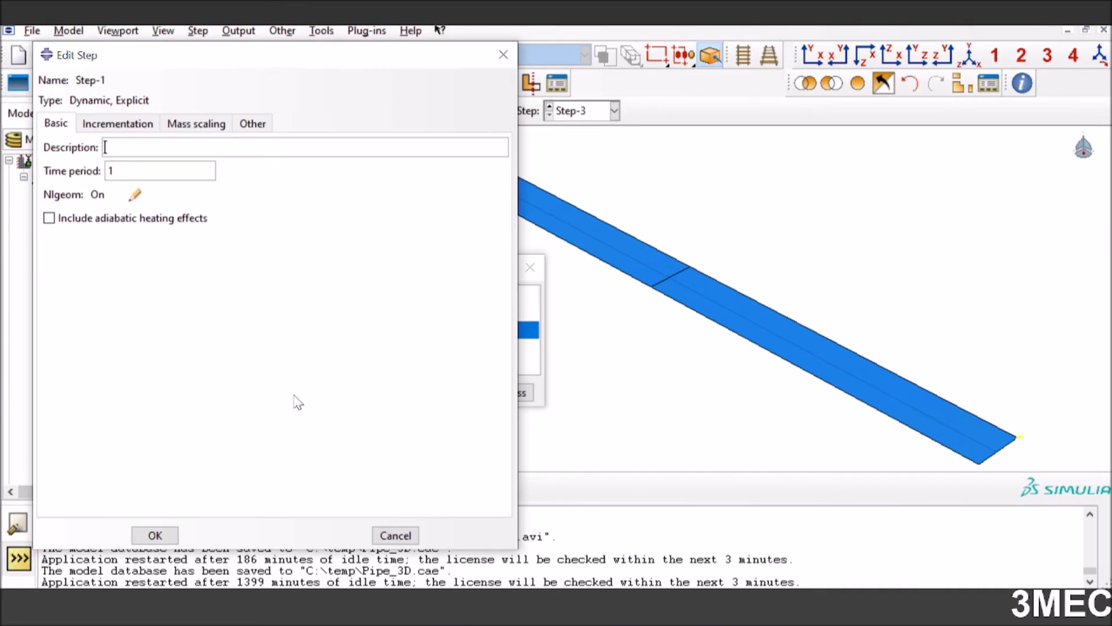
click(118, 123)
click(203, 125)
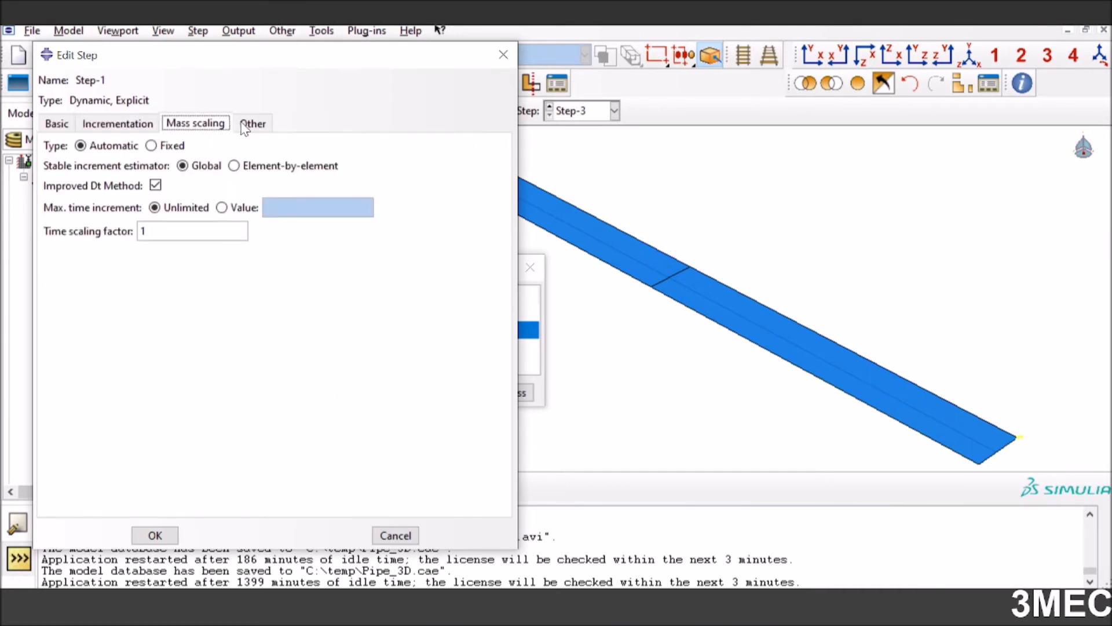
click(253, 124)
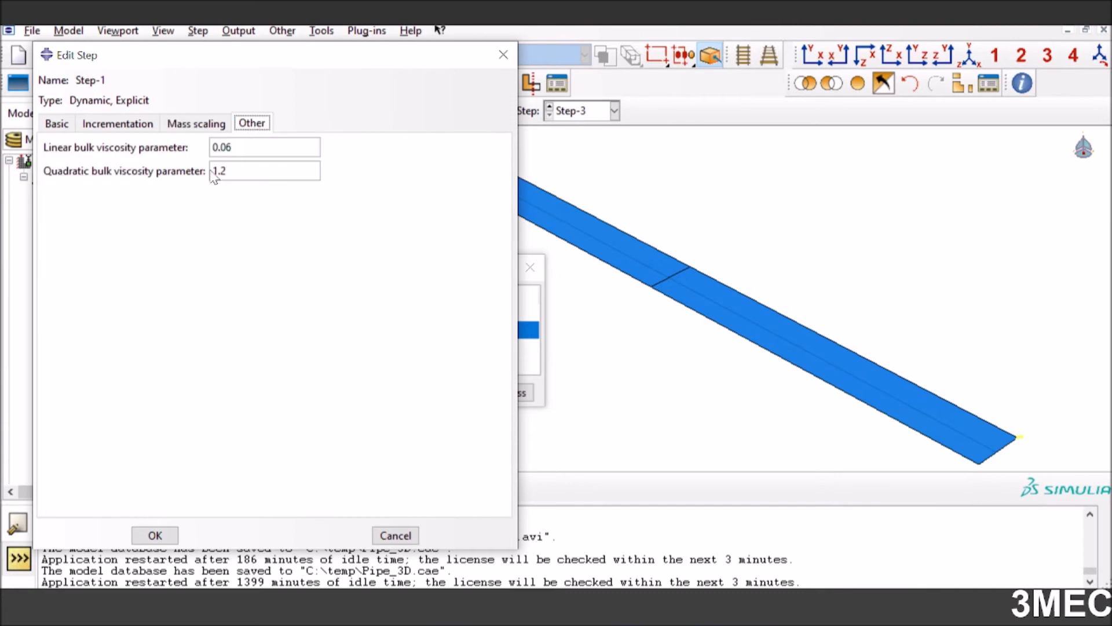
click(155, 535)
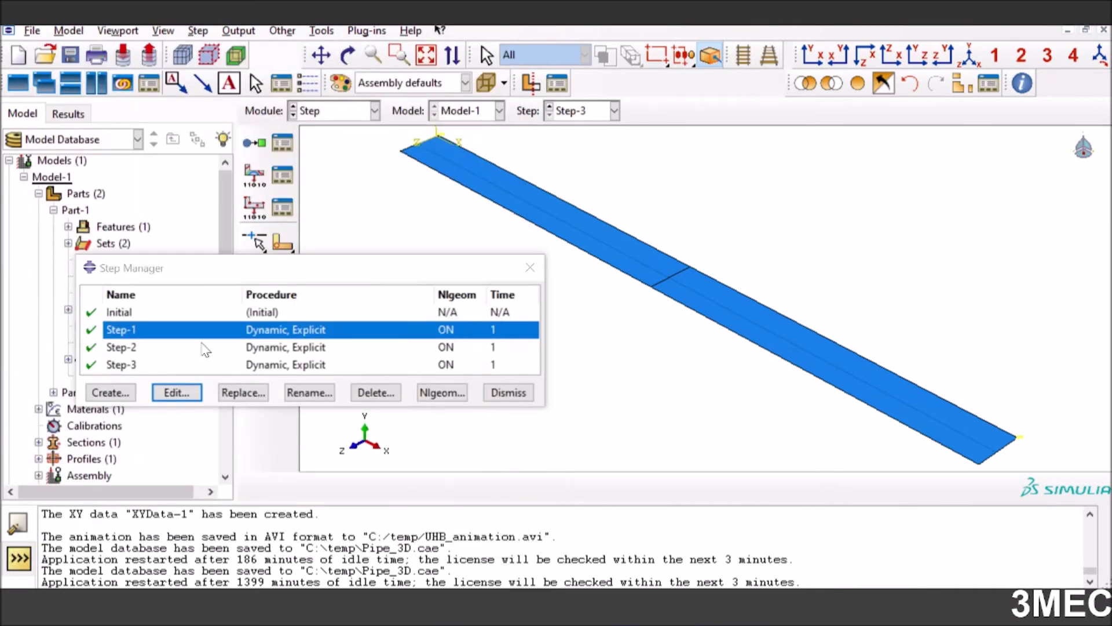
Review the settings of Step-2 and close the Step Manager
click(204, 347)
click(191, 396)
click(153, 534)
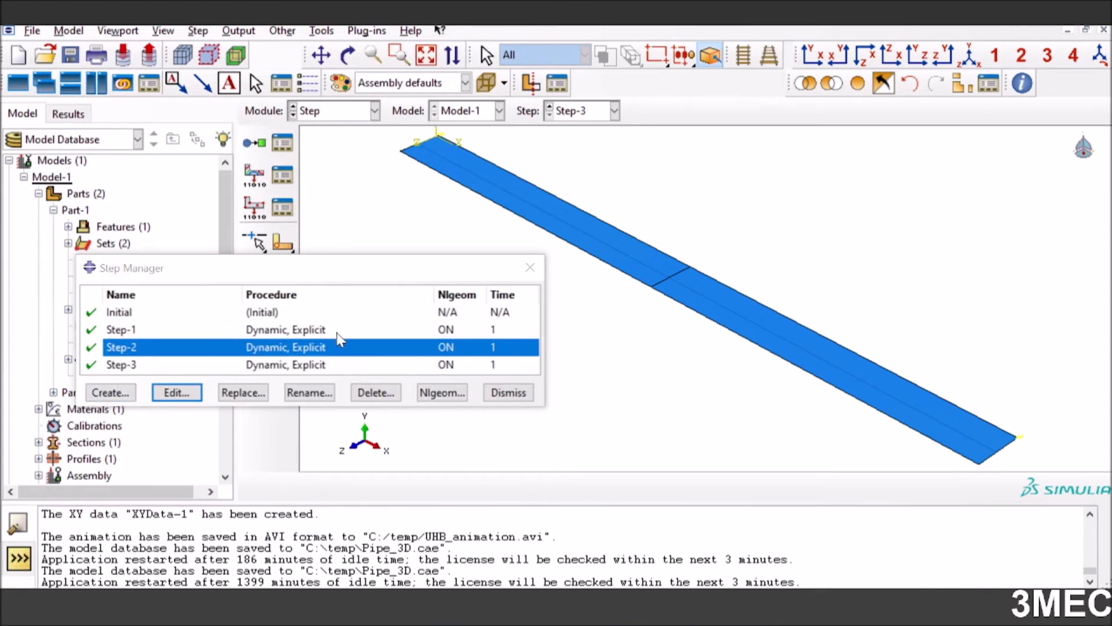
click(508, 393)
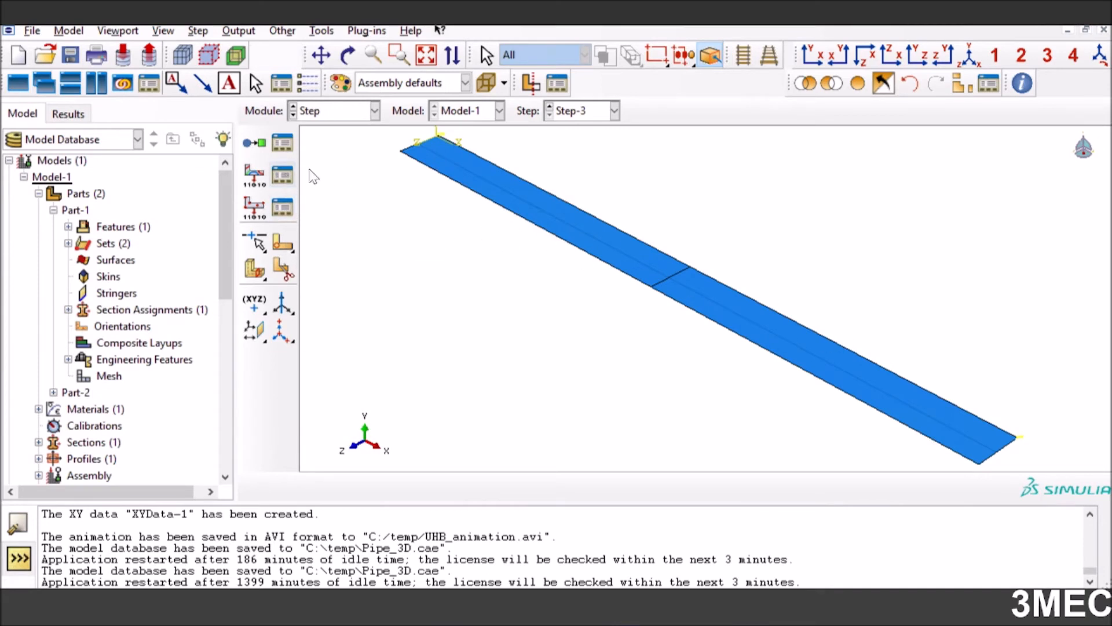
Examine the output variables requested in F-Output-1, including the Thermal group, and close the Field Output Requests Manager
click(283, 174)
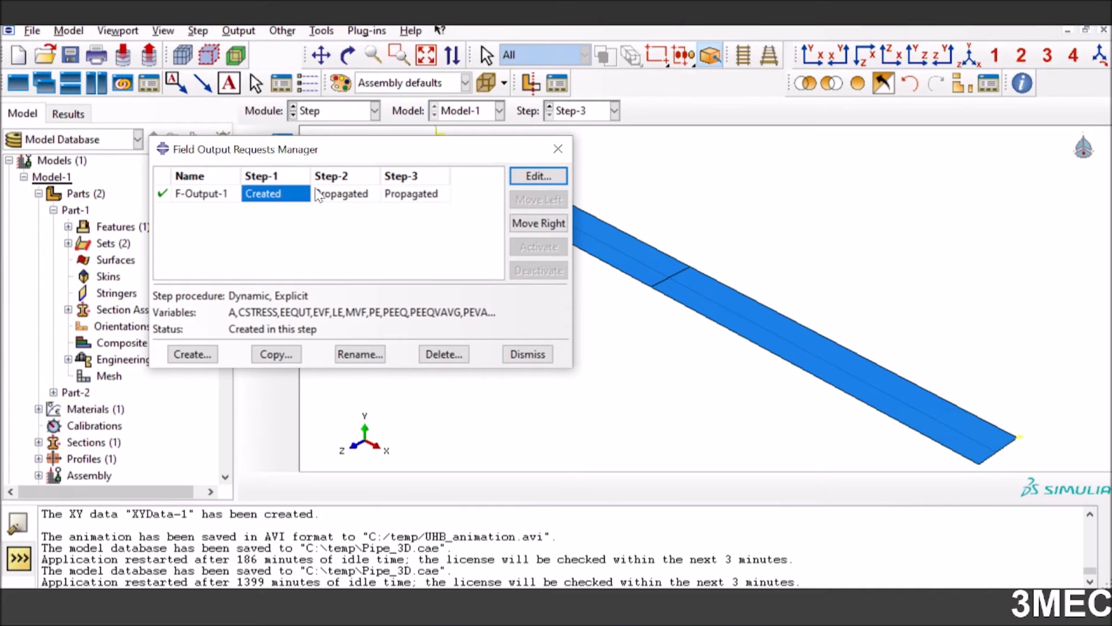
click(537, 176)
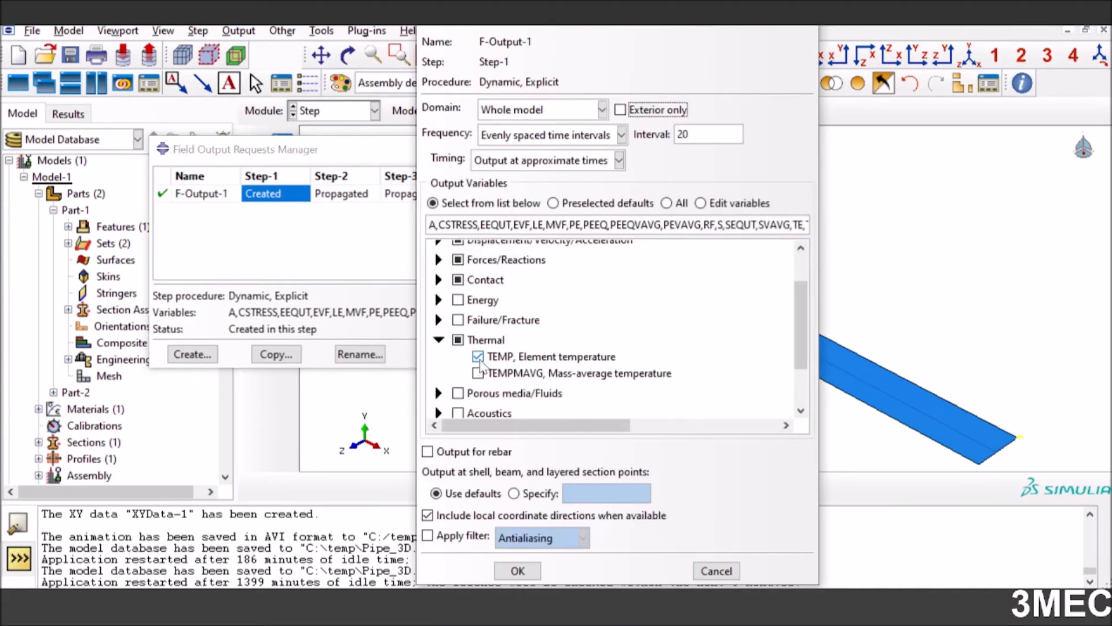
click(514, 570)
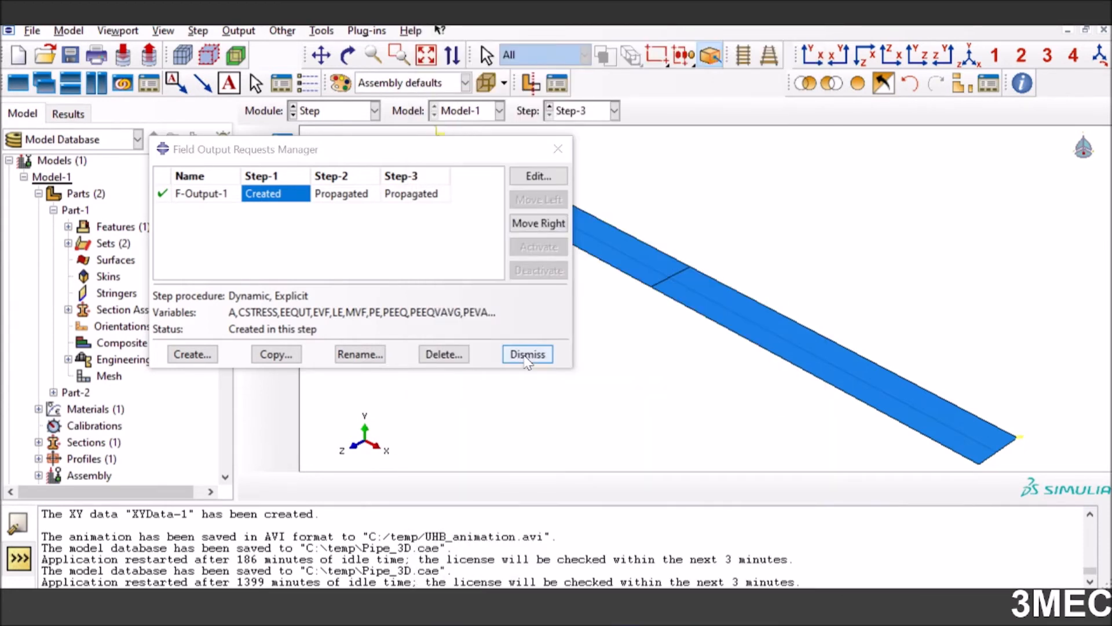
click(512, 356)
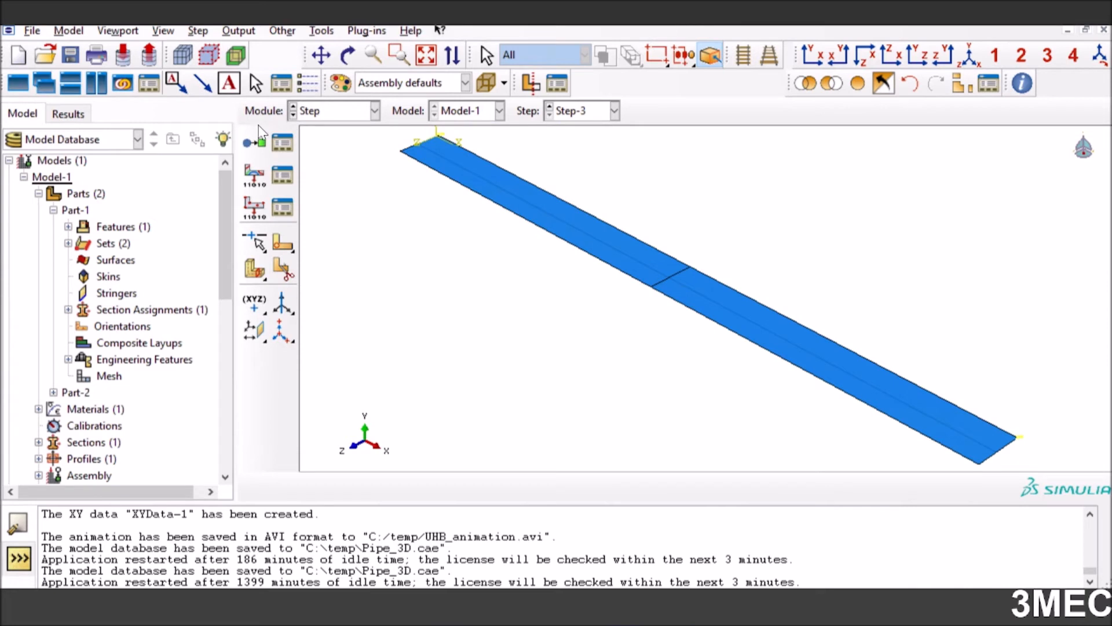
Switch to the Interaction module and review the contact domain and property assignment of the general contact interaction Int-3
click(339, 111)
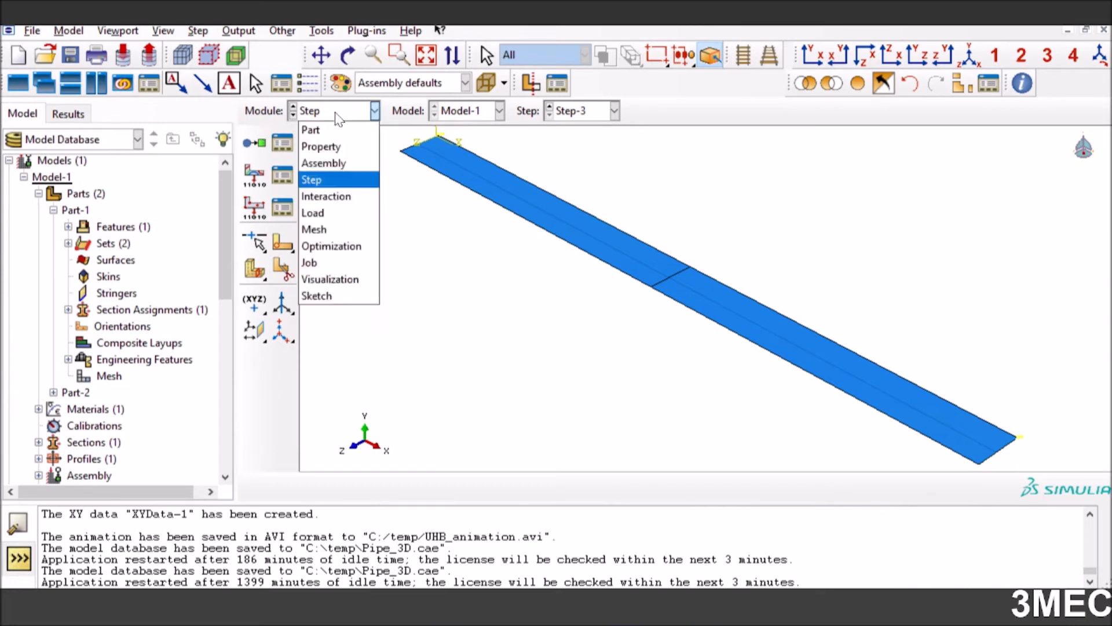
click(327, 193)
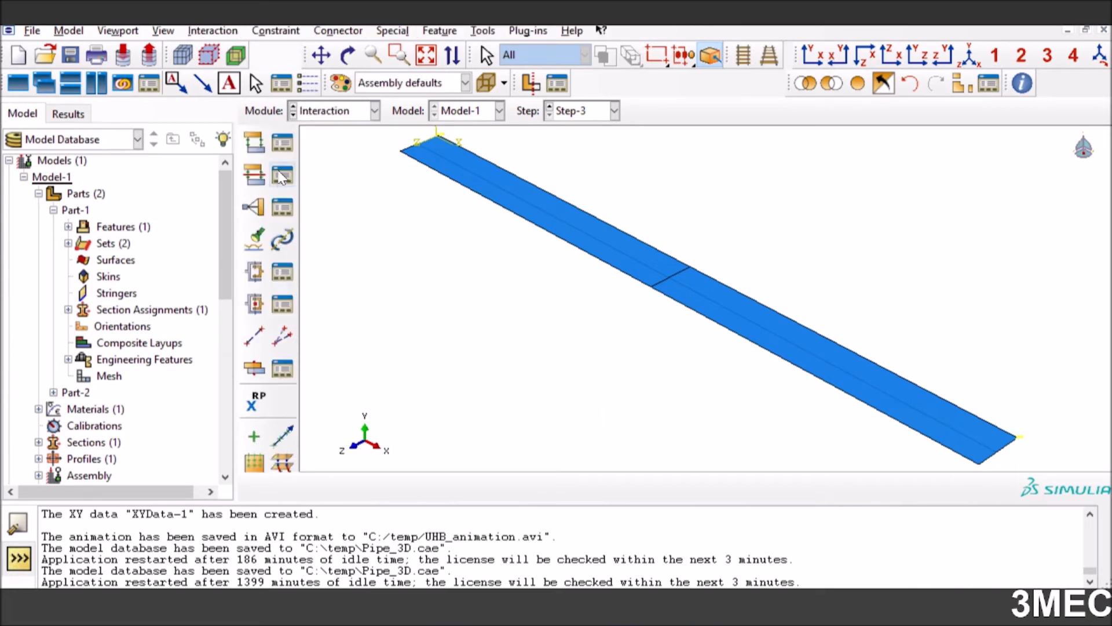
click(283, 142)
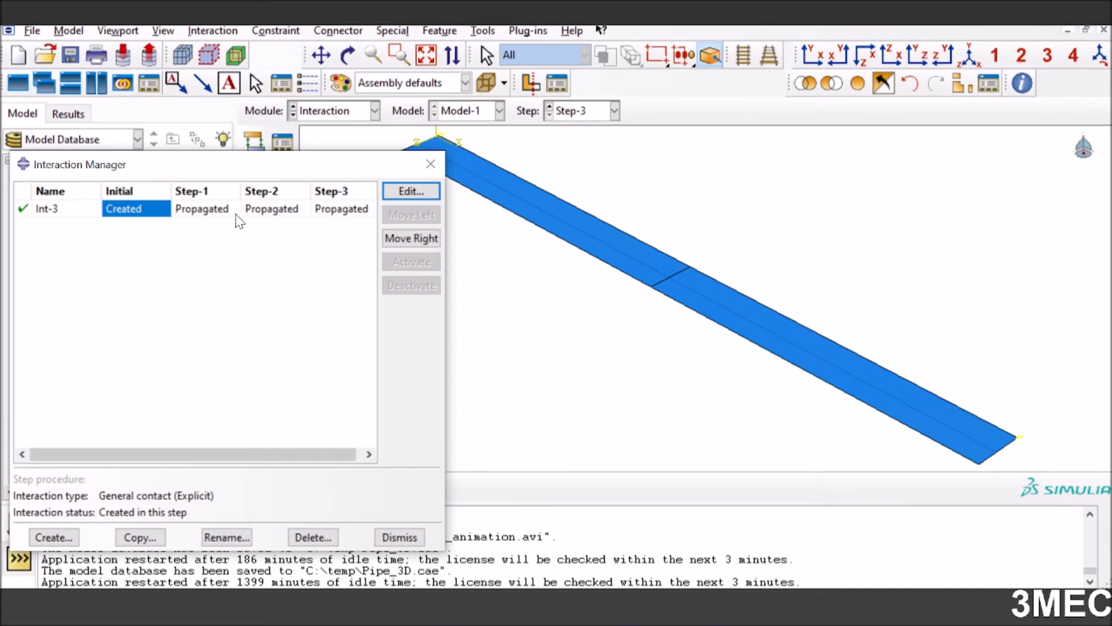
click(412, 192)
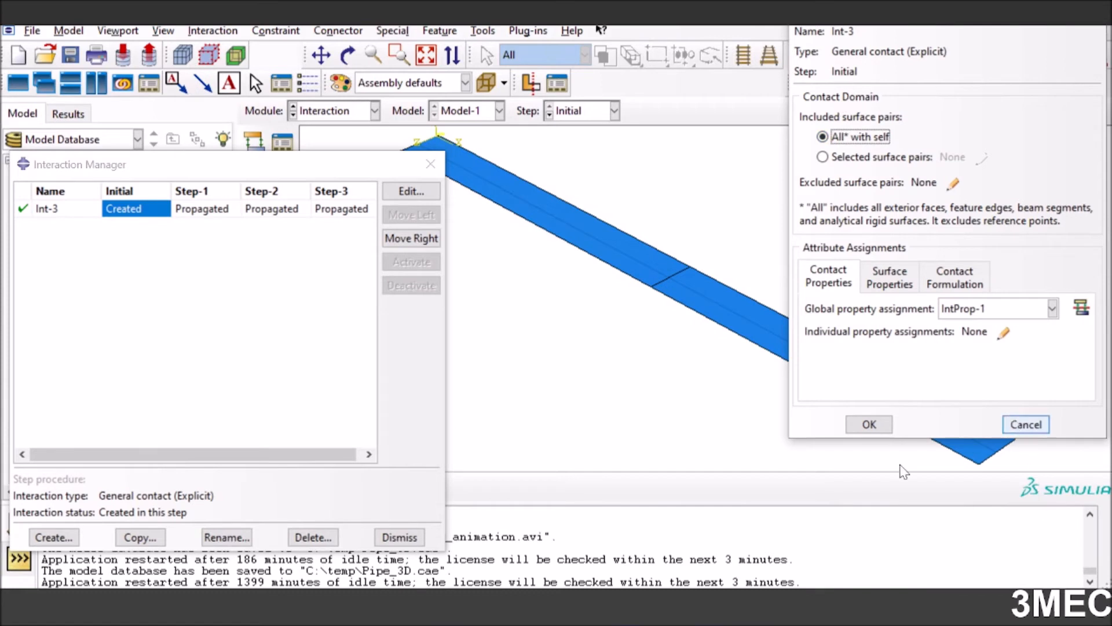
click(1026, 425)
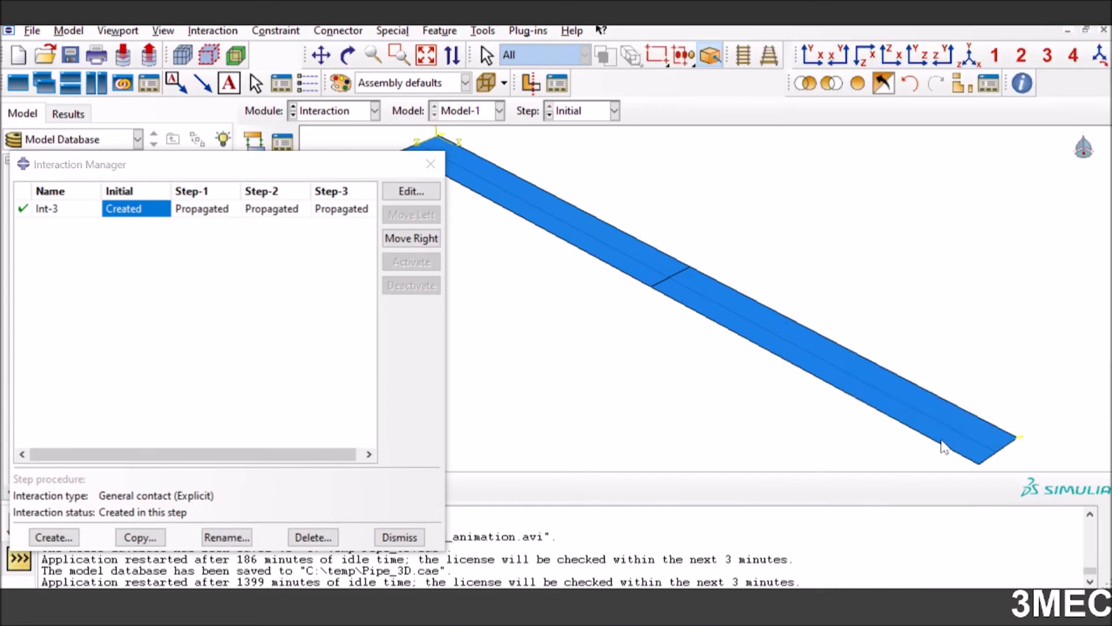
Start another General contact (Explicit) interaction in the Initial step and decline to continue creating it
click(53, 537)
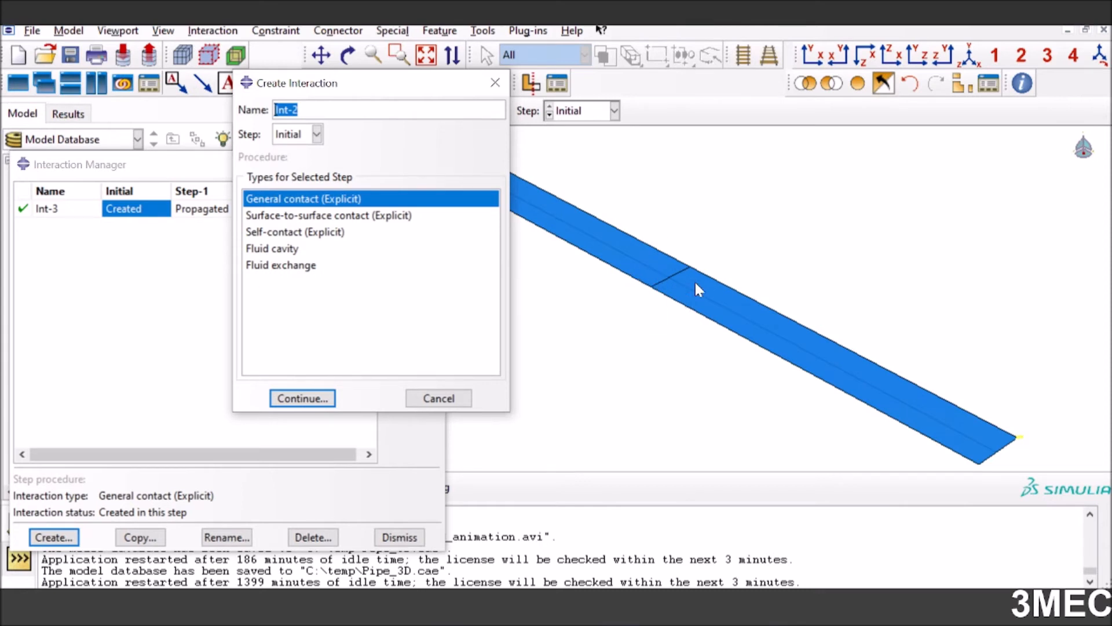
click(313, 400)
click(308, 401)
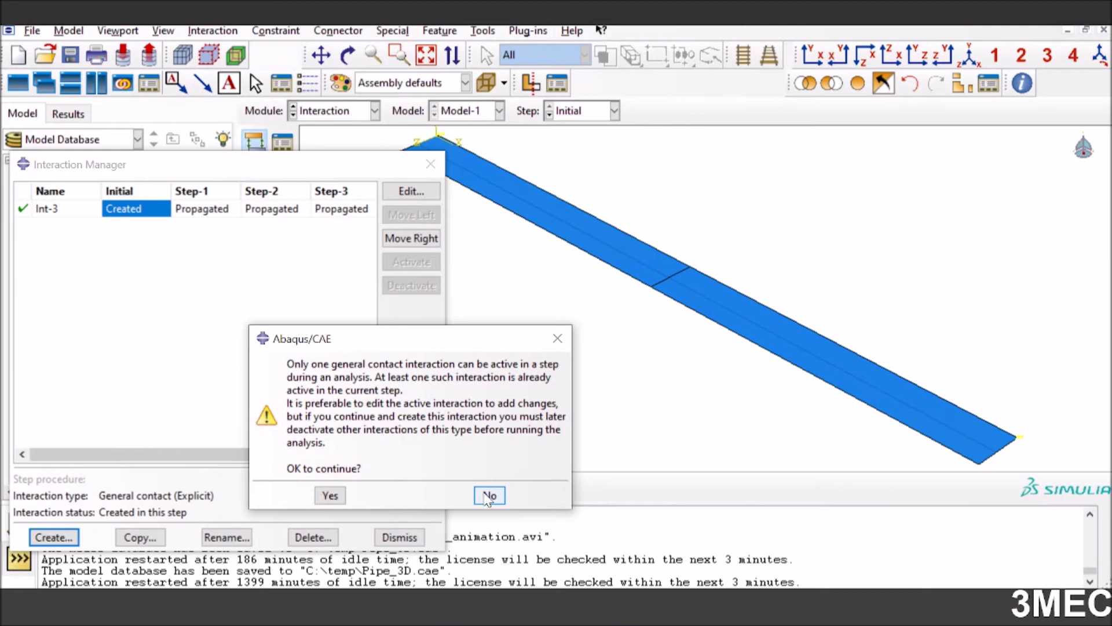
click(489, 496)
Start a new Contact interaction property from Int-3's settings and add Normal Behavior with "Hard" Contact
click(411, 191)
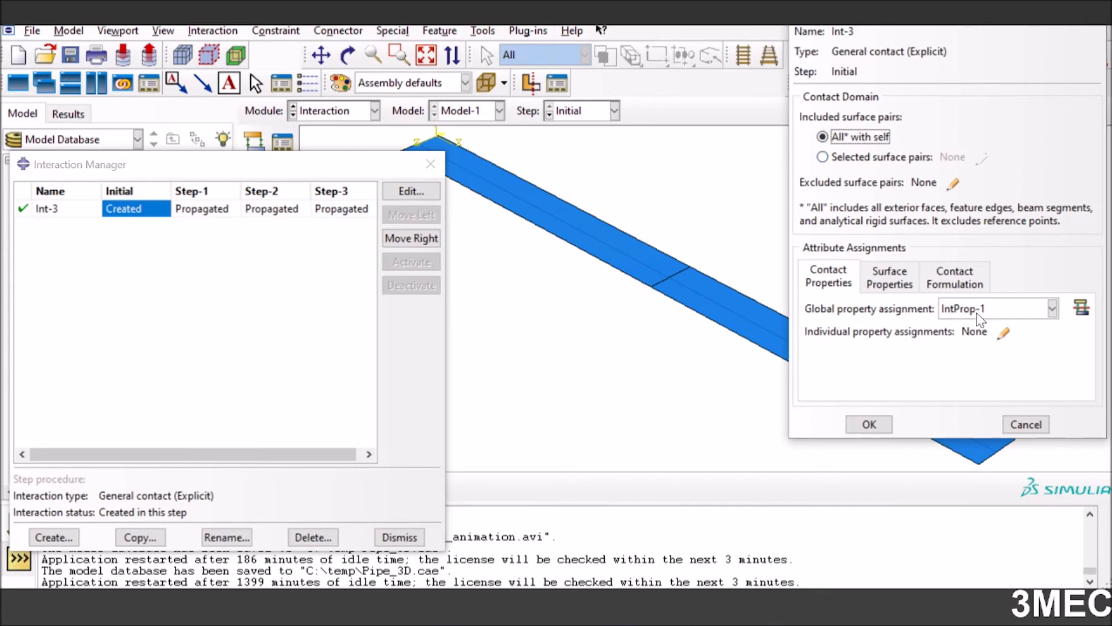
click(1082, 309)
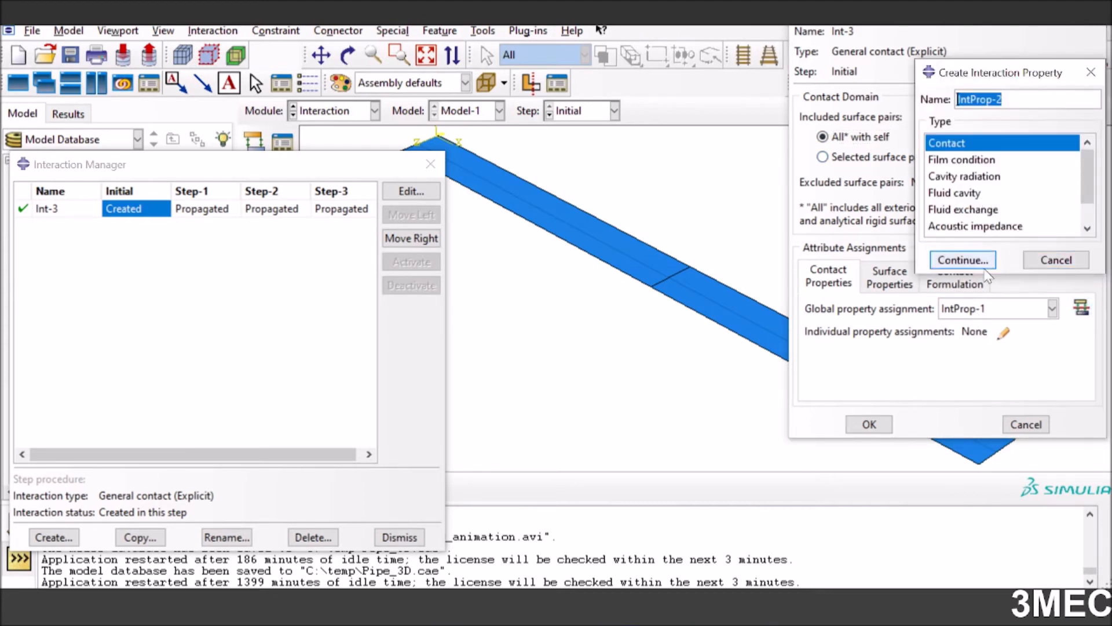
click(965, 263)
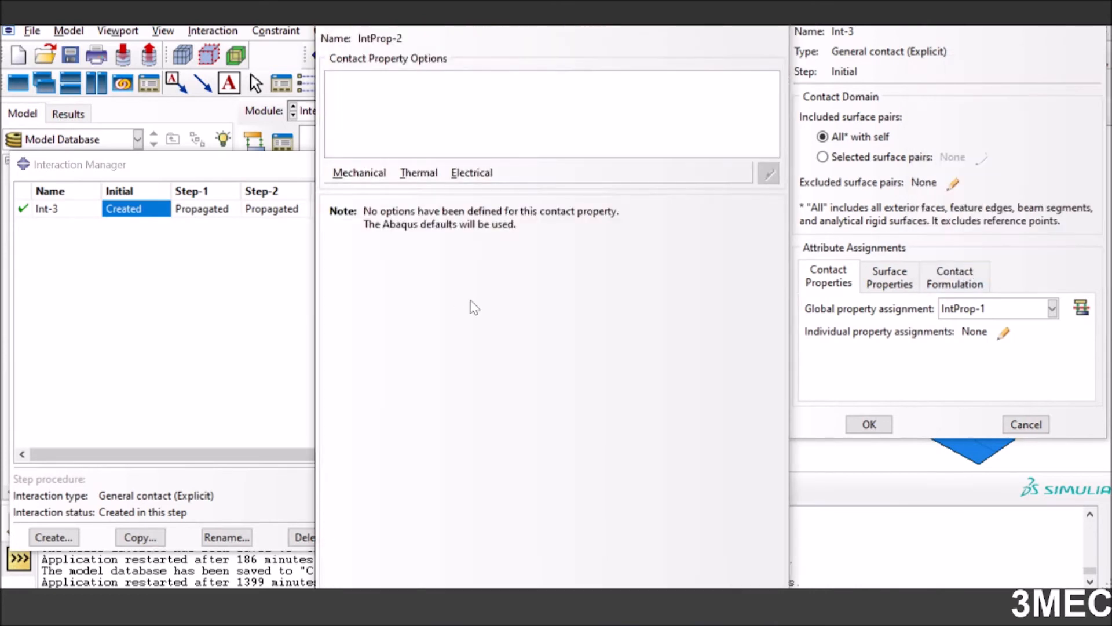
click(361, 173)
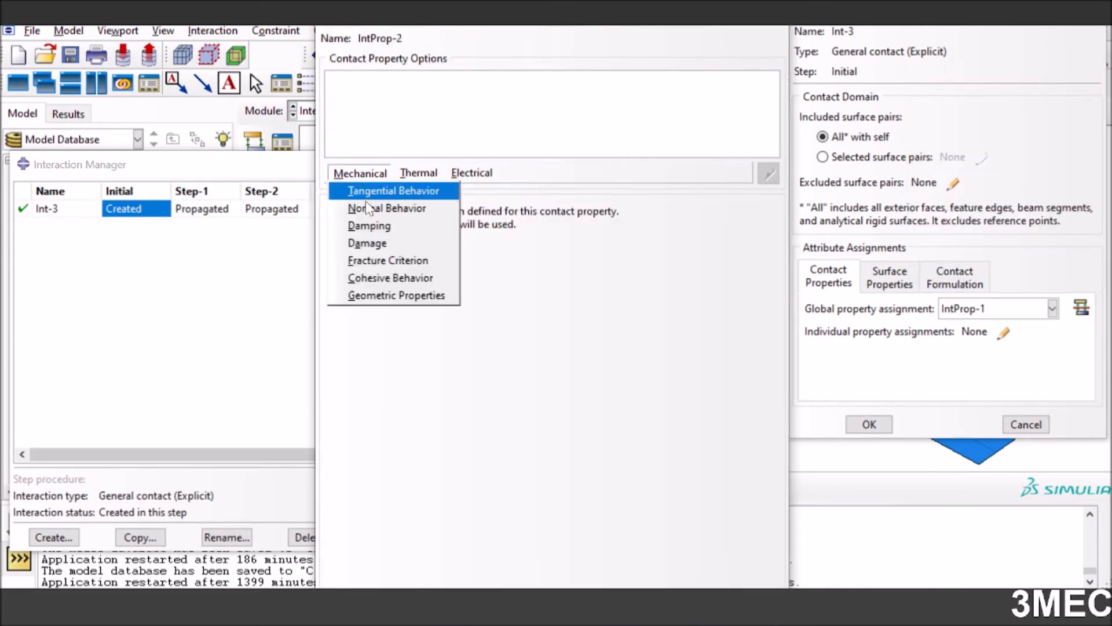
click(371, 209)
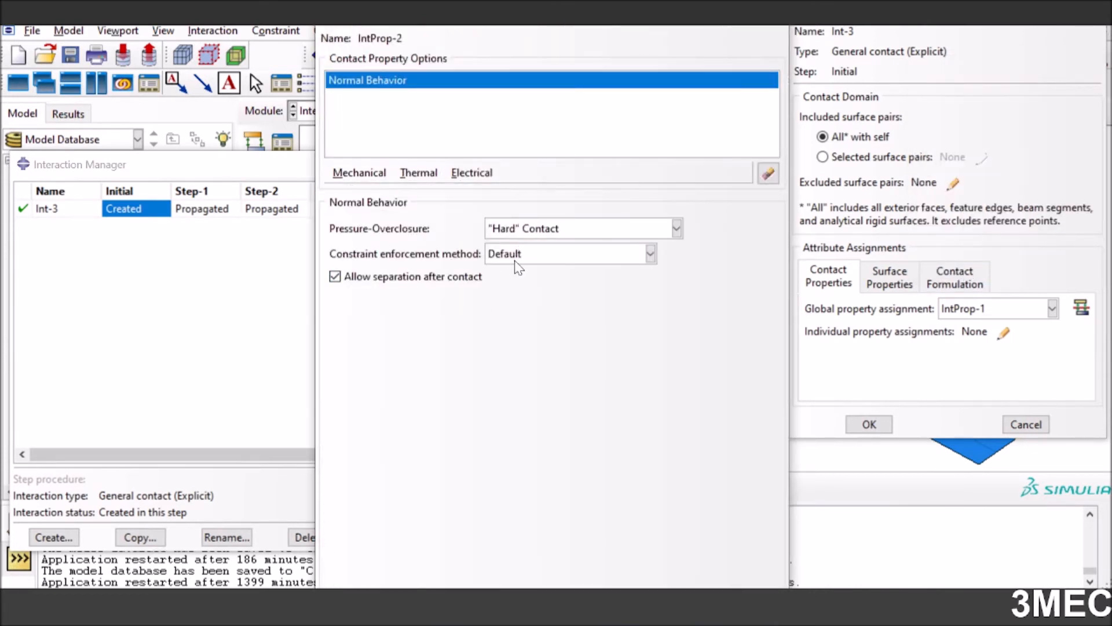
Add Tangential Behavior with the Penalty friction formulation, discard the new contact property and close the Interaction Manager
click(363, 174)
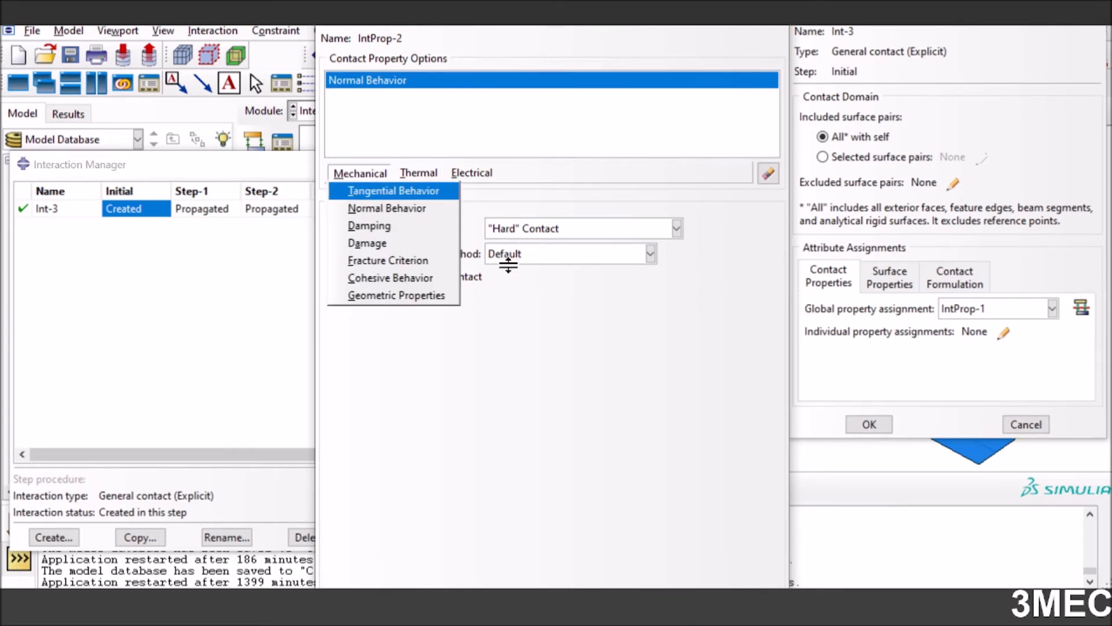
key(Return)
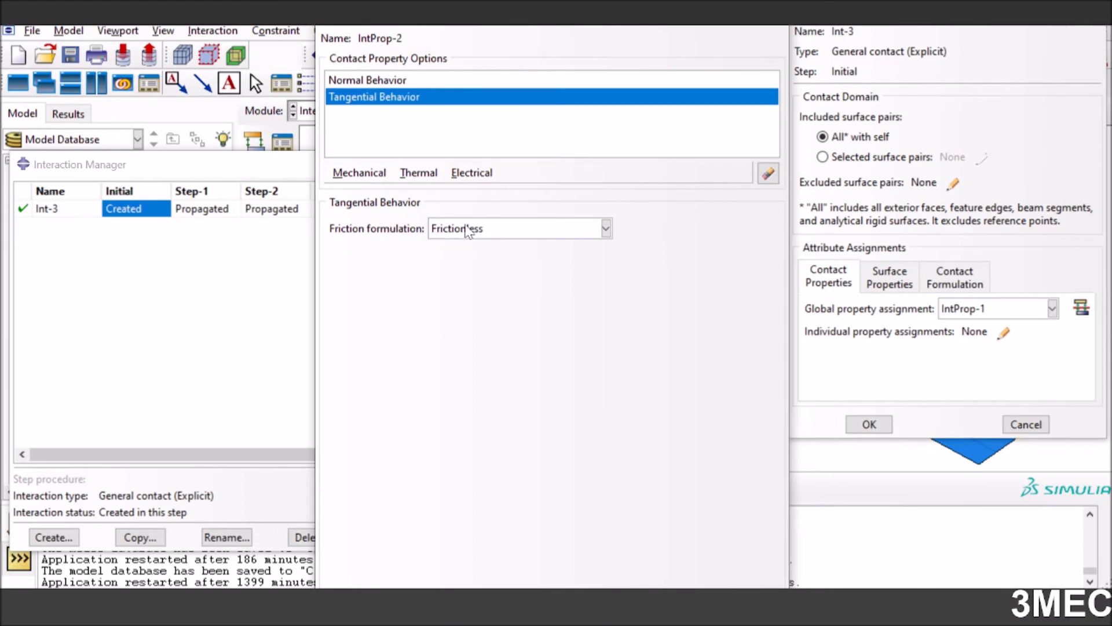
click(469, 230)
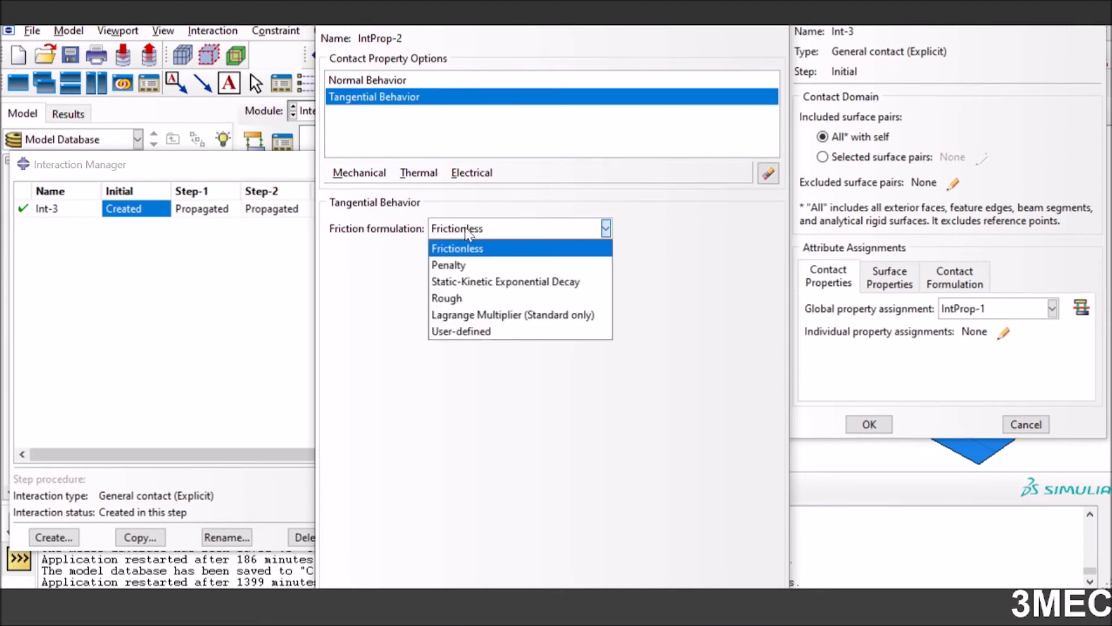
click(464, 266)
click(366, 412)
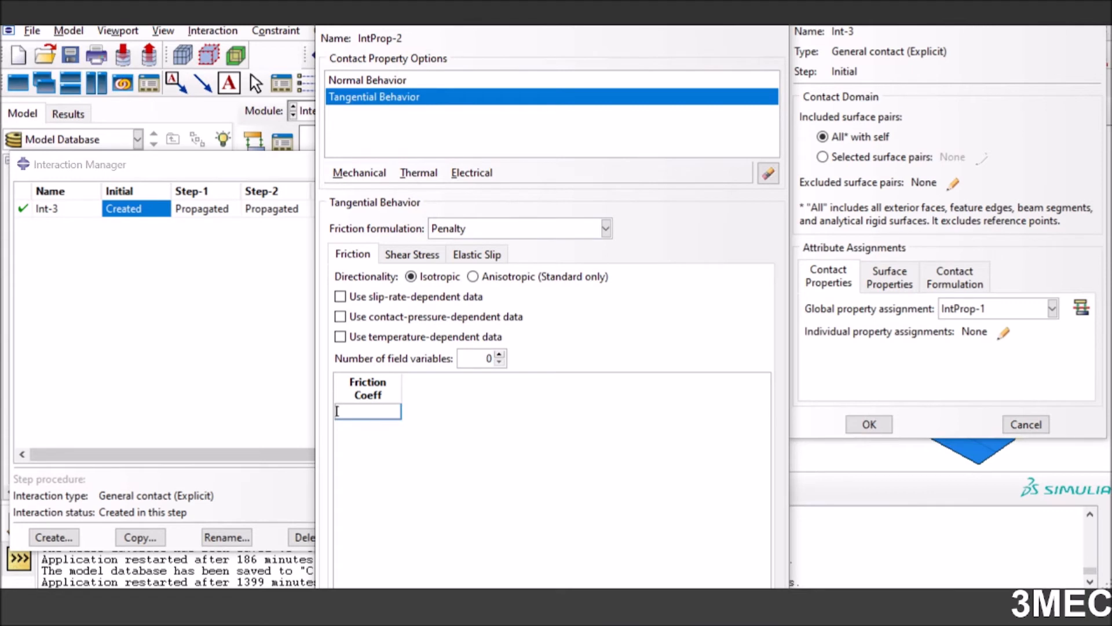
click(776, 25)
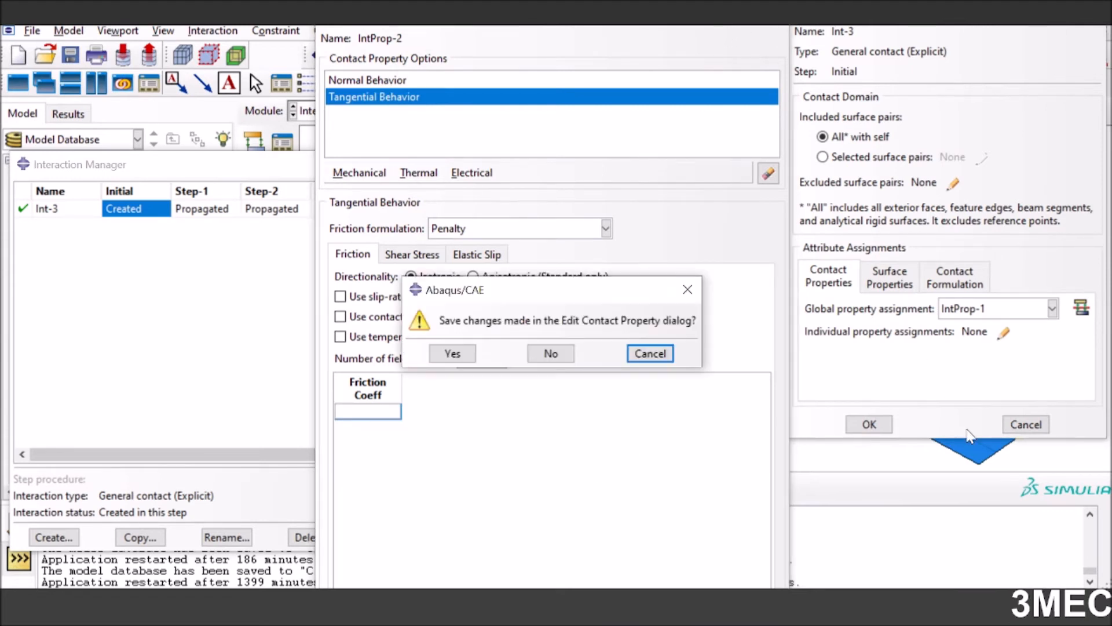
click(550, 354)
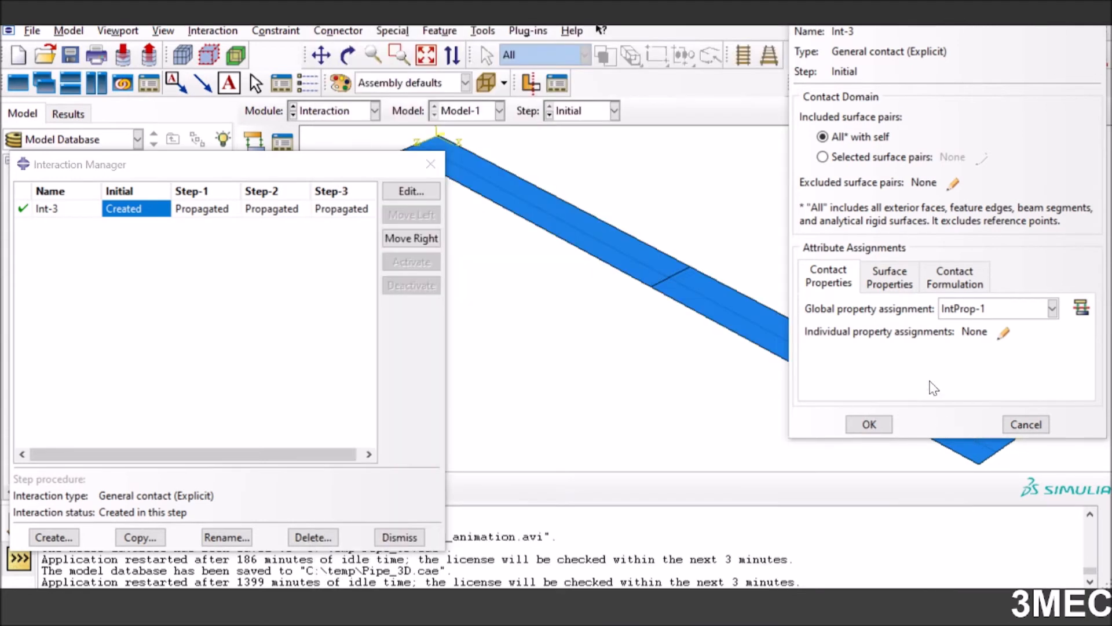
click(869, 425)
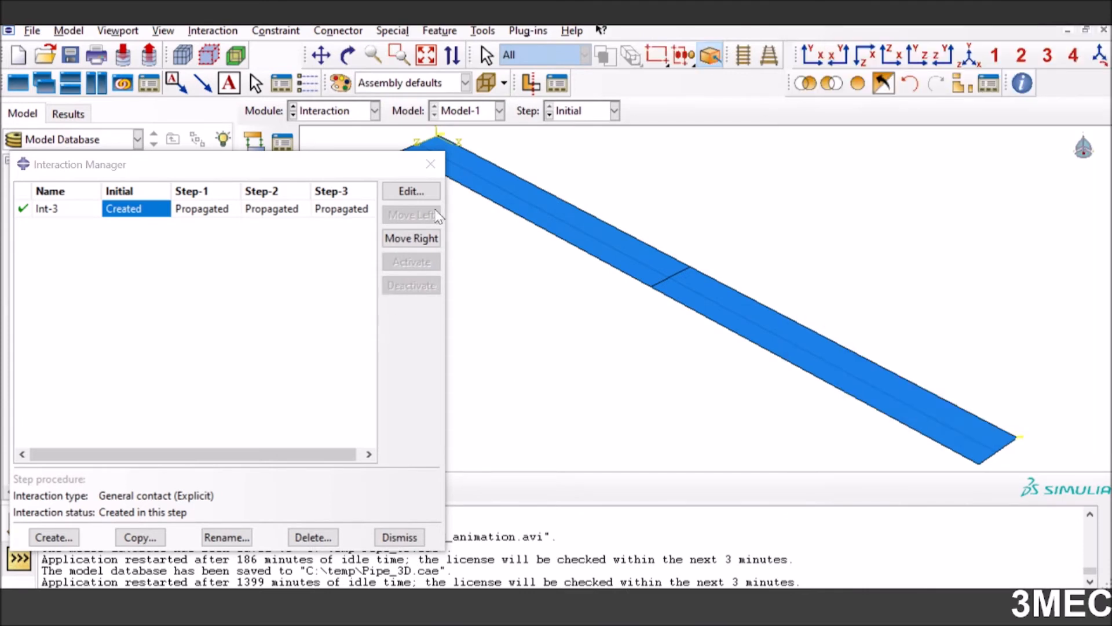
click(430, 164)
Review the tangential and normal behavior of IntProp-1 and close the Interaction Property Manager
click(284, 177)
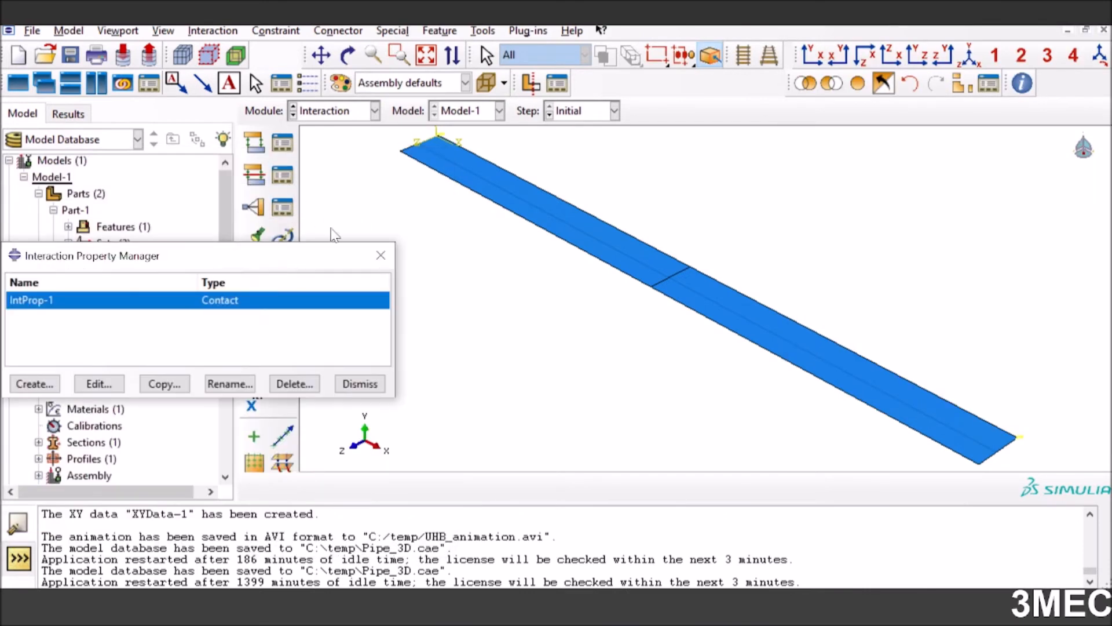
click(99, 383)
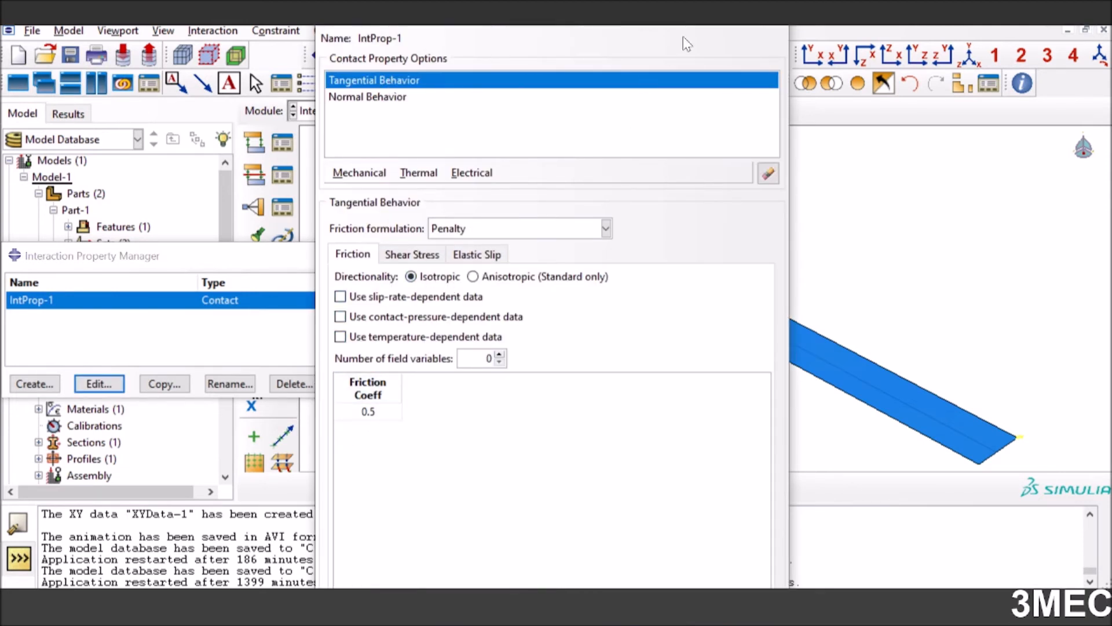
click(375, 99)
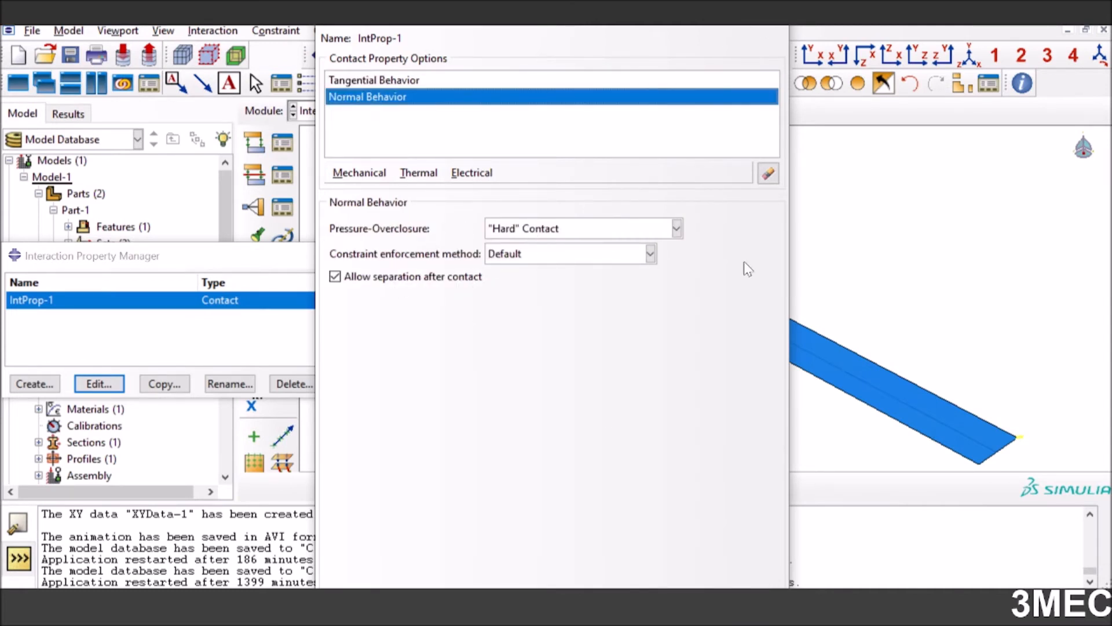
key(Escape)
click(350, 385)
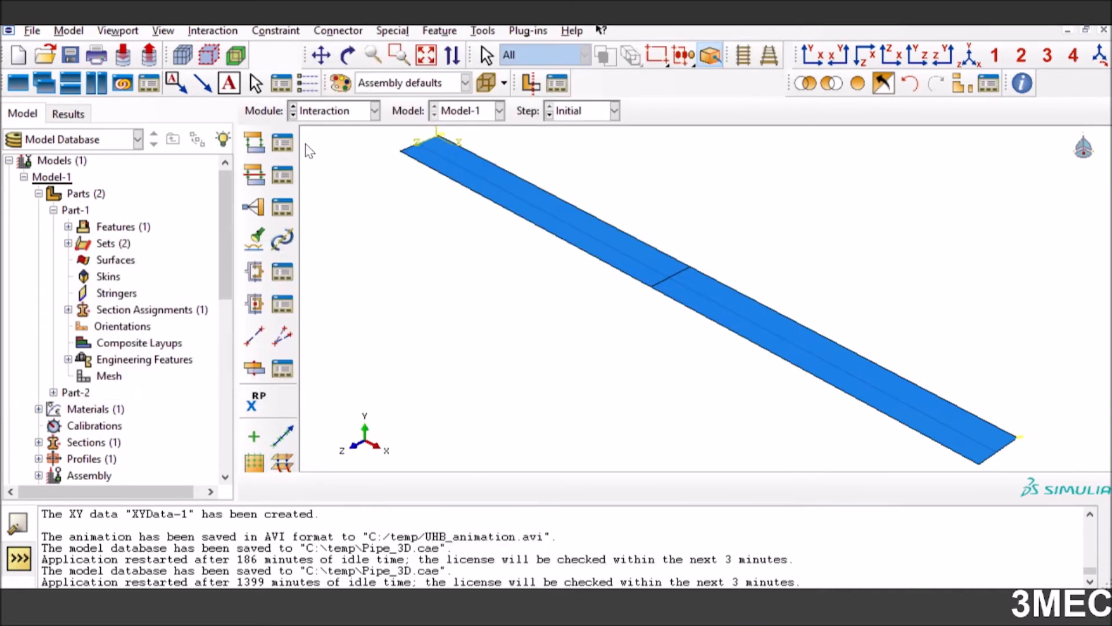
Switch to the Load module and open the Load Manager
click(352, 111)
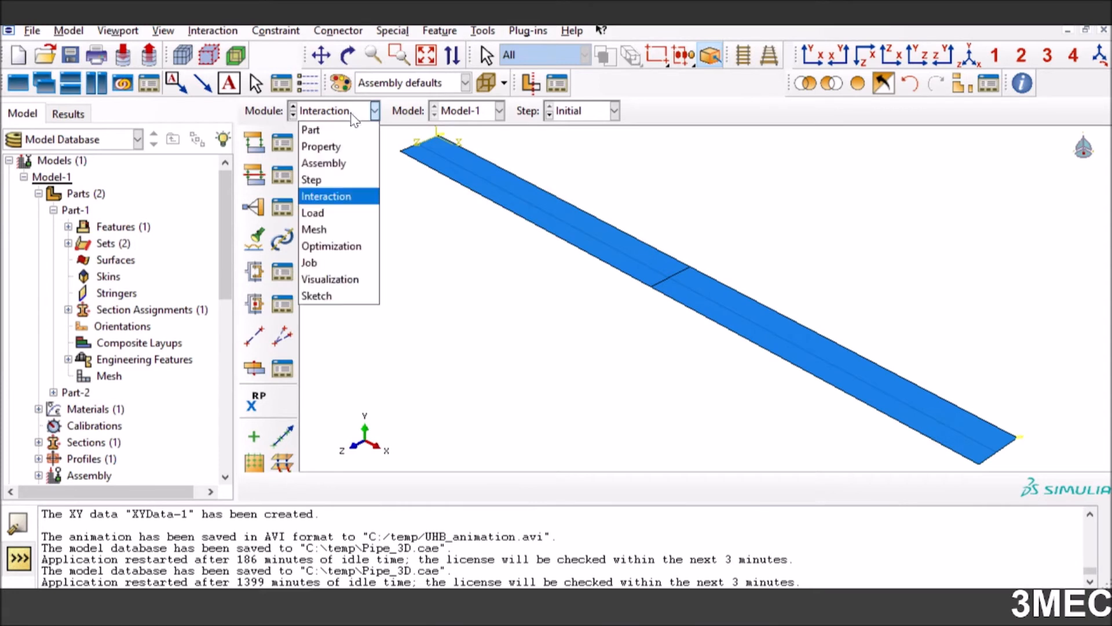
click(341, 217)
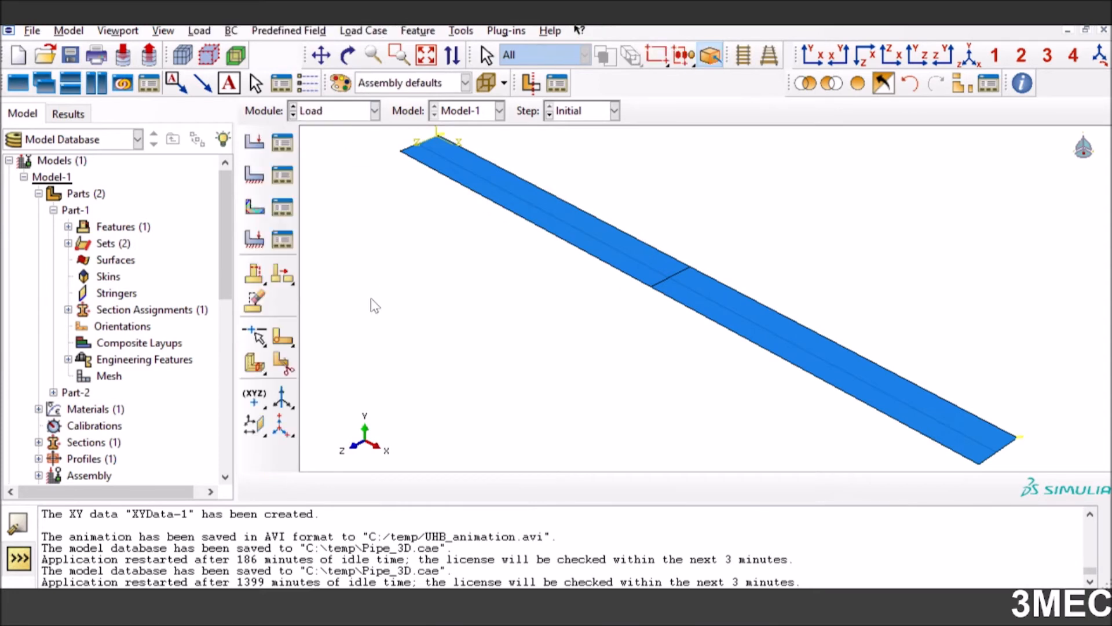
click(282, 143)
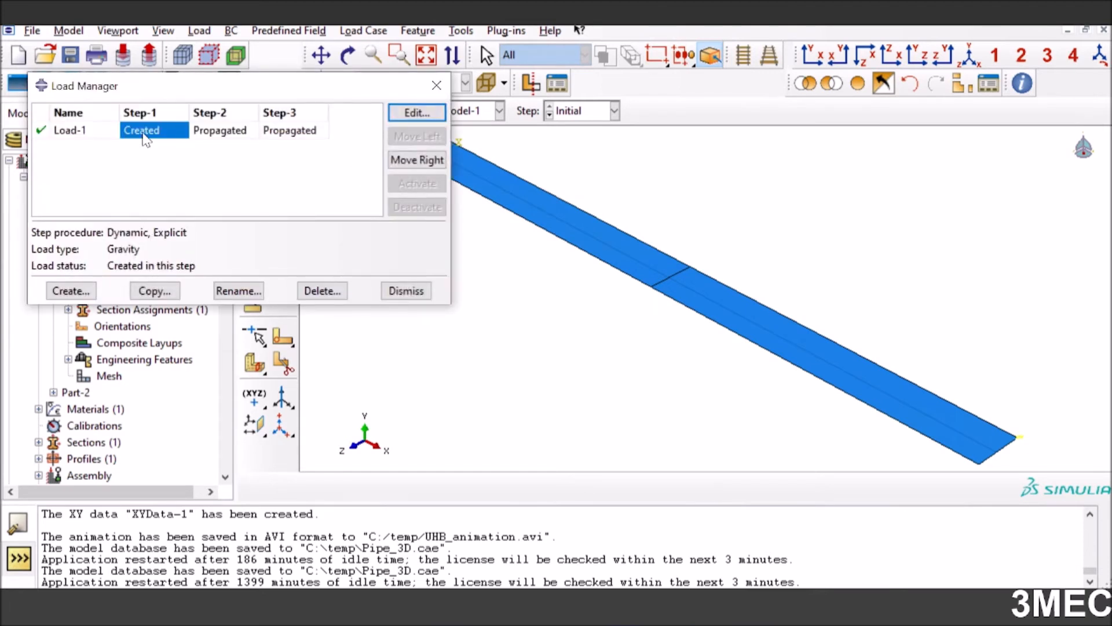
Start a mechanical Gravity load in Step-1 and cancel its creation
click(71, 290)
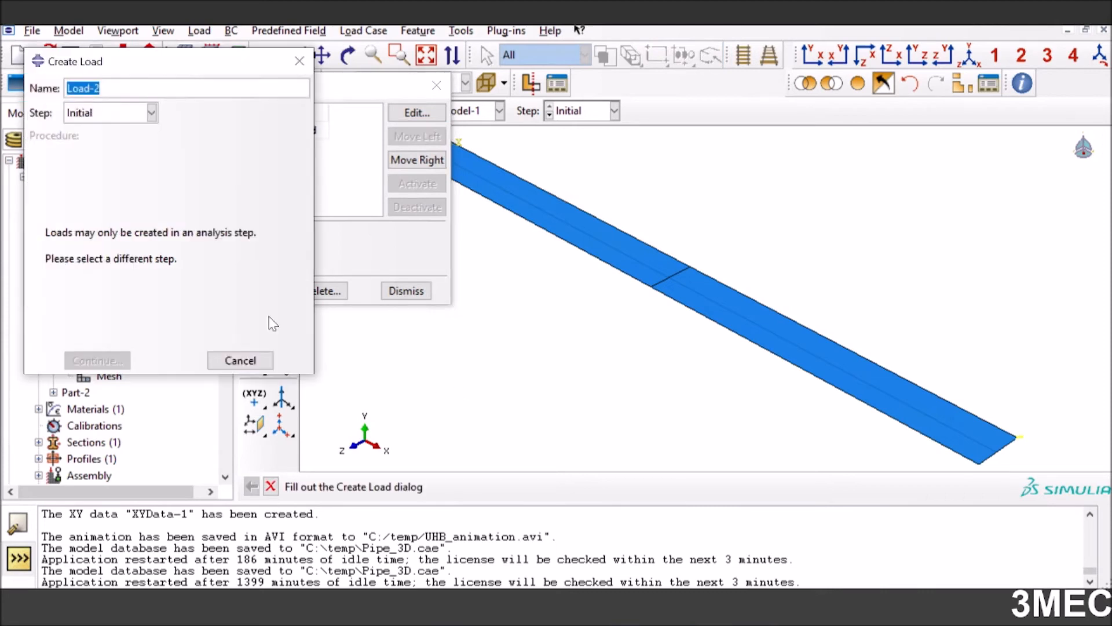
click(150, 112)
click(132, 150)
click(158, 288)
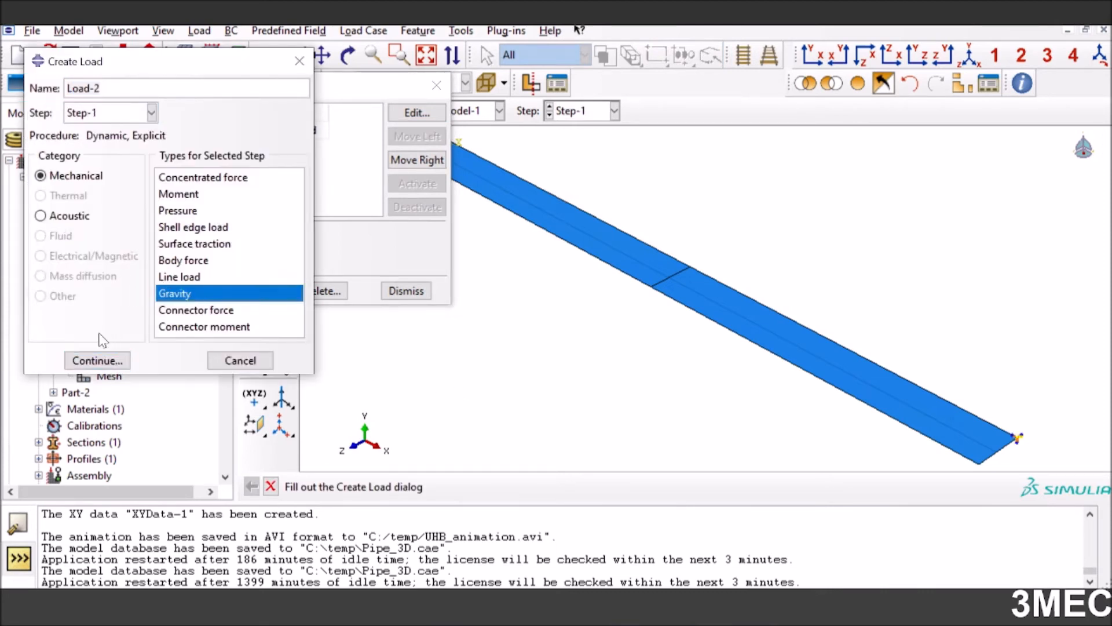
click(239, 360)
Review the region and gravity components of Load-1 and close the Load Manager
click(414, 115)
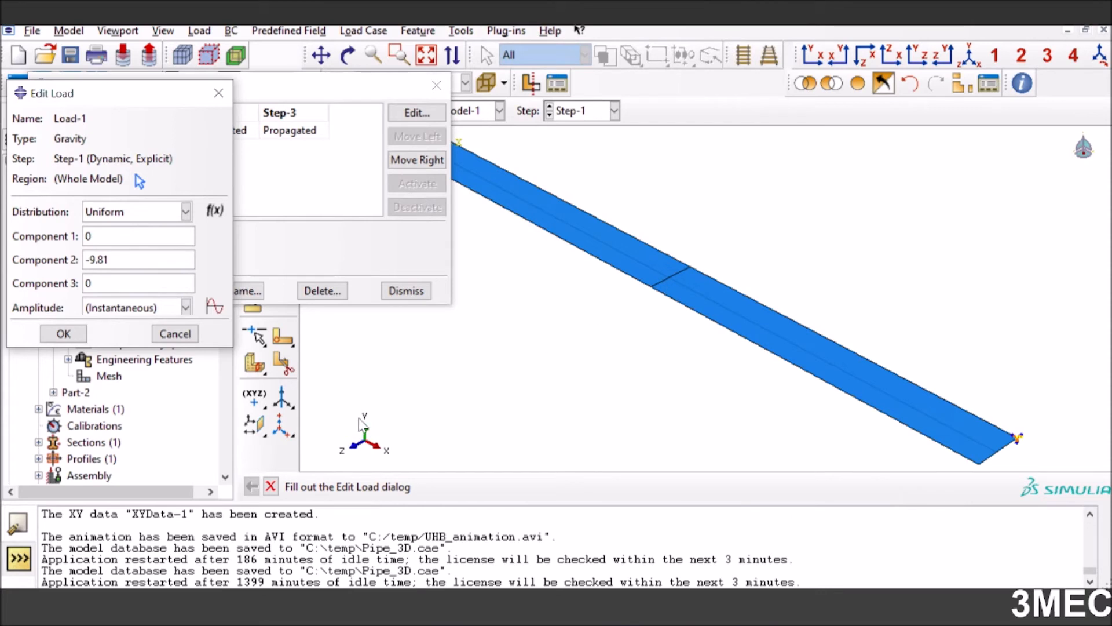
drag(110, 260, 95, 260)
click(67, 331)
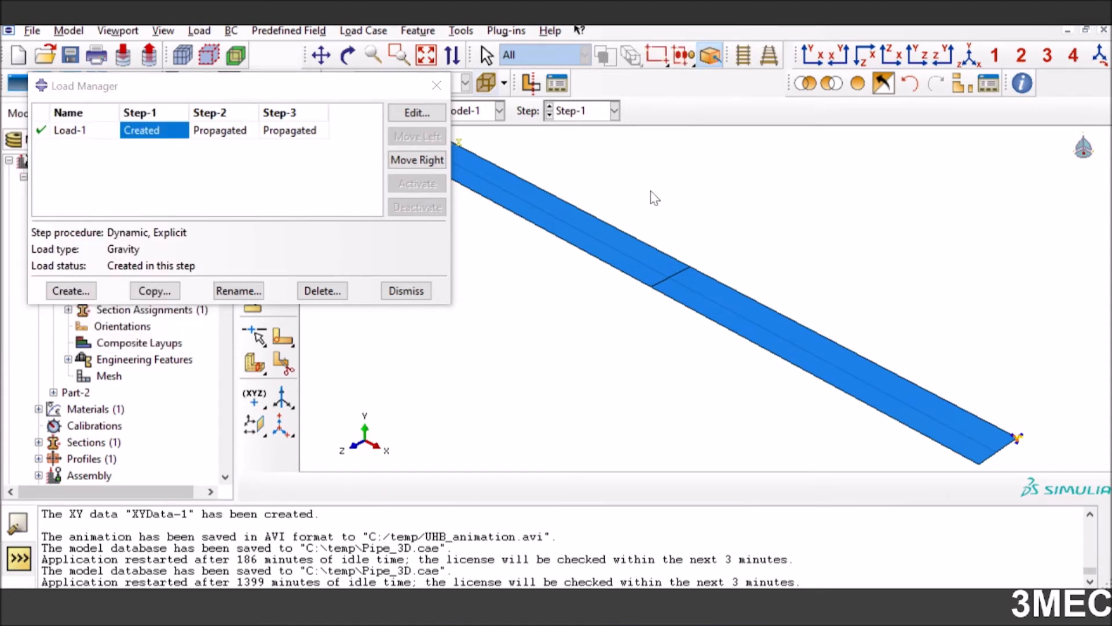
click(407, 291)
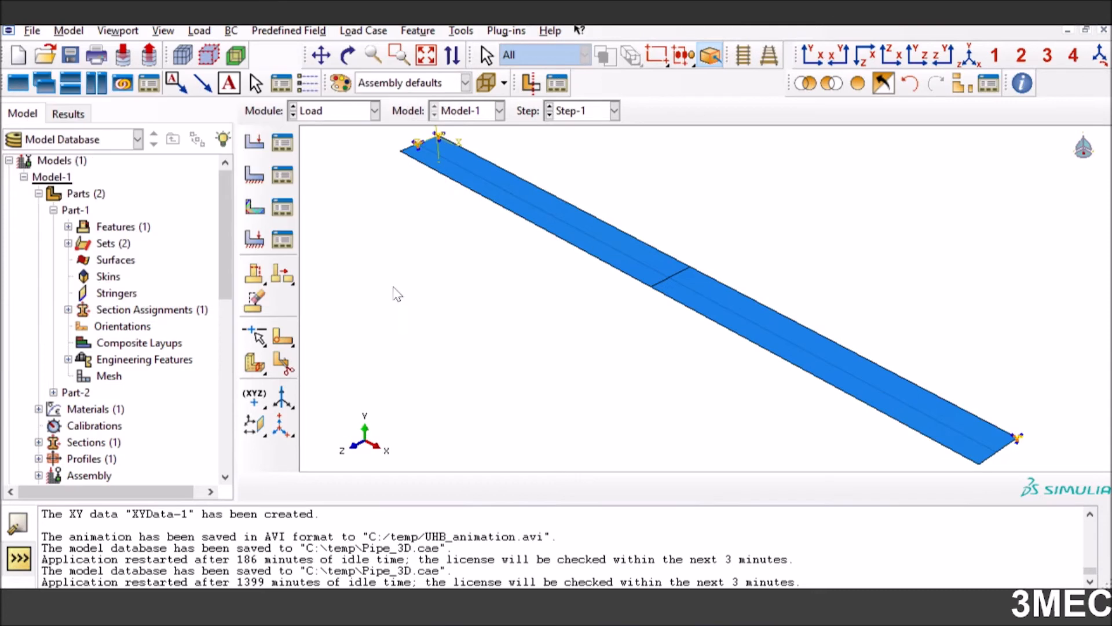
Review the displacement and rotation constraints of BC-2 in Step-1 through the Boundary Condition Manager
click(282, 175)
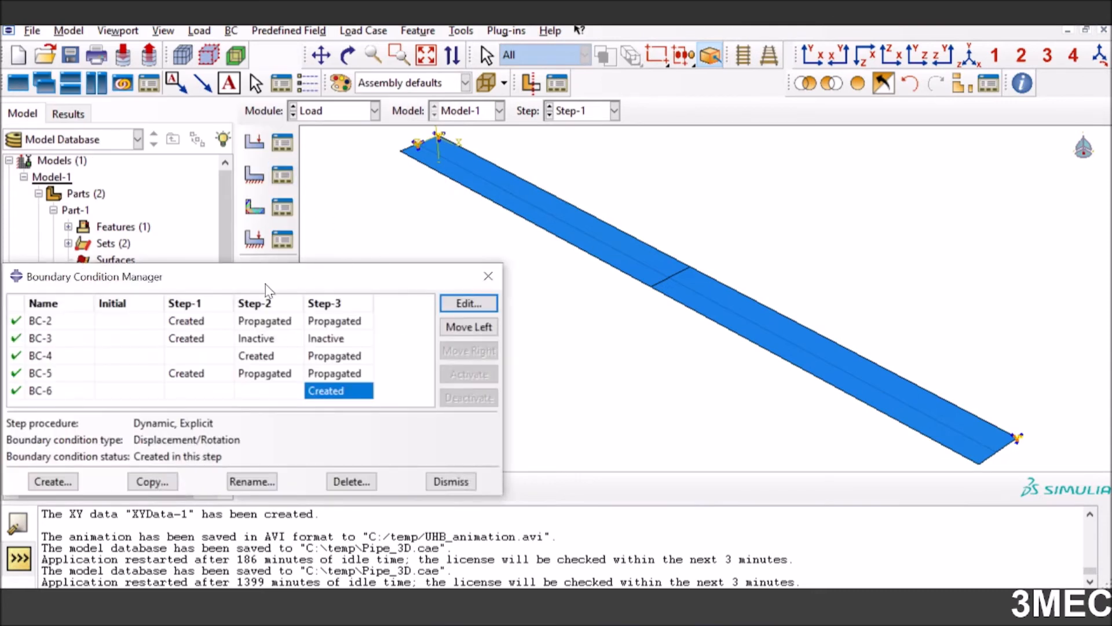
click(187, 322)
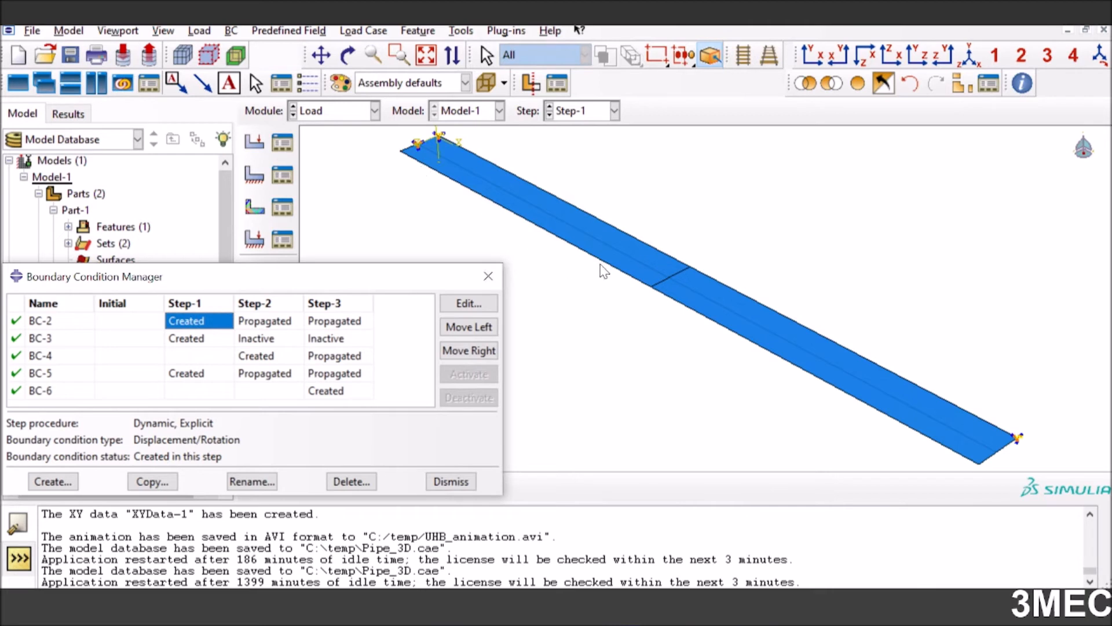
click(470, 304)
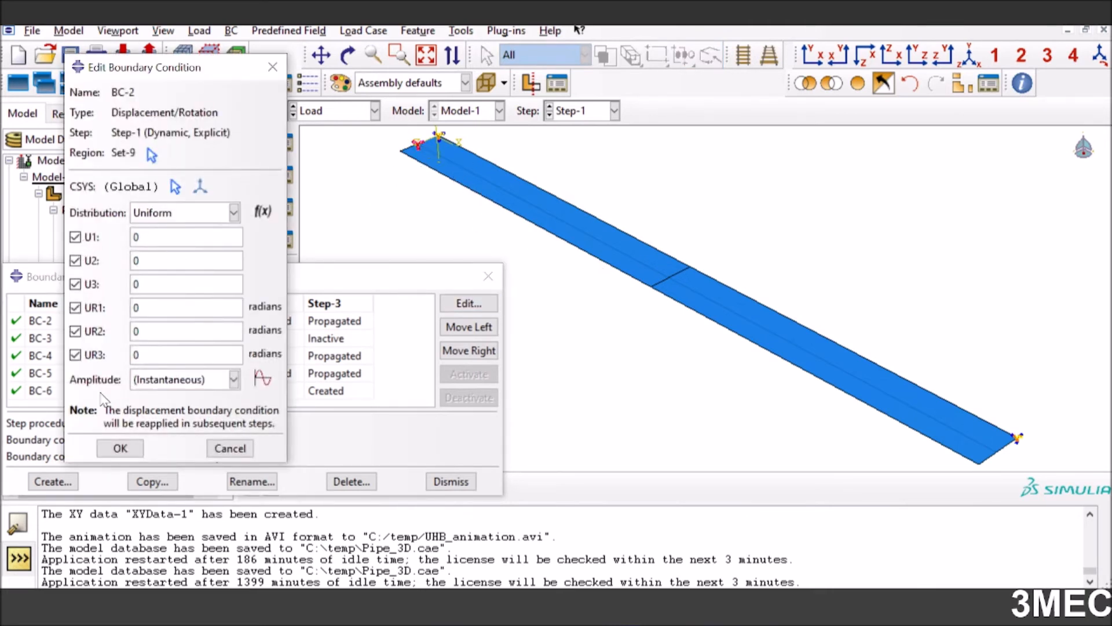
click(120, 448)
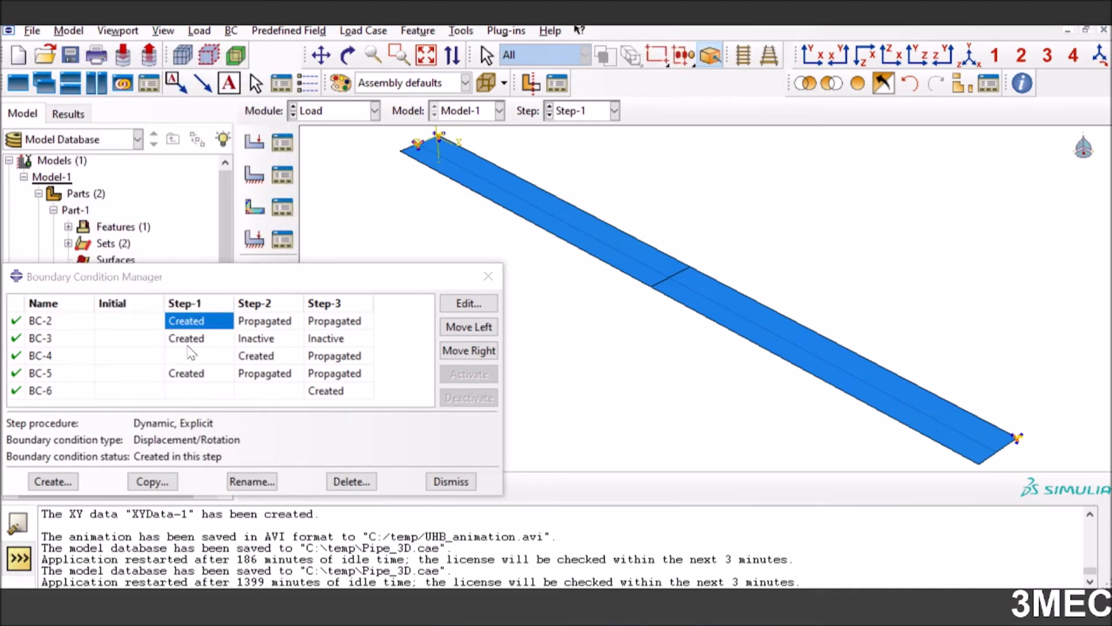
Review the regions and displacement and rotation constraints of BC-5 and BC-2 in Step-1
click(187, 372)
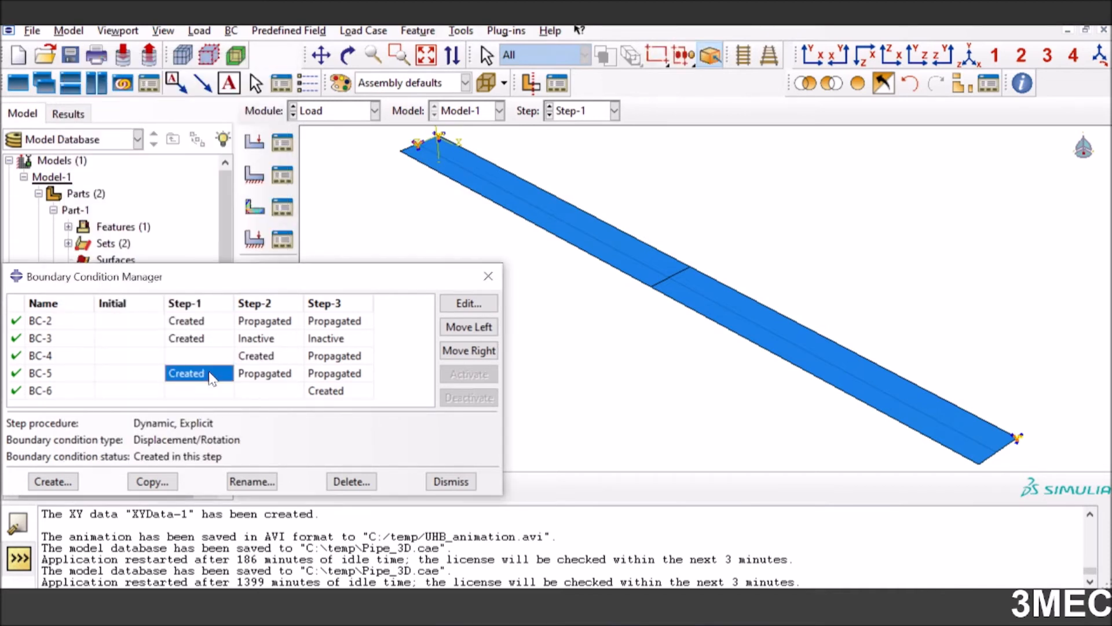
click(469, 303)
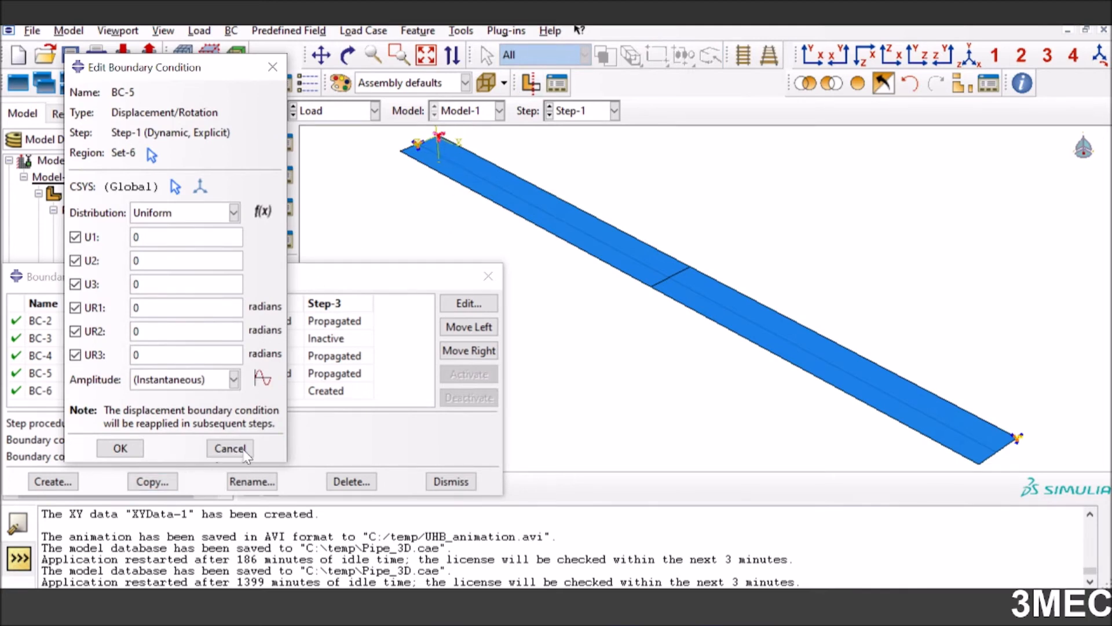
key(Escape)
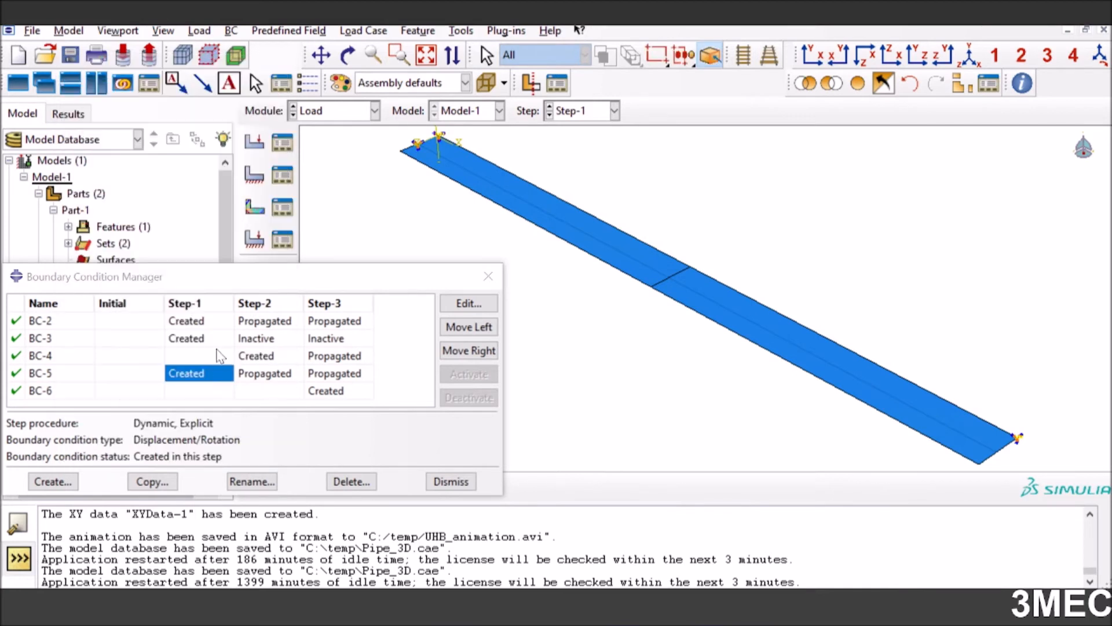
click(200, 321)
click(467, 304)
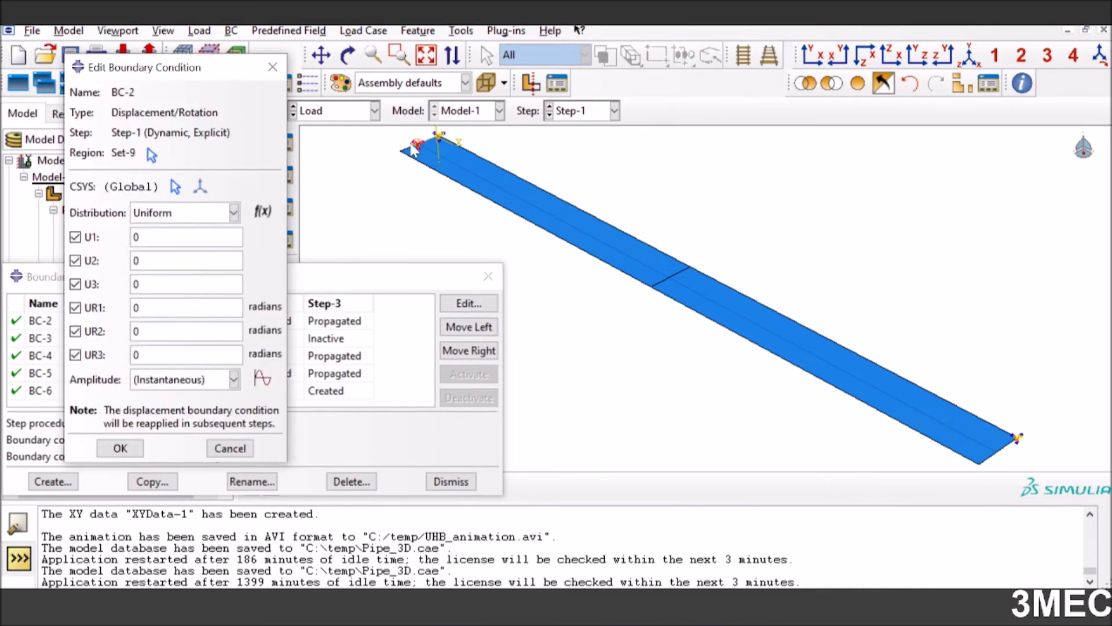
click(230, 448)
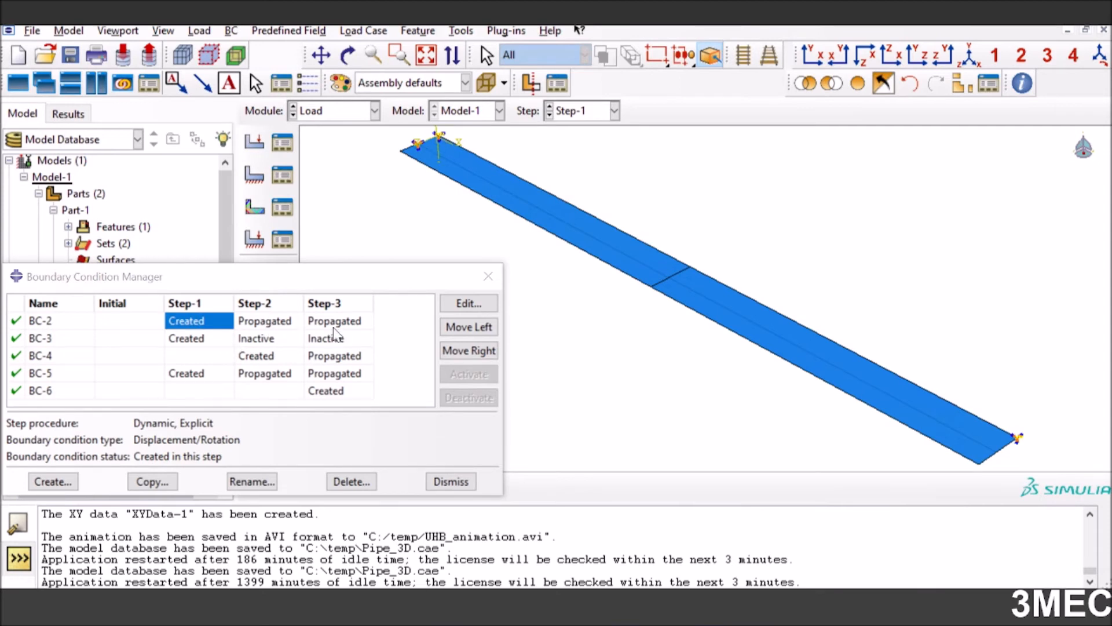
Review the region and constraints of BC-3 in Step-1 and examine its status in Step-2
click(190, 340)
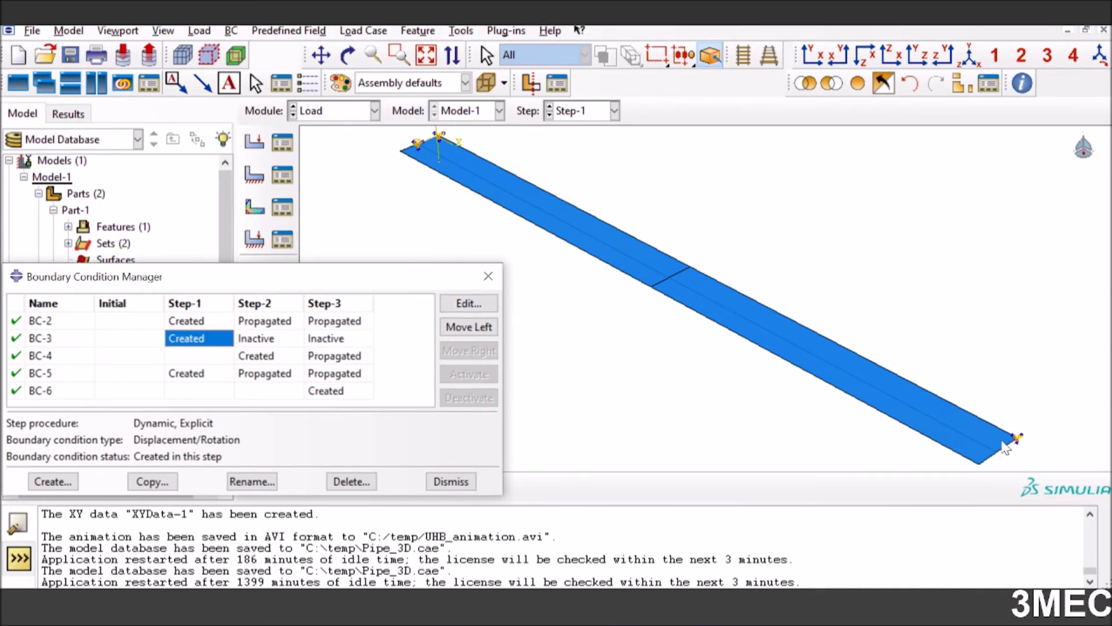
click(468, 304)
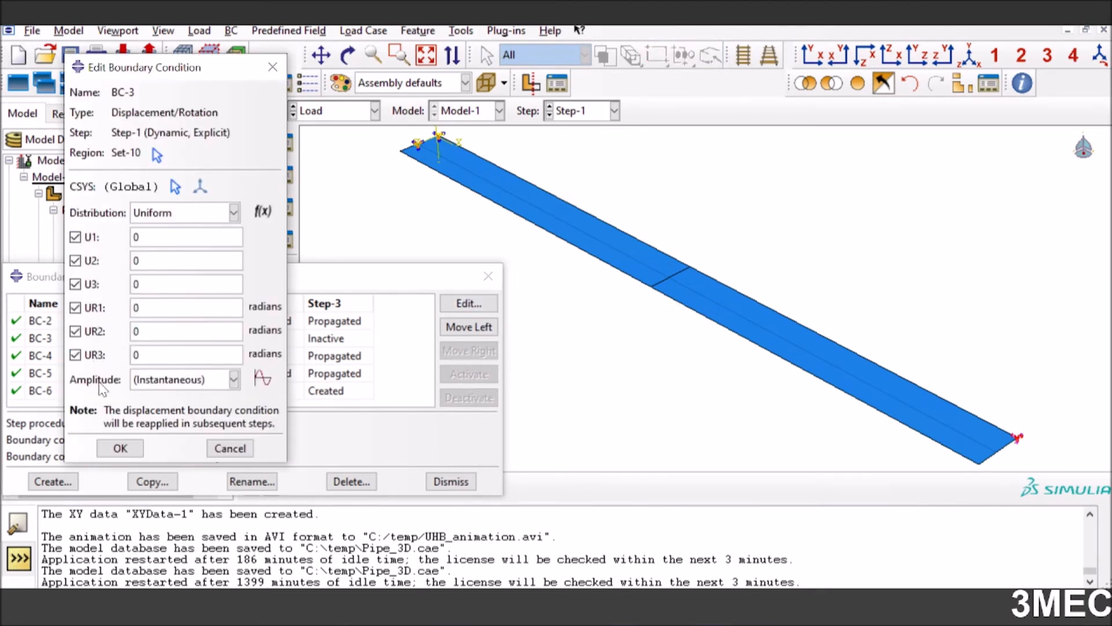
click(119, 449)
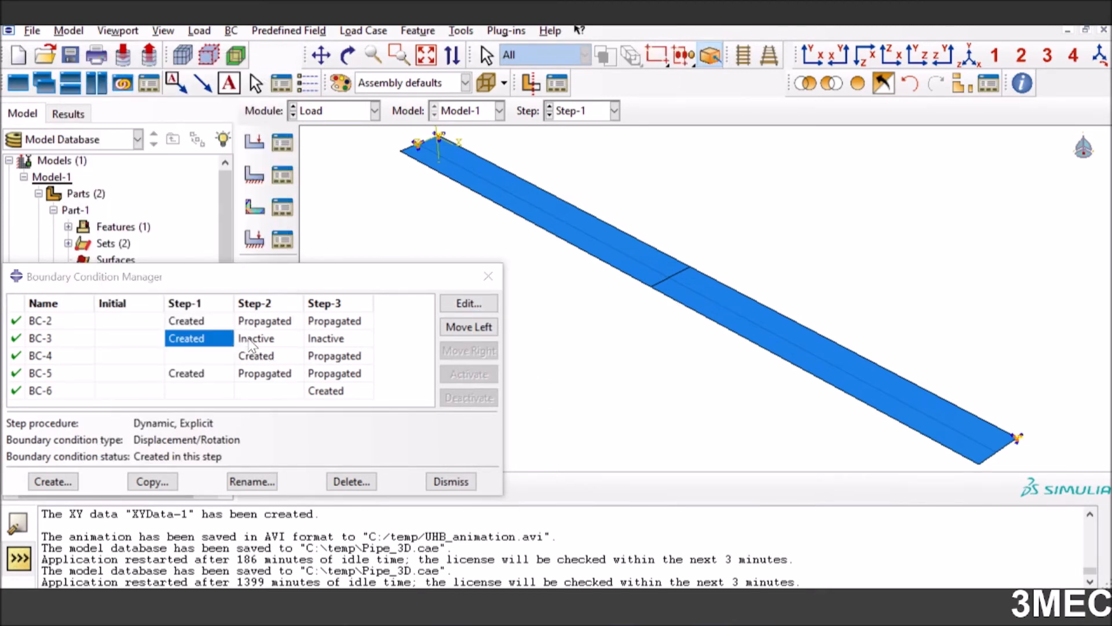
click(255, 339)
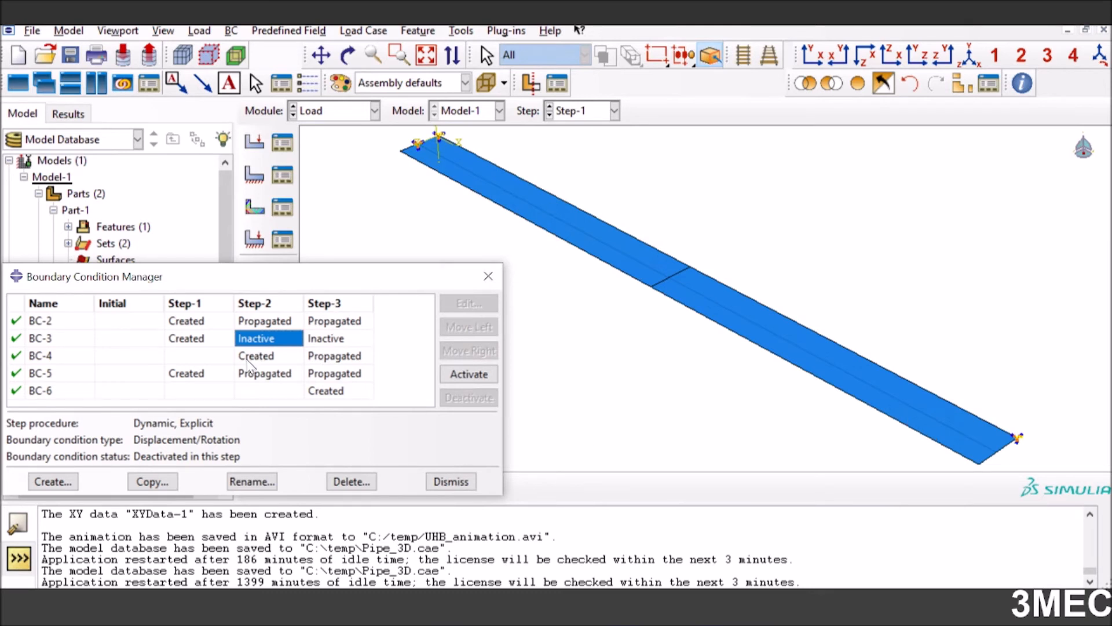
Review the region, displacement values and amplitude of BC-4 in Step-2
click(248, 356)
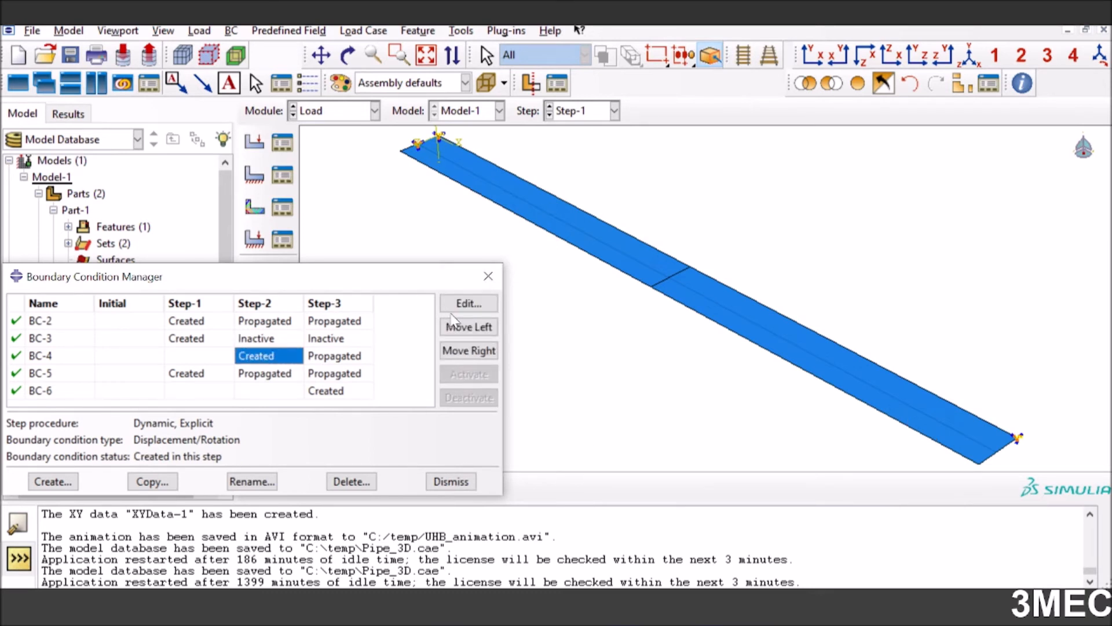
click(466, 303)
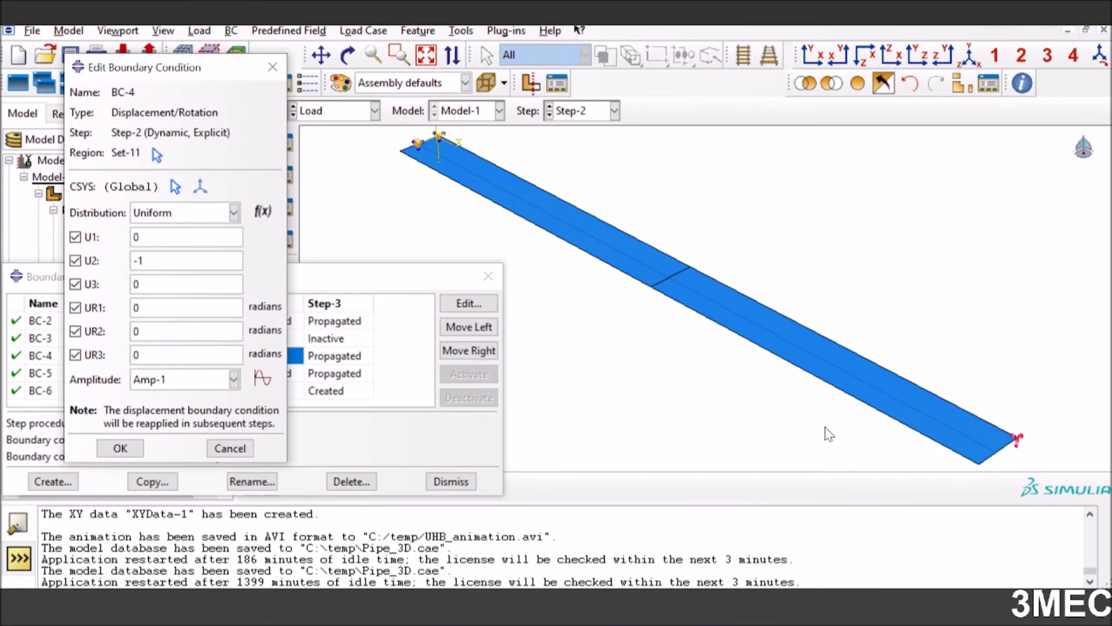
click(134, 446)
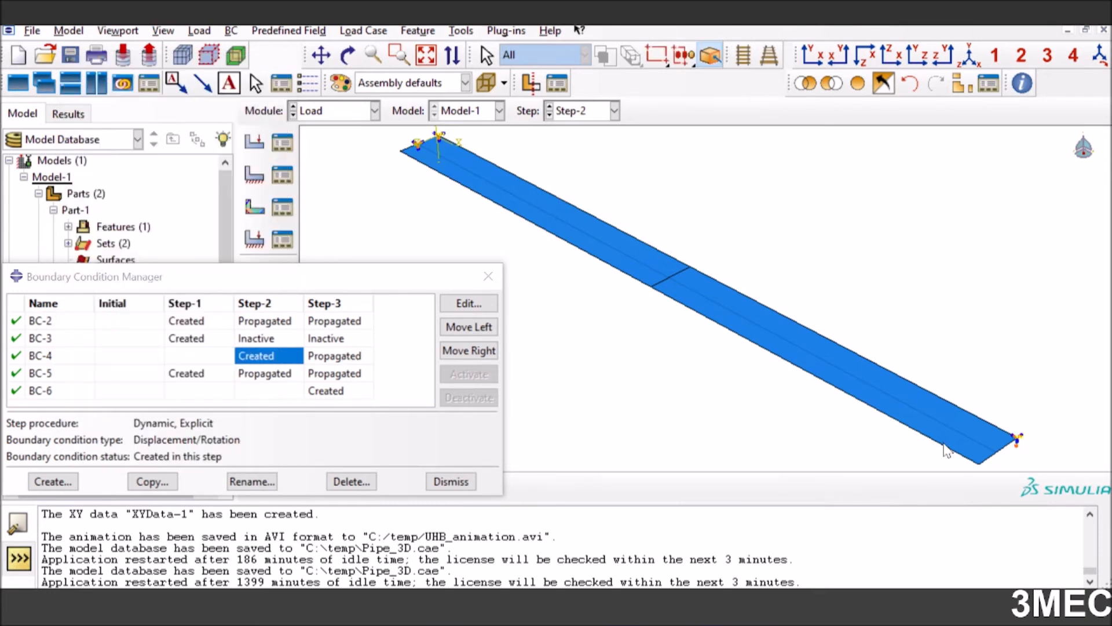
Review the region and constraints of BC-6 in Step-3 and close the Boundary Condition Manager
click(321, 392)
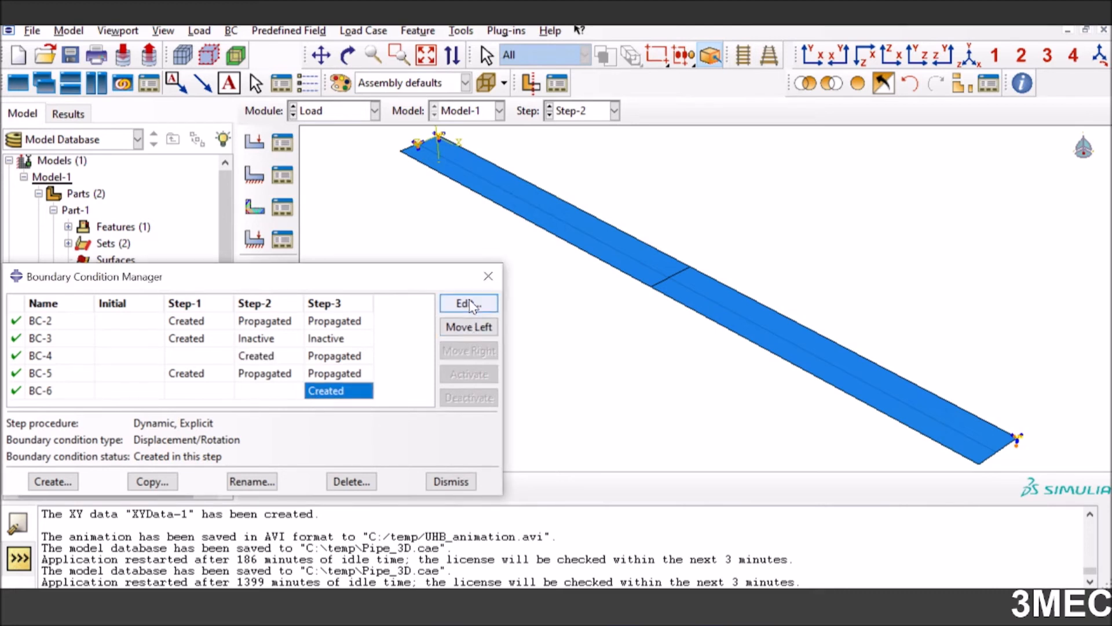
click(470, 304)
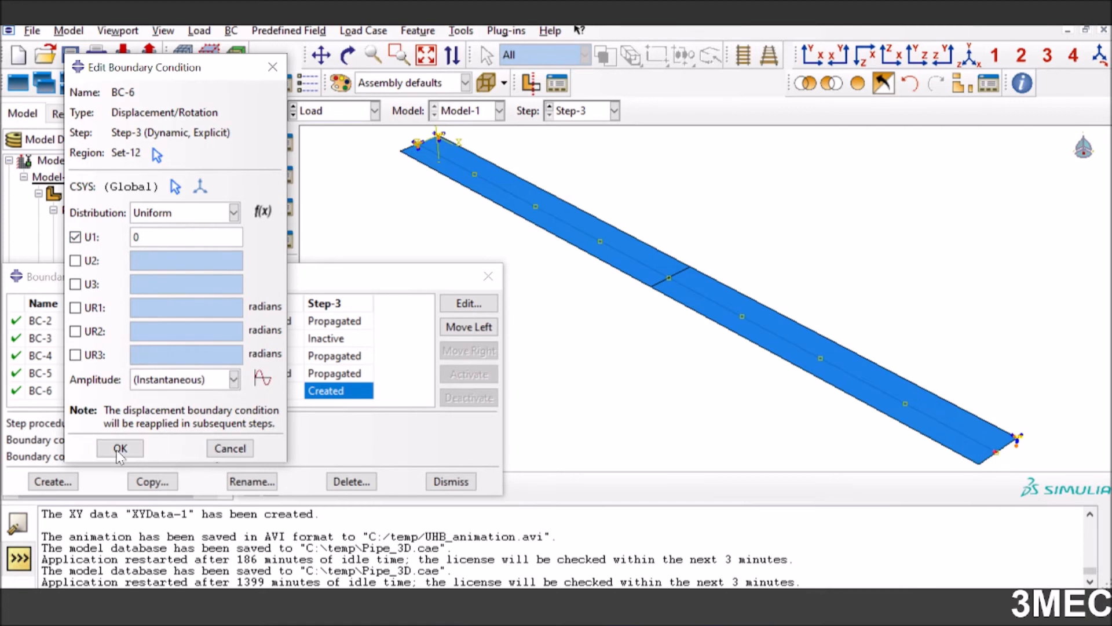
click(121, 450)
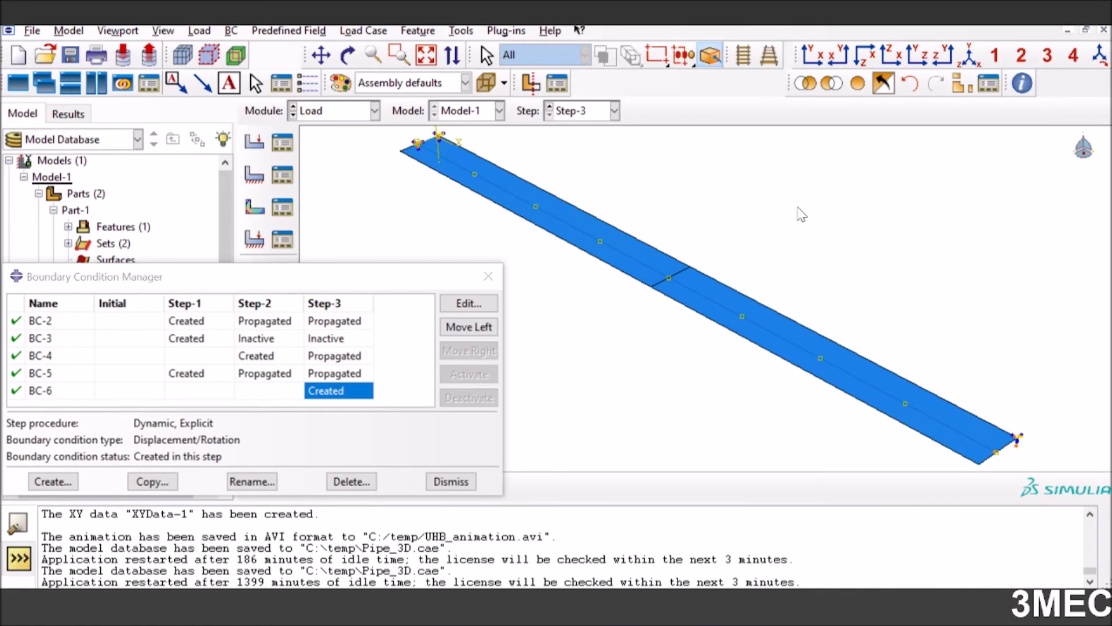
click(457, 488)
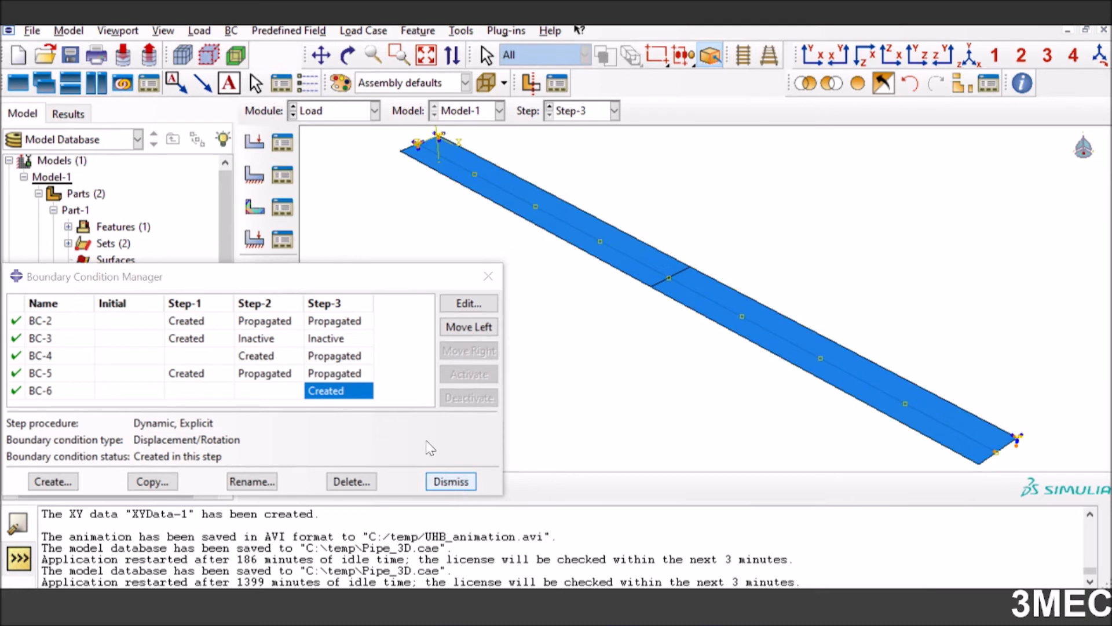
Review the region, magnitude and amplitude of the Step-3 temperature field in the Predefined Field Manager
click(282, 207)
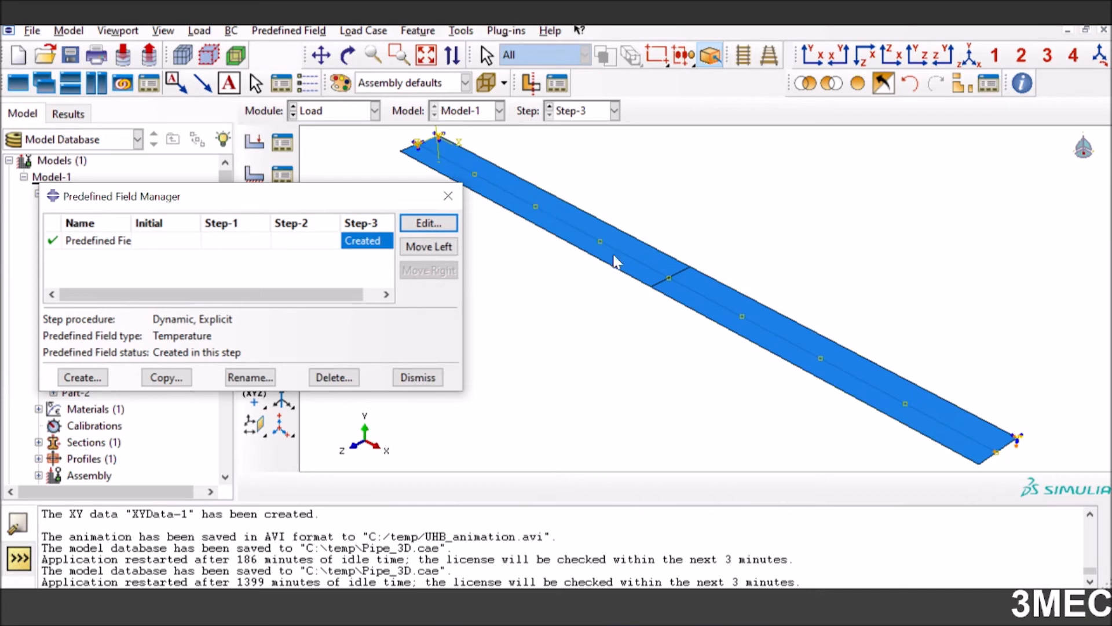
click(420, 226)
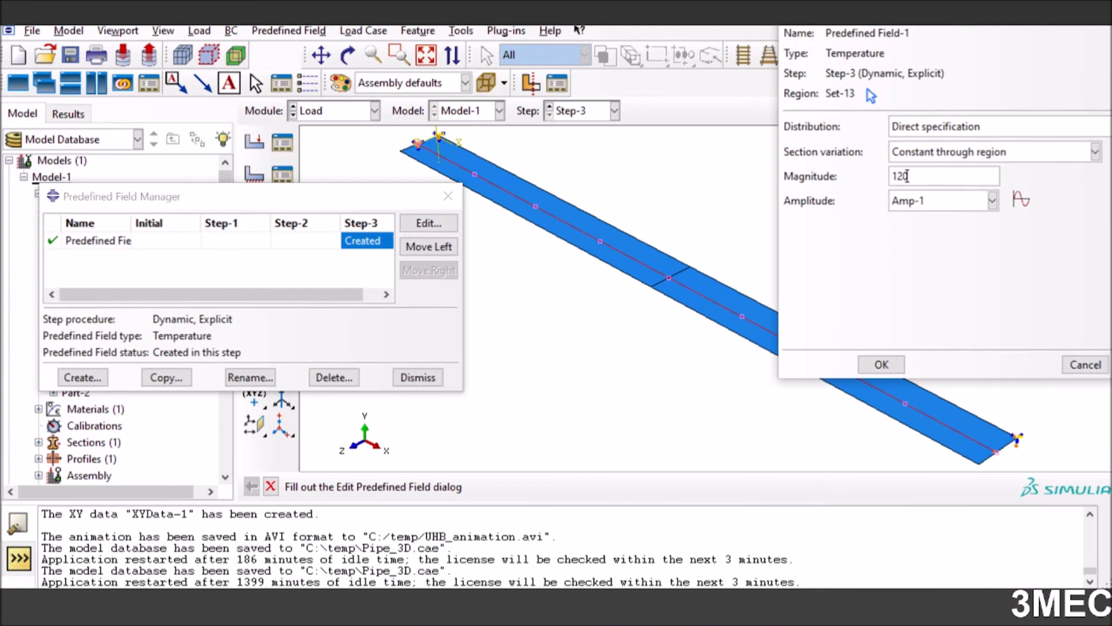
double_click(907, 176)
Start a Tabular amplitude named Amp-2 with time and amplitude pairs 0, 0 and 1, 1, and cancel its creation
click(1021, 200)
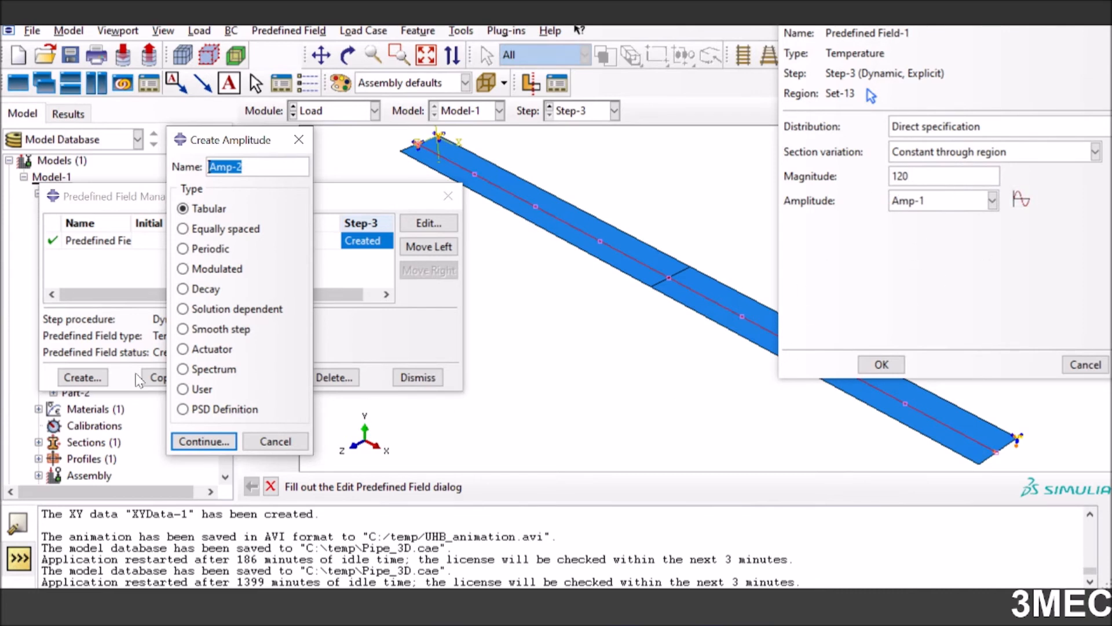
click(202, 442)
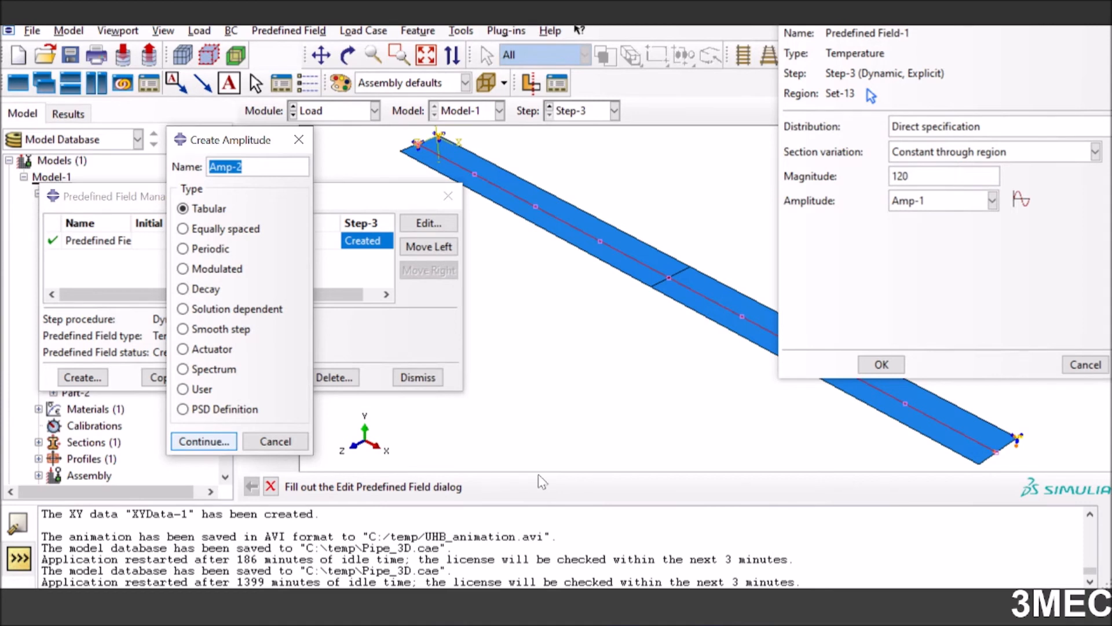
click(476, 247)
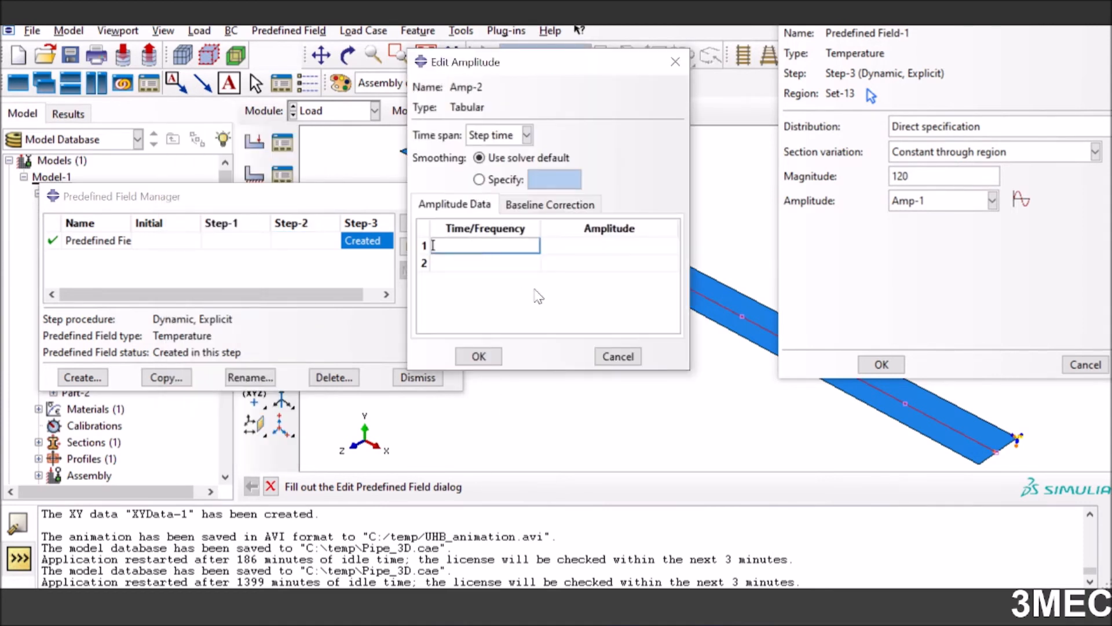
text(0)
key(Tab)
text(0)
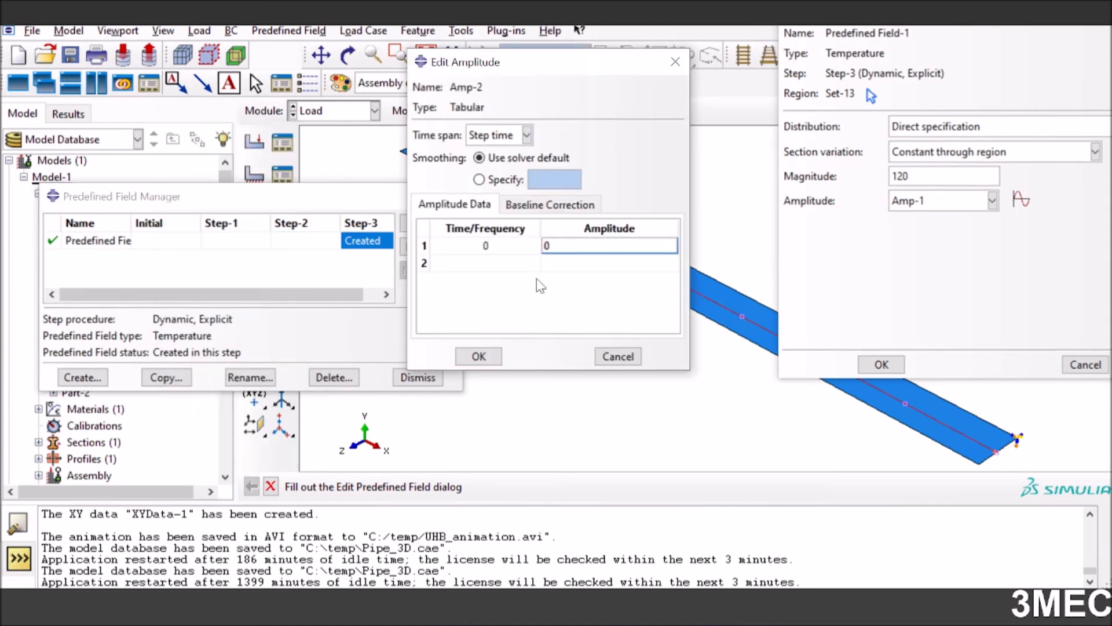
key(Tab)
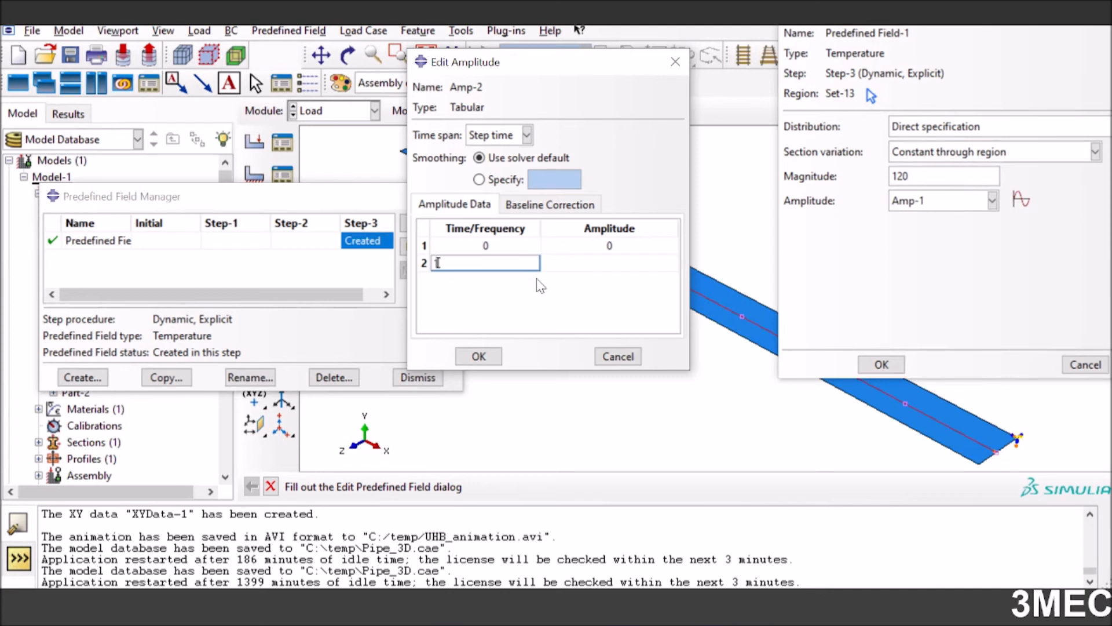
text(1)
key(Tab)
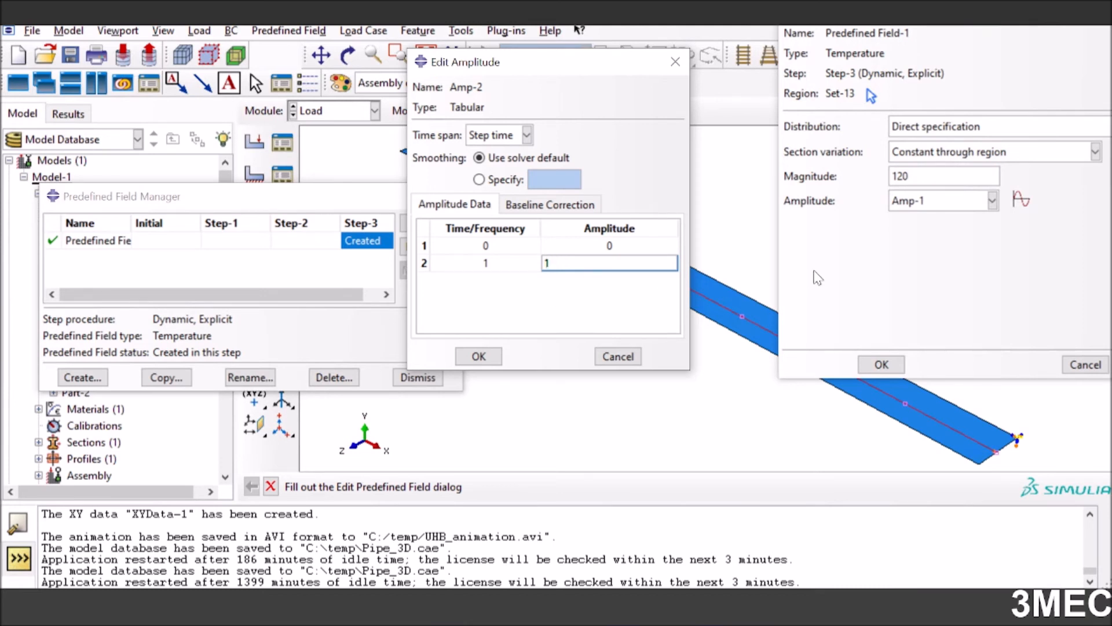
key(Return)
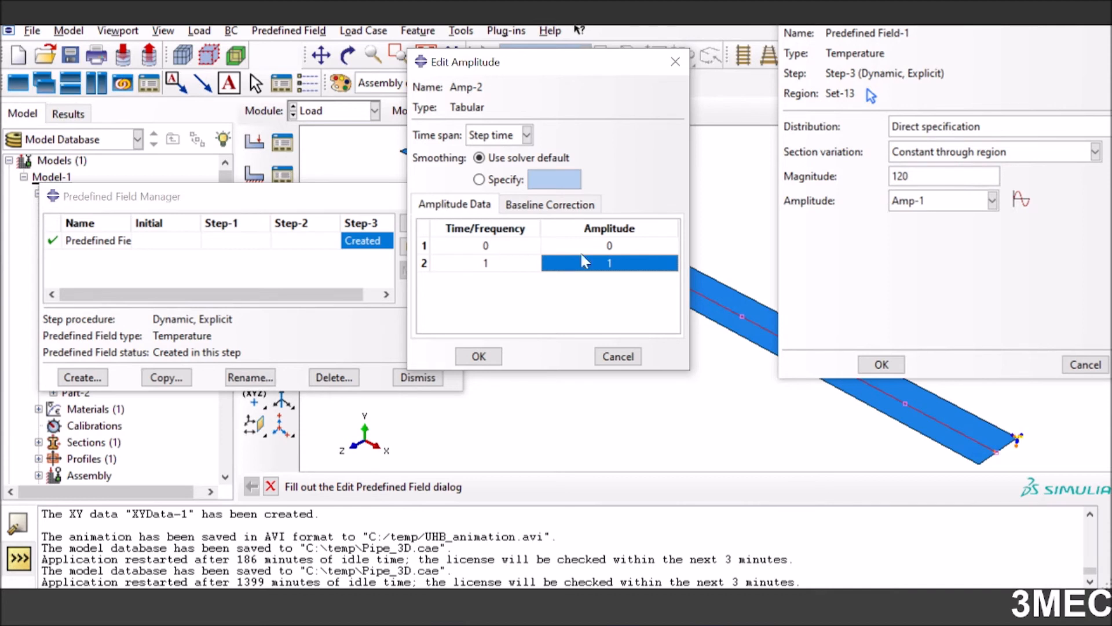
click(615, 356)
click(547, 241)
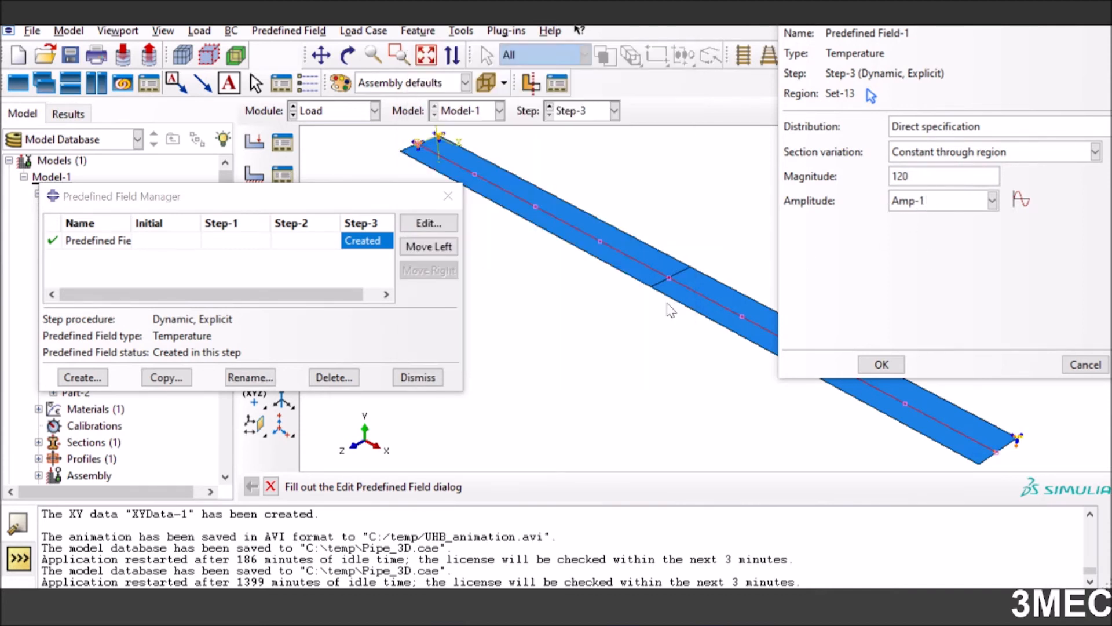
Accept the temperature field settings, close the Predefined Field Manager and switch to the Mesh module
click(881, 364)
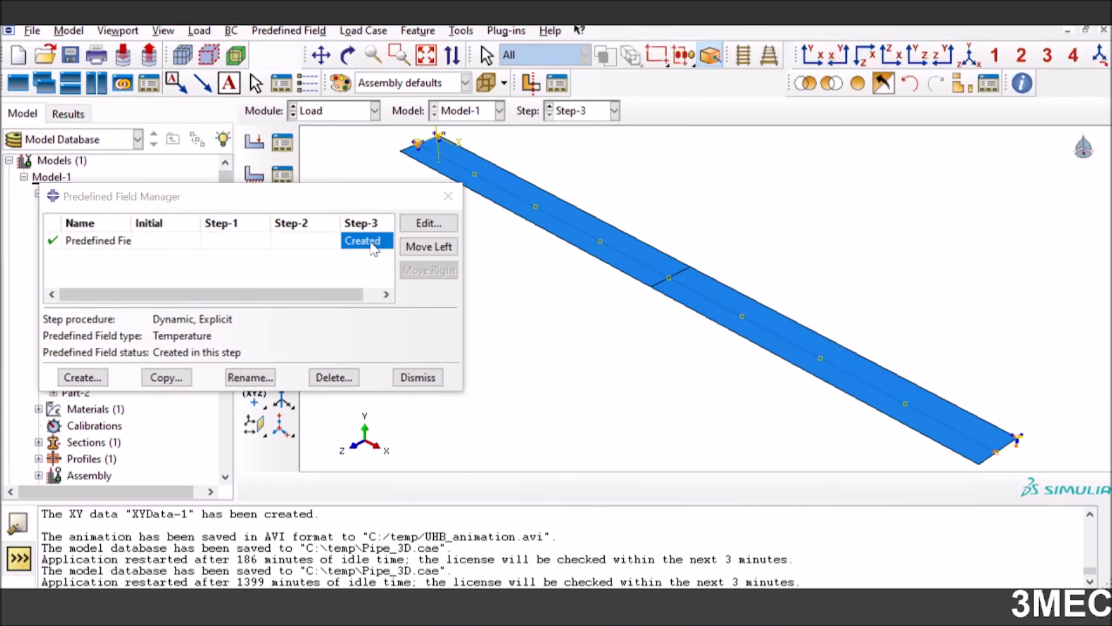
click(418, 378)
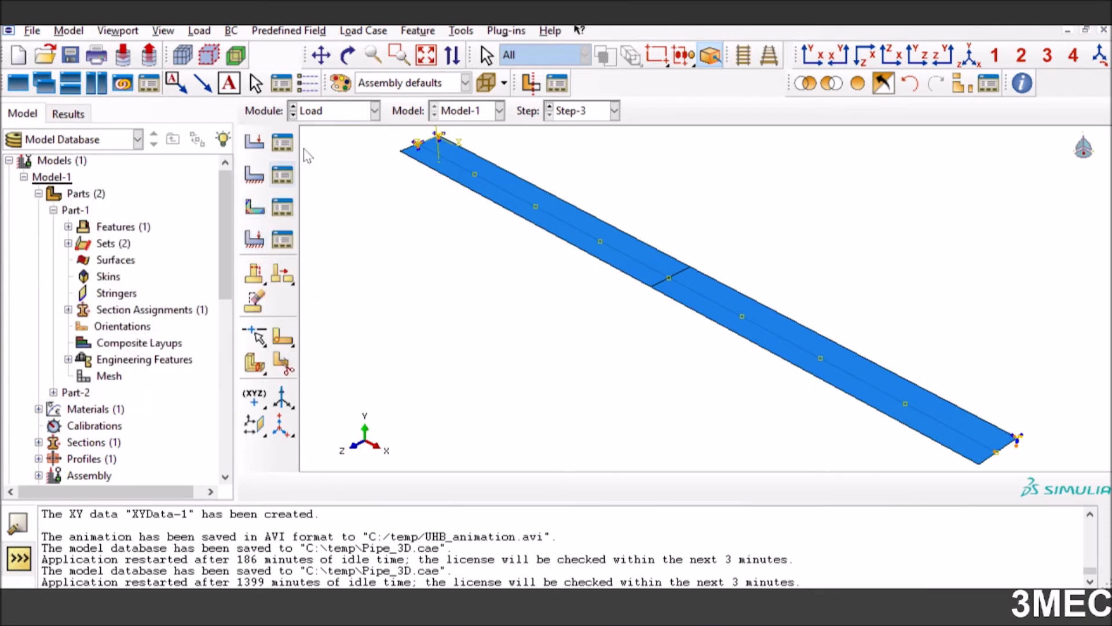
click(346, 114)
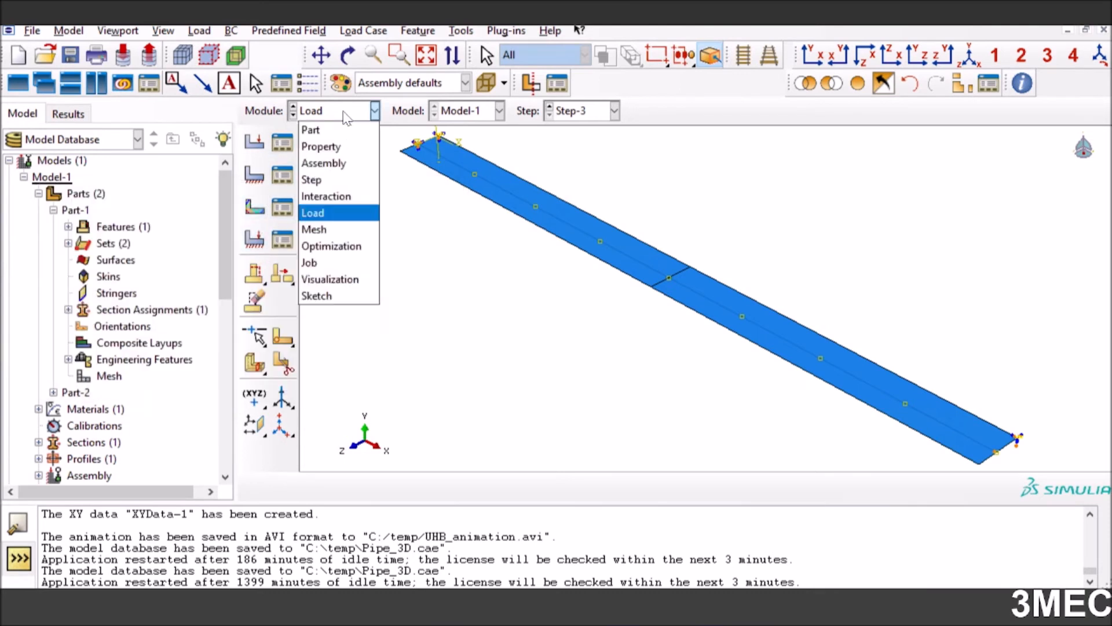
click(331, 230)
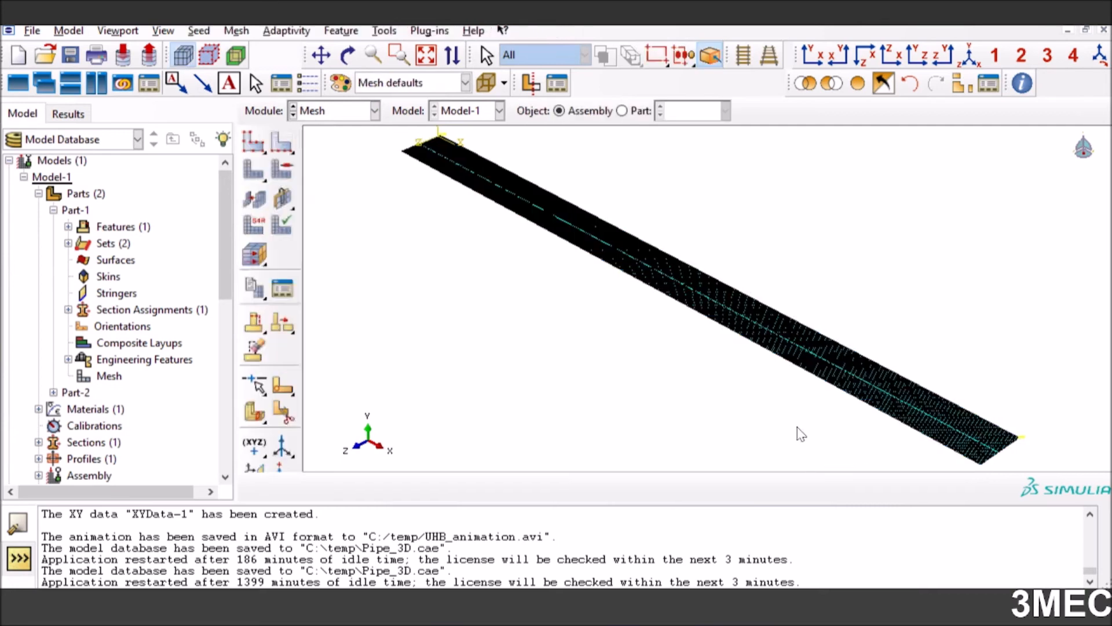
Display the mesh of Part-2 and review its global seed size and Explicit element type
click(622, 110)
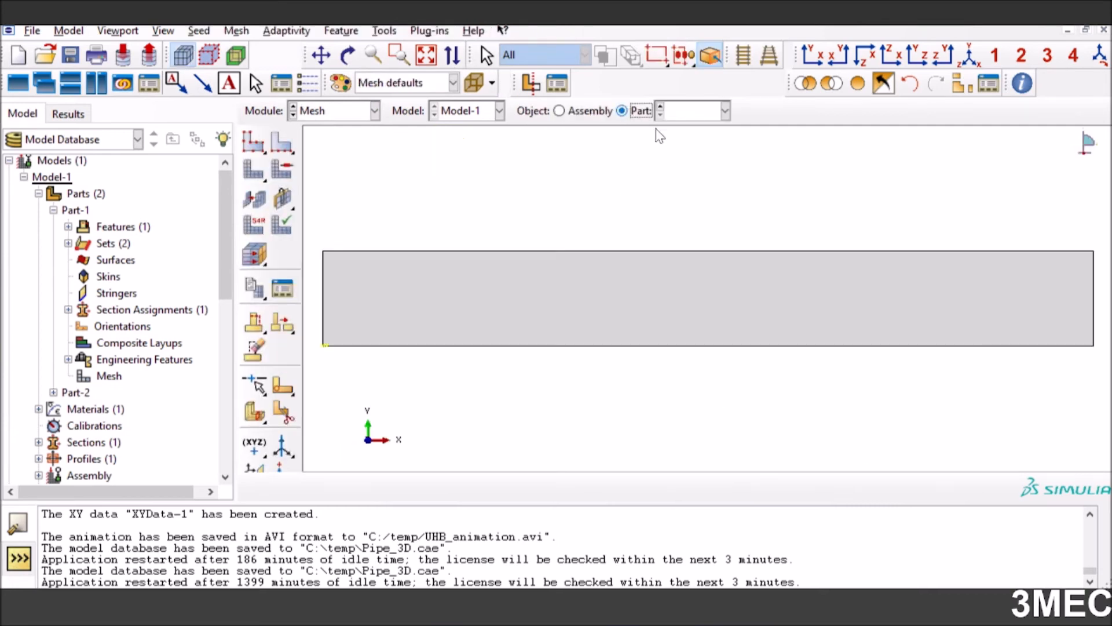
click(253, 141)
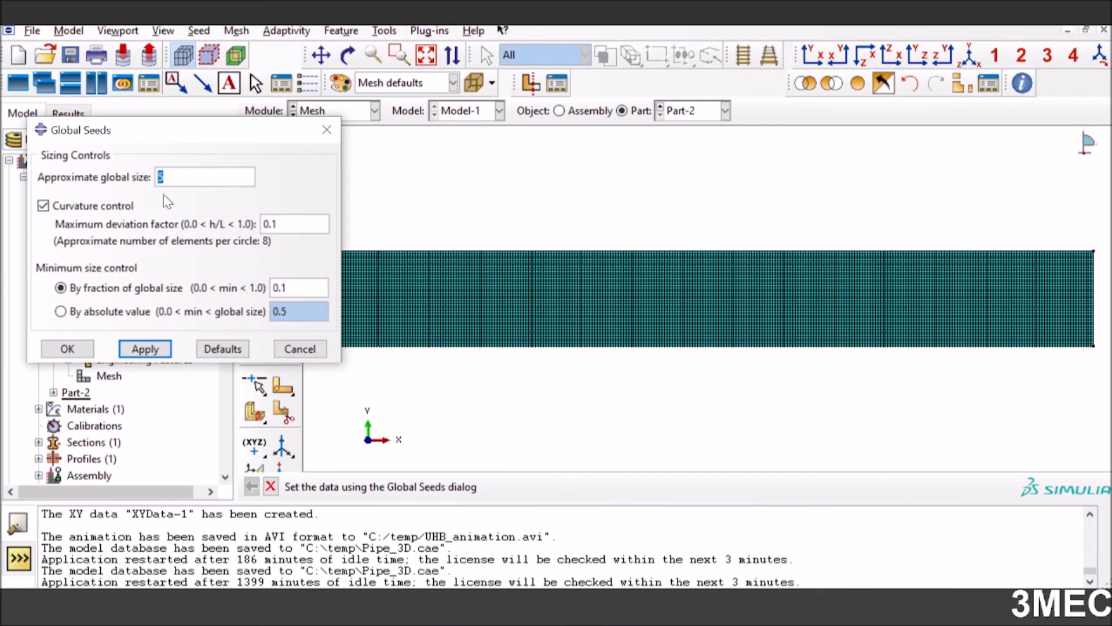
click(66, 349)
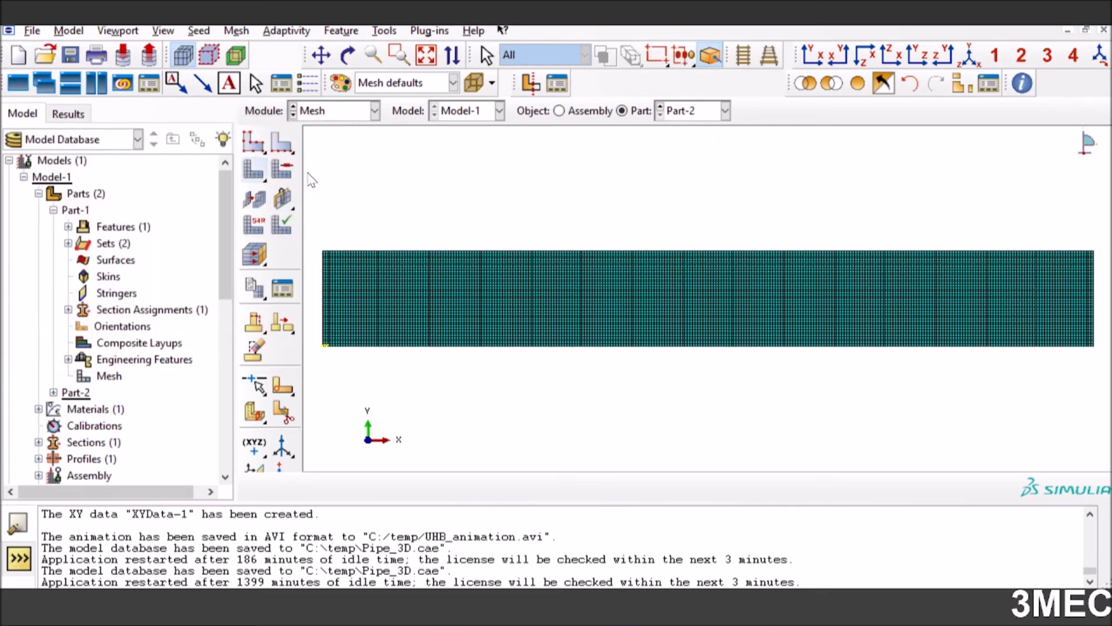
click(253, 226)
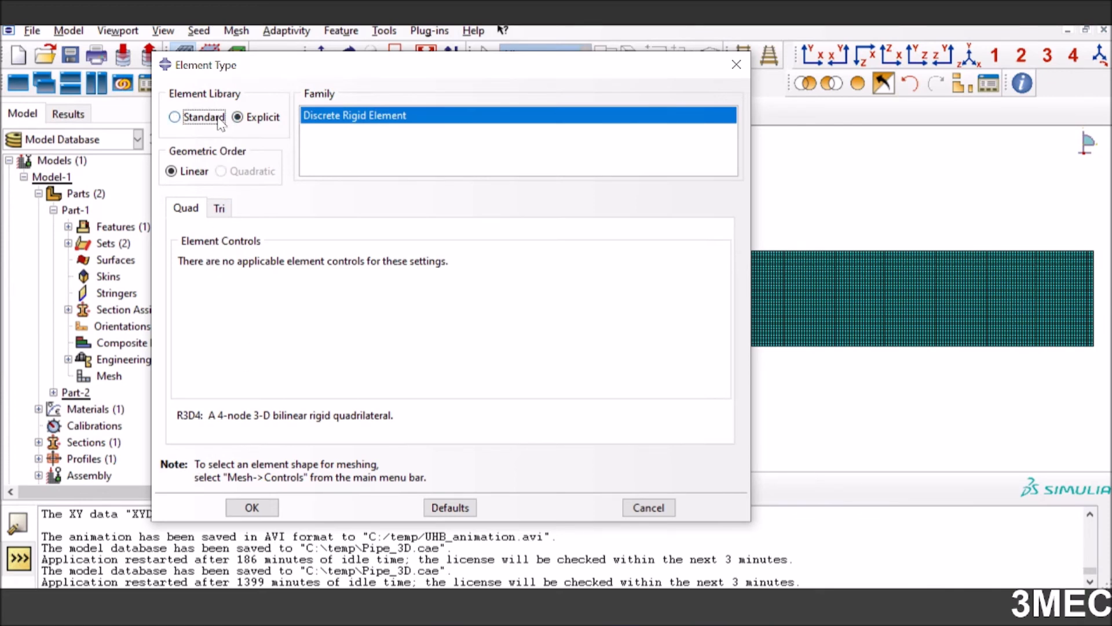
click(251, 507)
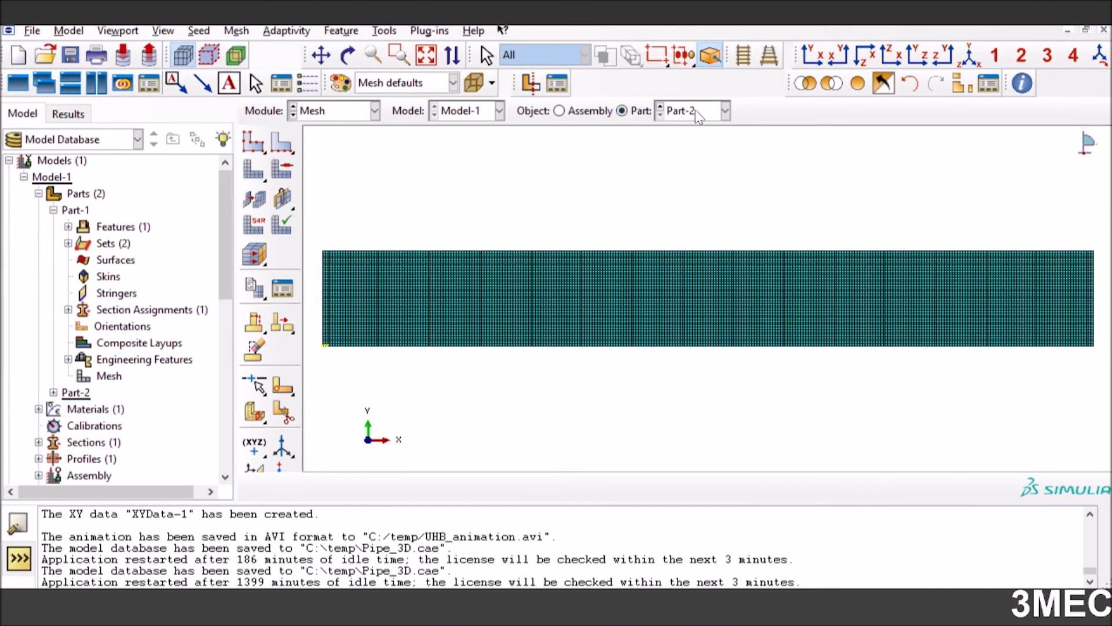
Switch the displayed mesh object to Part-1
click(696, 111)
click(684, 130)
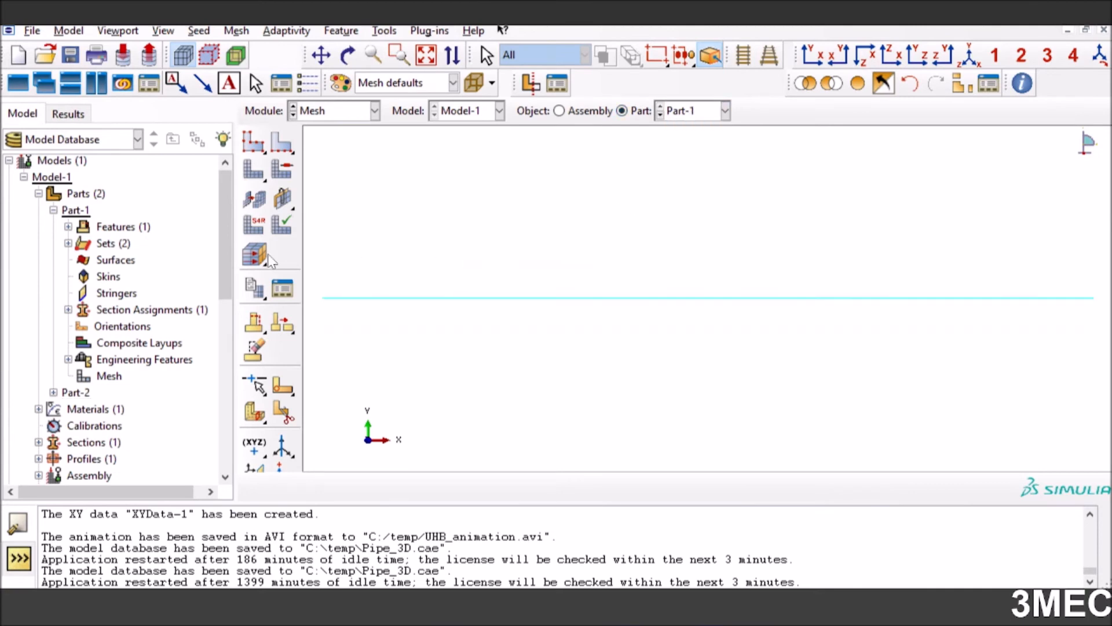
Review Part-1's global seed size and the Explicit Pipe element type assigned to its line, accepting both settings
click(255, 148)
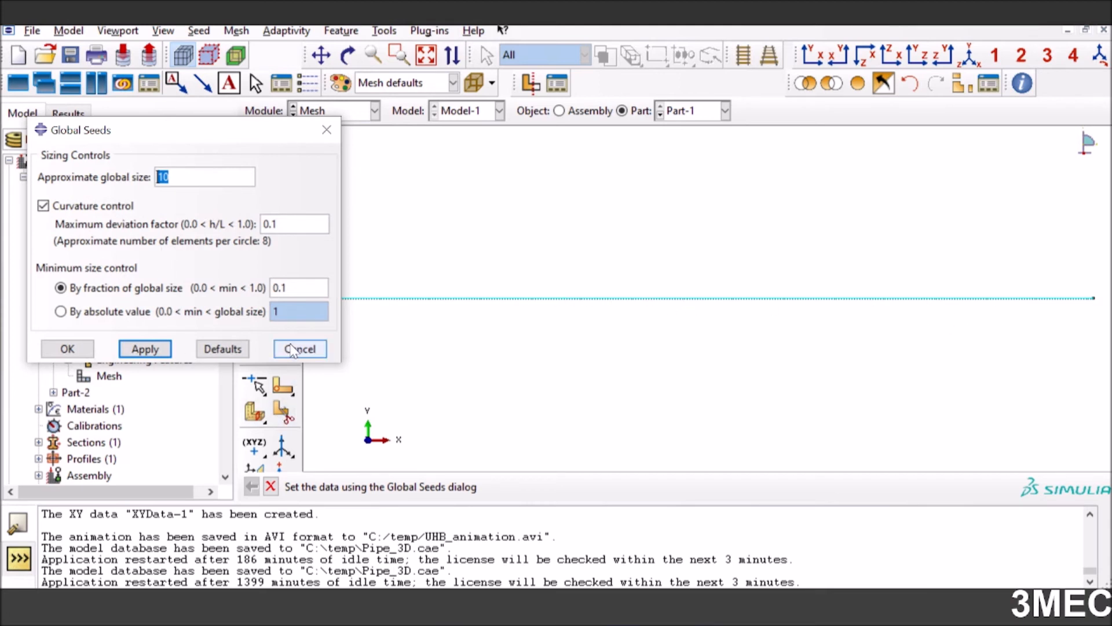
click(67, 349)
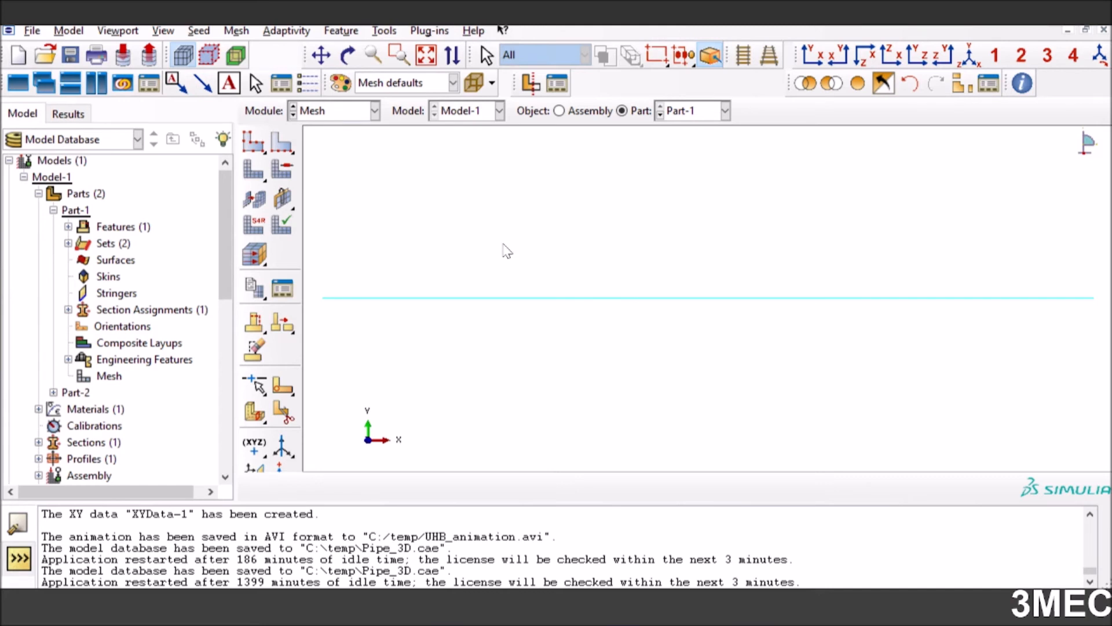
click(253, 223)
click(560, 296)
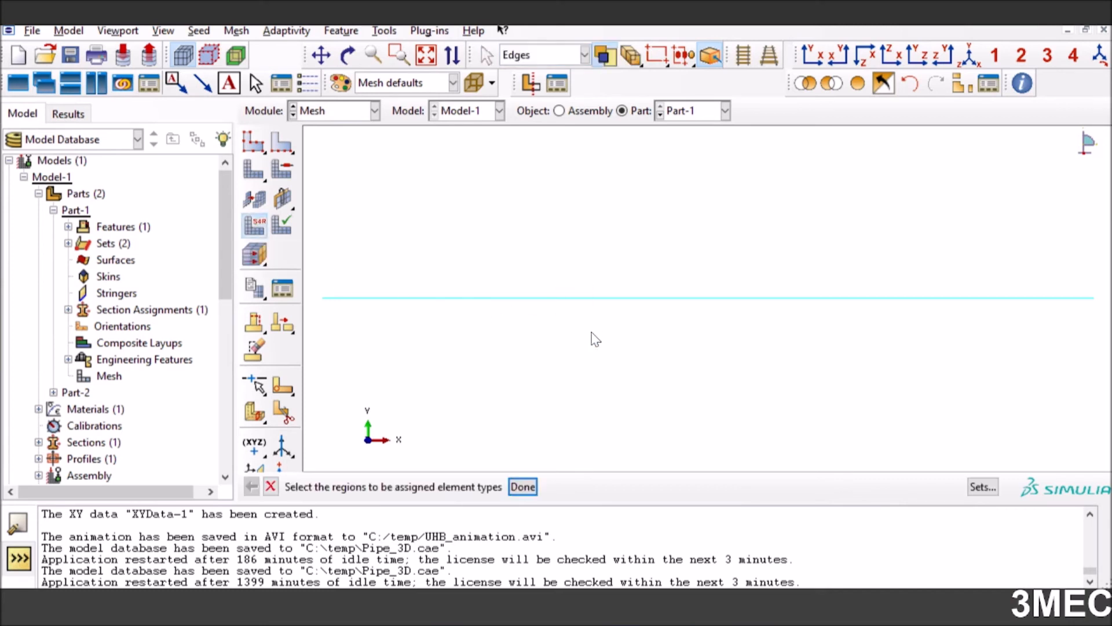
click(522, 487)
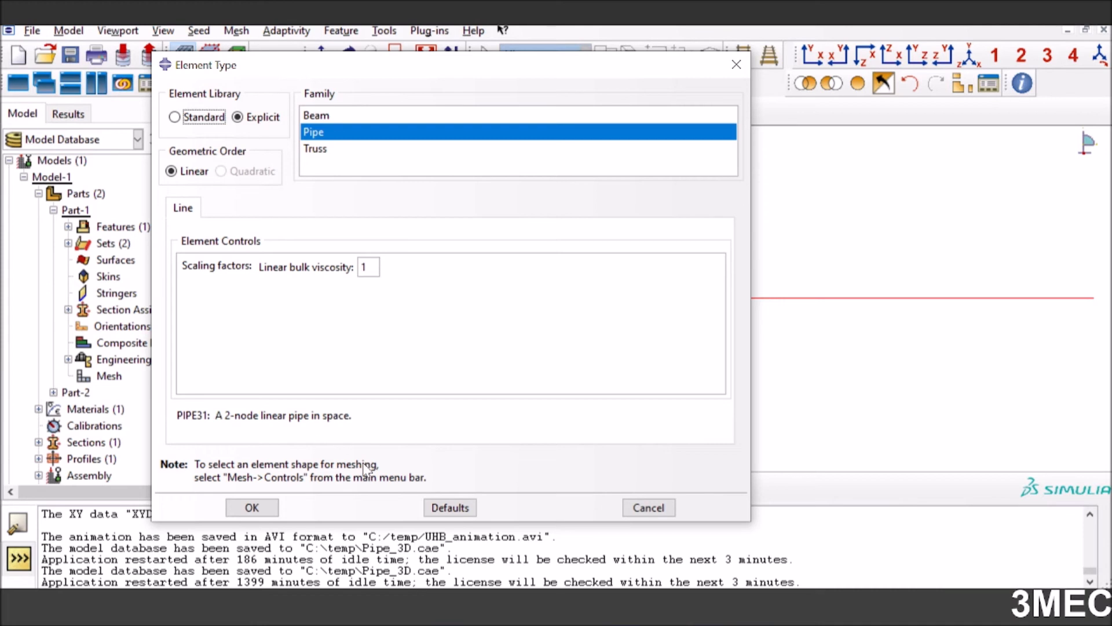
click(260, 508)
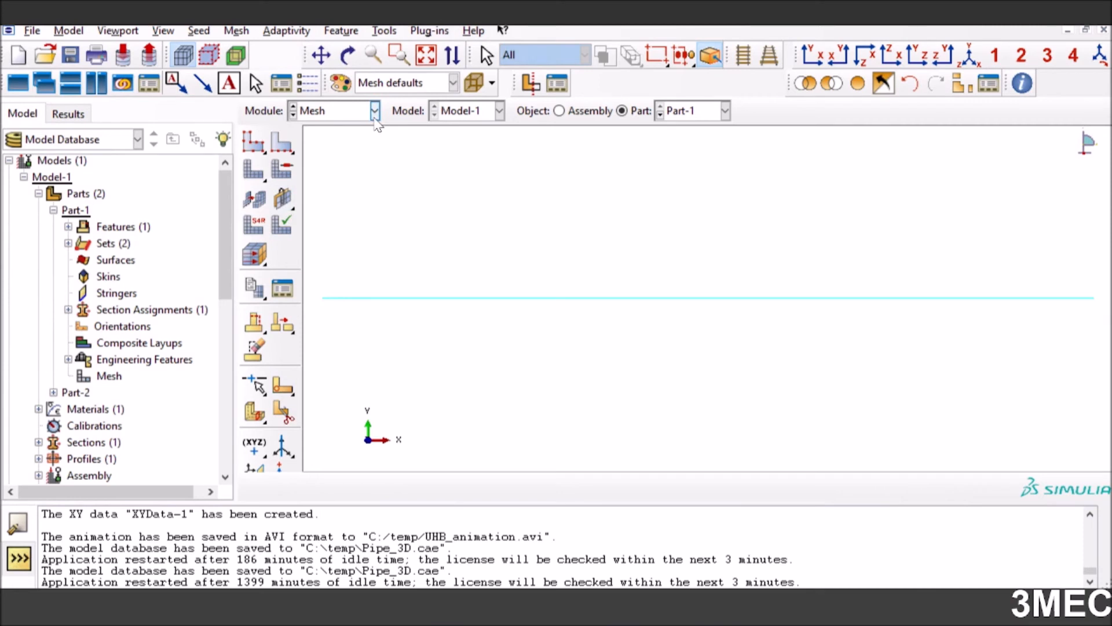
Display the mesh of the whole assembly and switch to the Job module
click(559, 112)
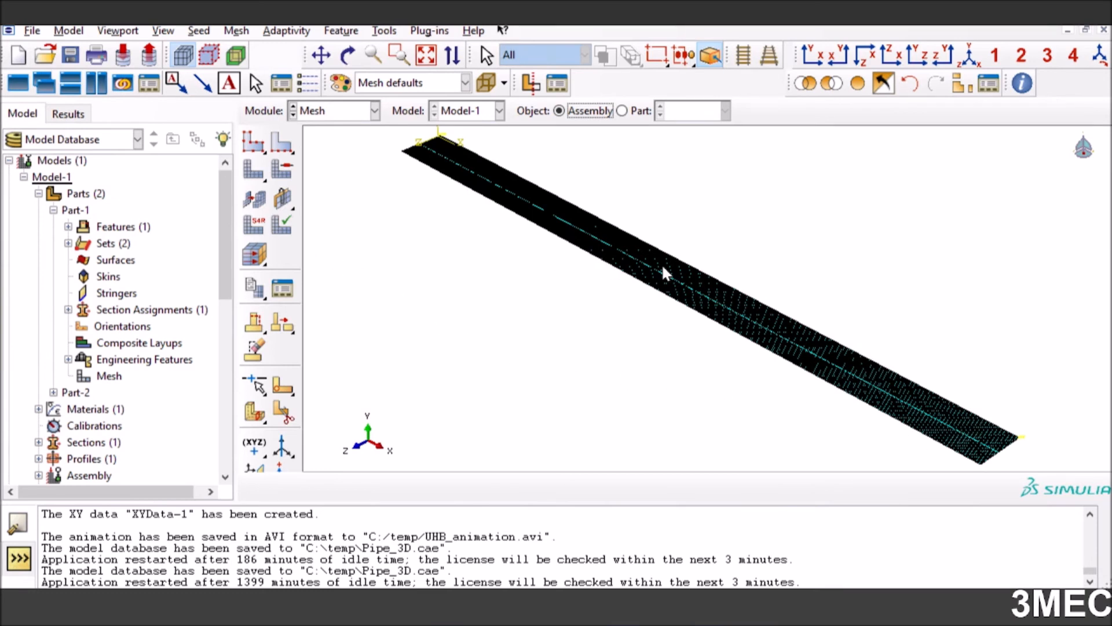
click(318, 113)
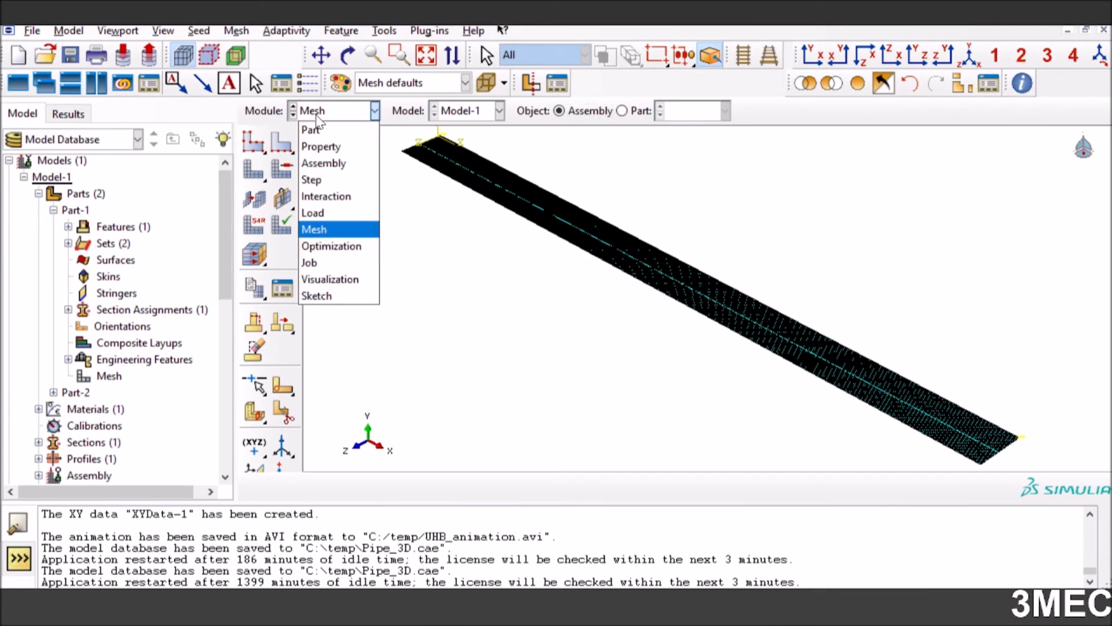
click(313, 262)
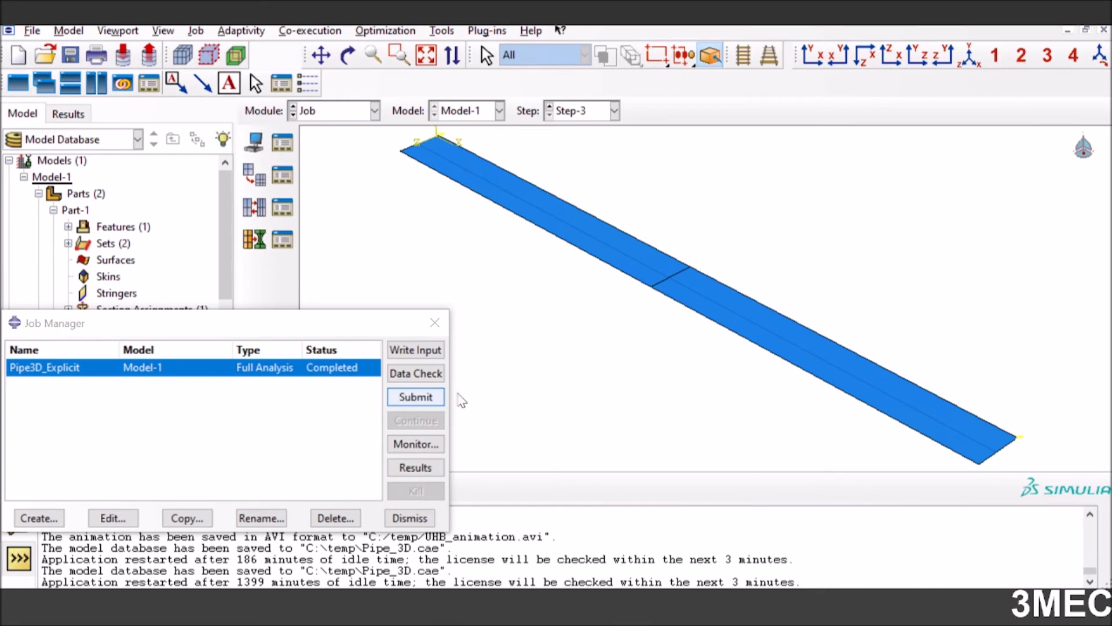
Submit the Pipe3D_Explicit job, allowing the existing job files to be overwritten, and monitor its run
click(400, 396)
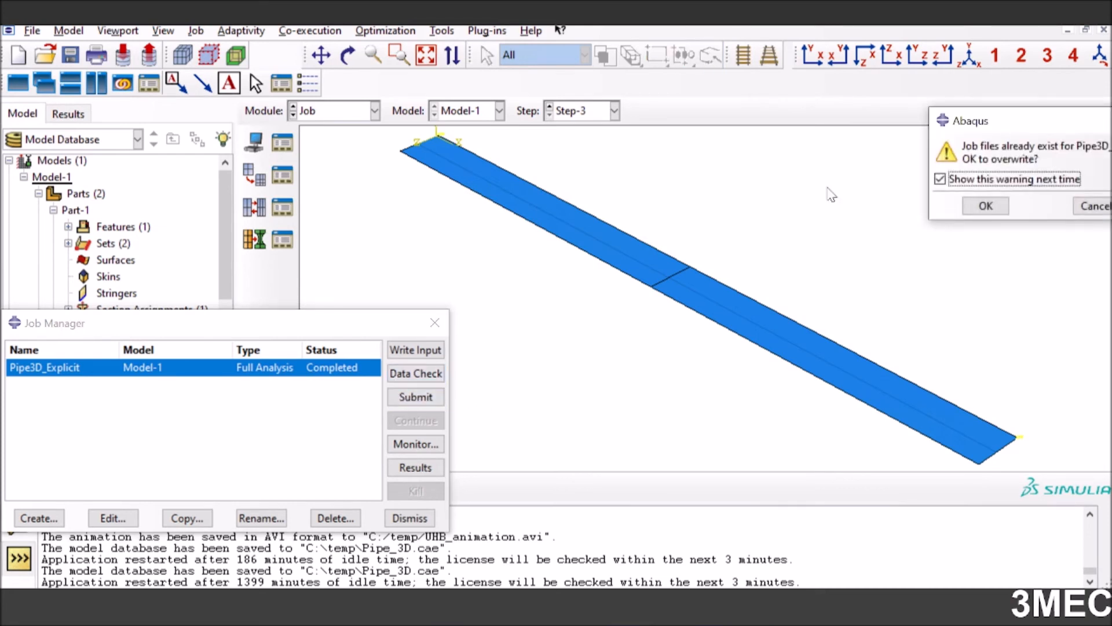
click(974, 215)
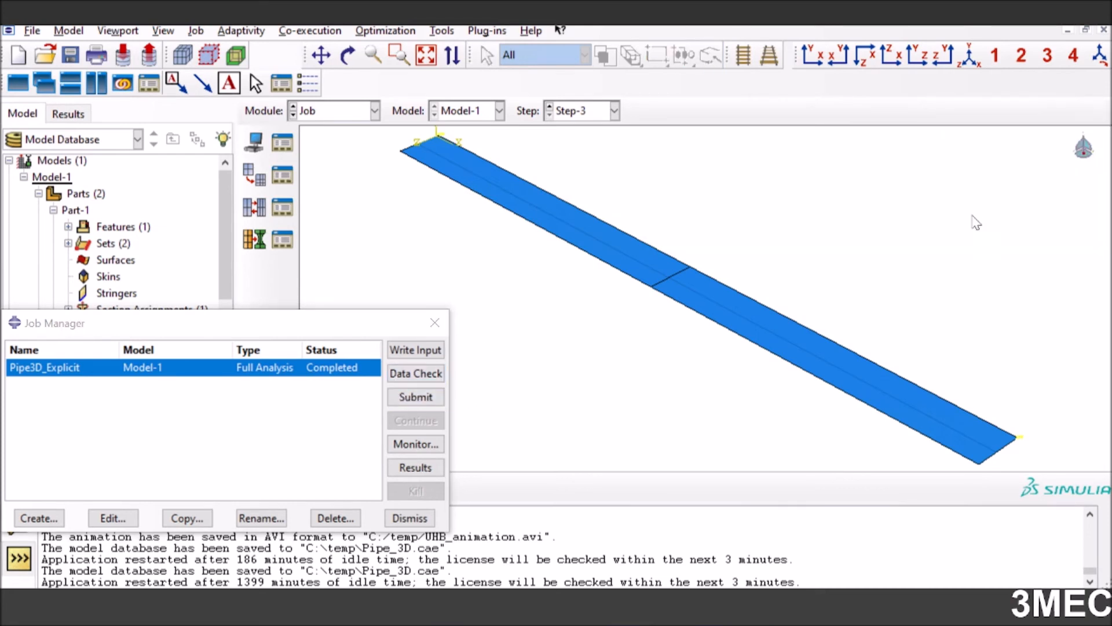
click(412, 446)
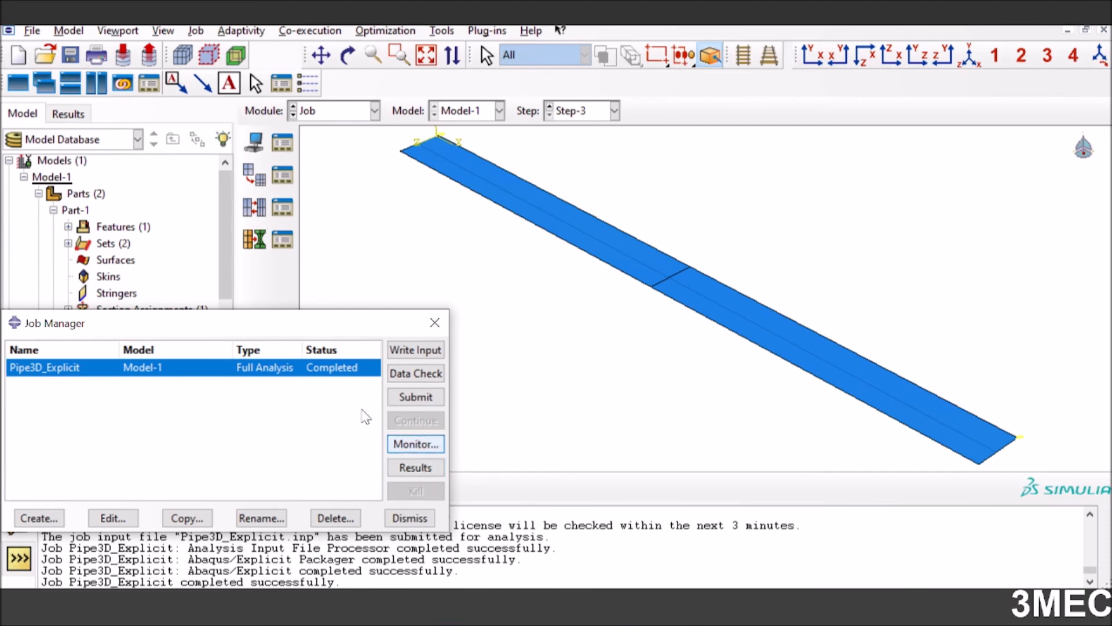
Open the Pipe3D_Explicit results and plot Mises stress contours on the deformed shape, examining the buckled section of the pipe
click(417, 468)
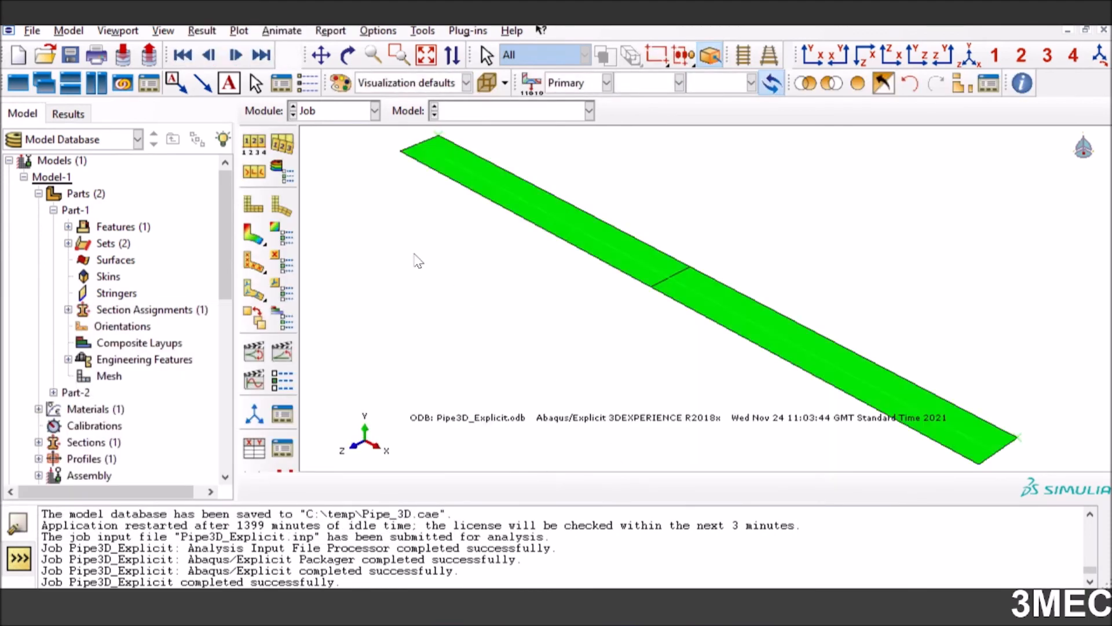
click(254, 238)
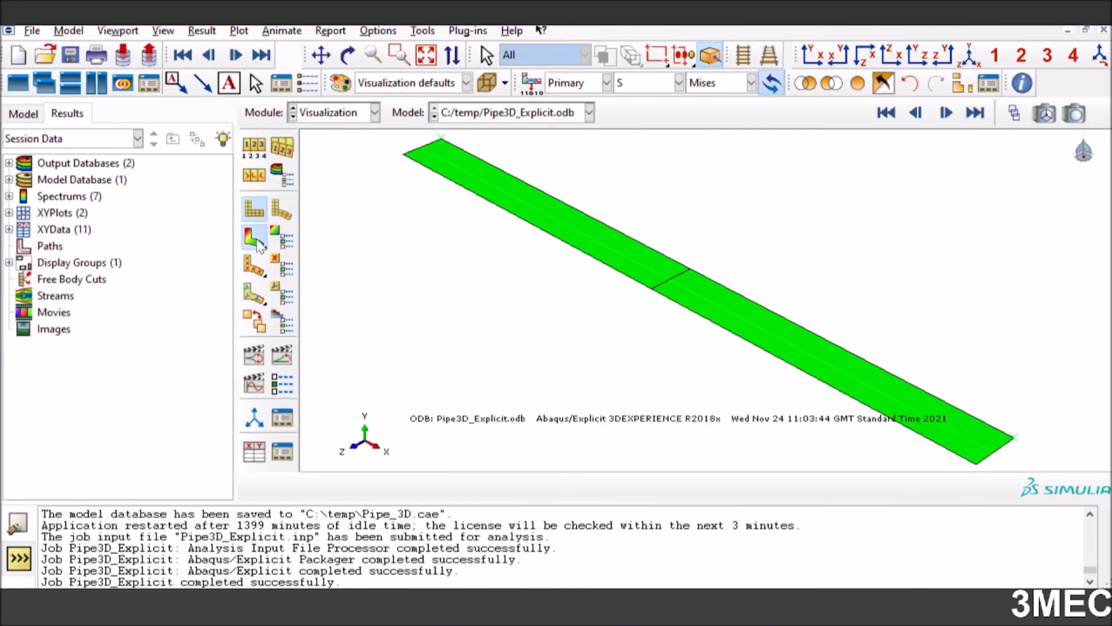
scroll(669, 290, down, 2)
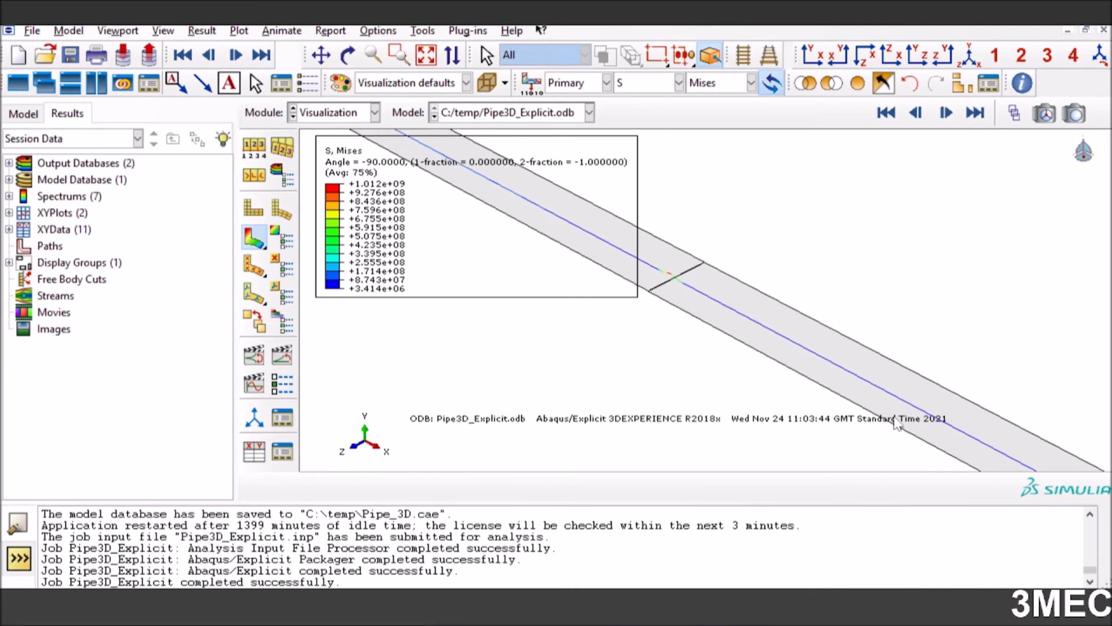
scroll(869, 406, up, 5)
scroll(824, 377, down, 3)
scroll(791, 339, down, 1)
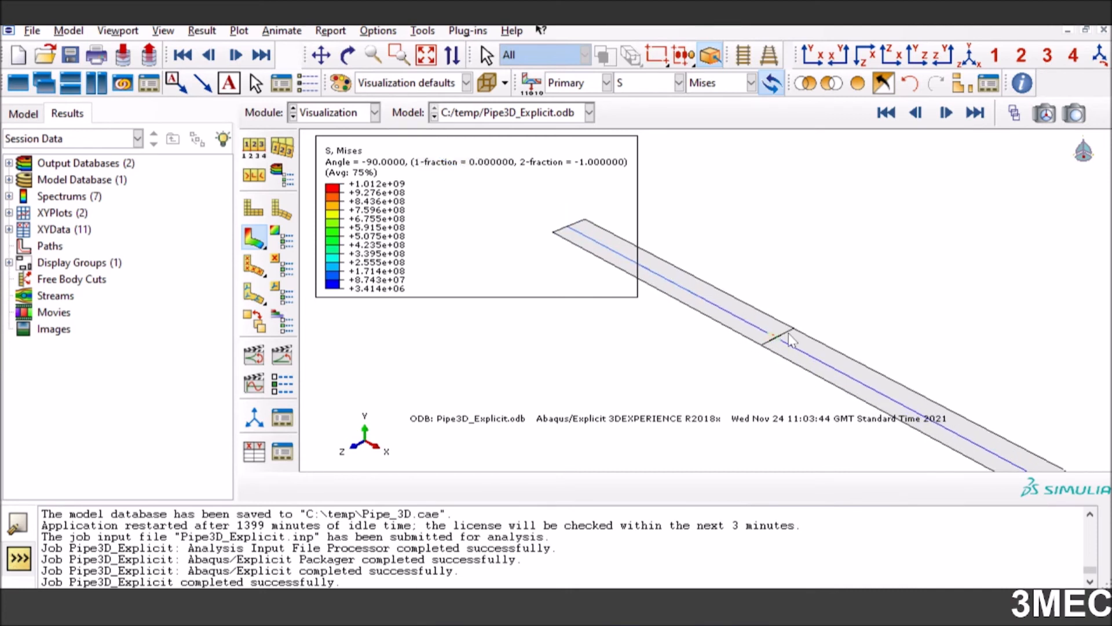
scroll(783, 341, down, 6)
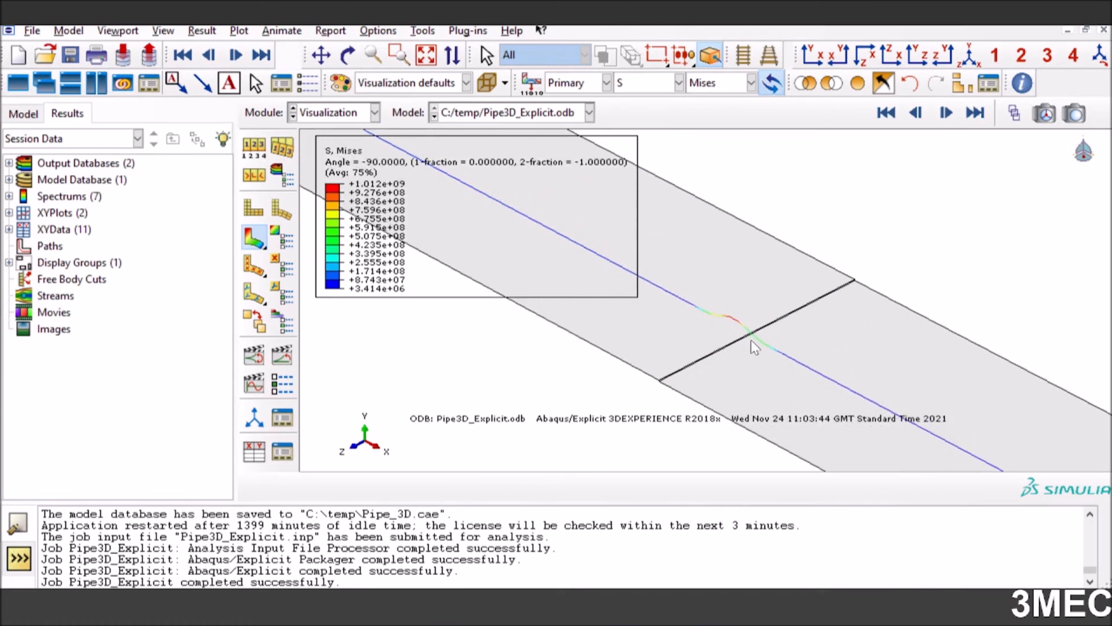
scroll(747, 347, down, 4)
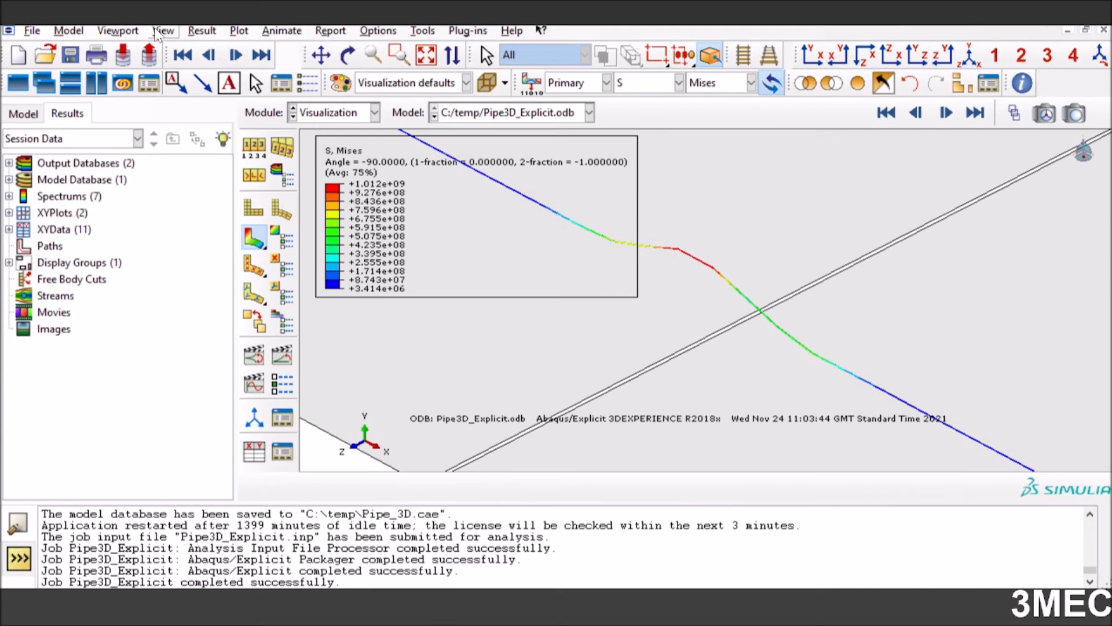
Create two additional viewports of the results and tile all three vertically
click(116, 31)
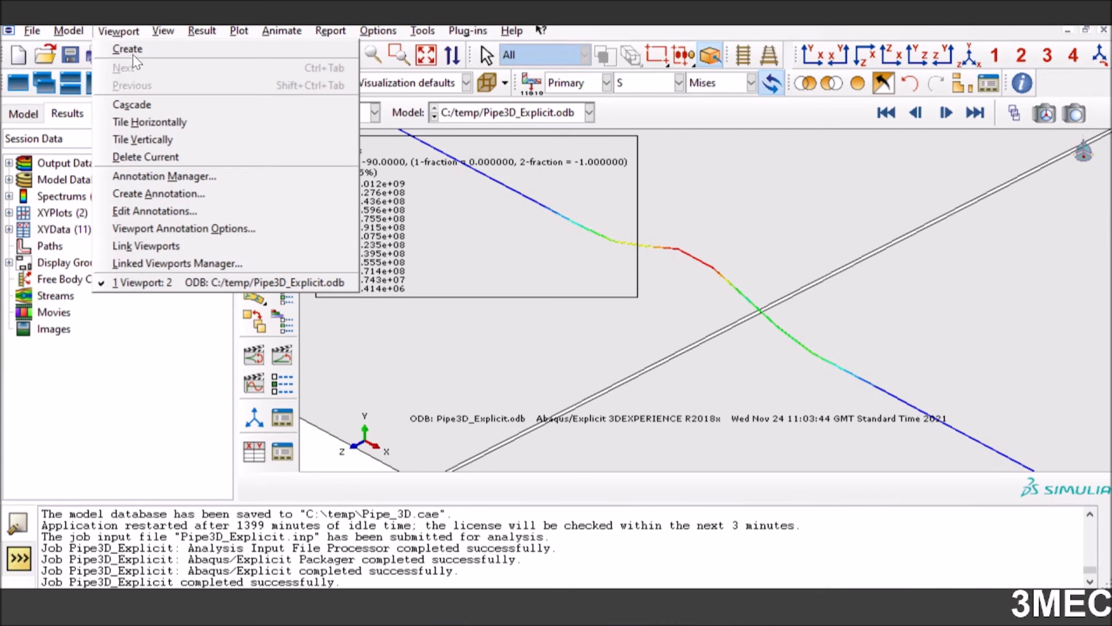
click(132, 50)
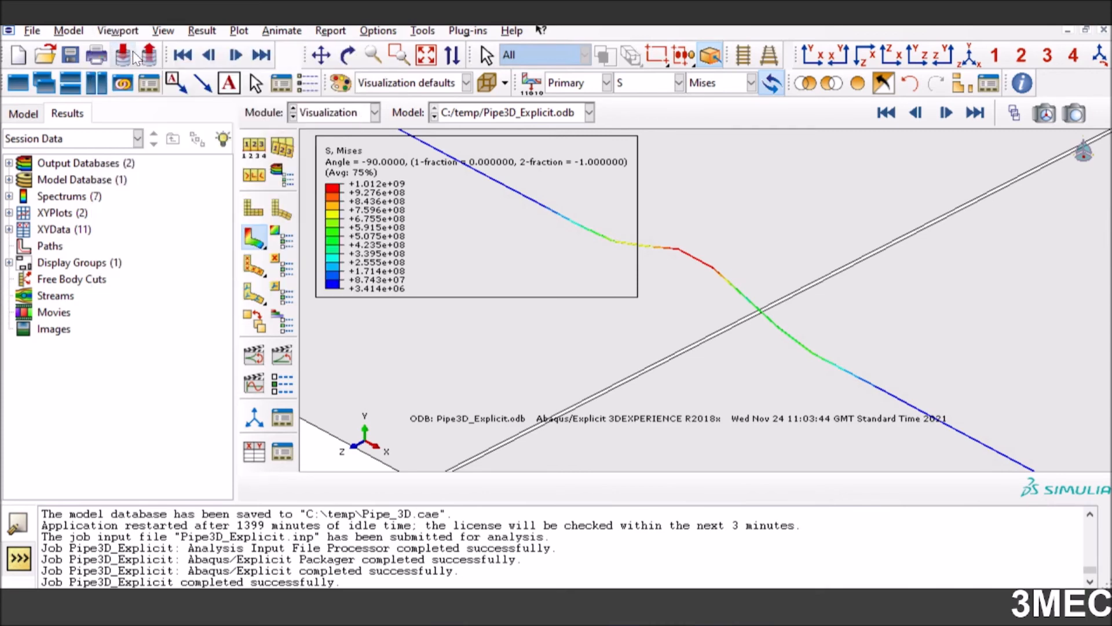
click(123, 32)
click(125, 47)
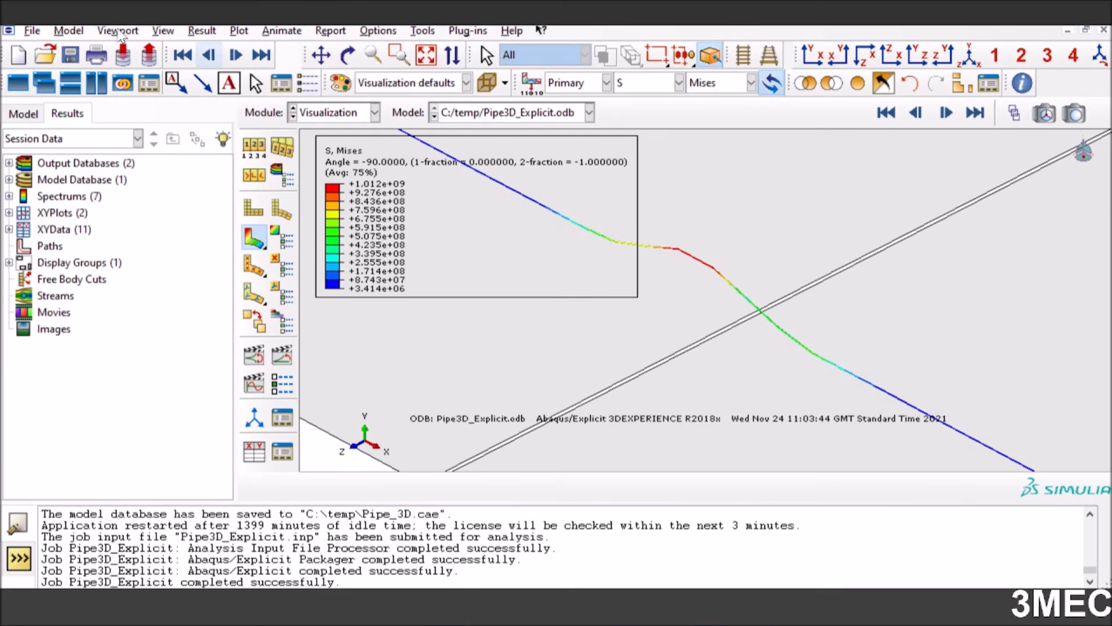
click(118, 32)
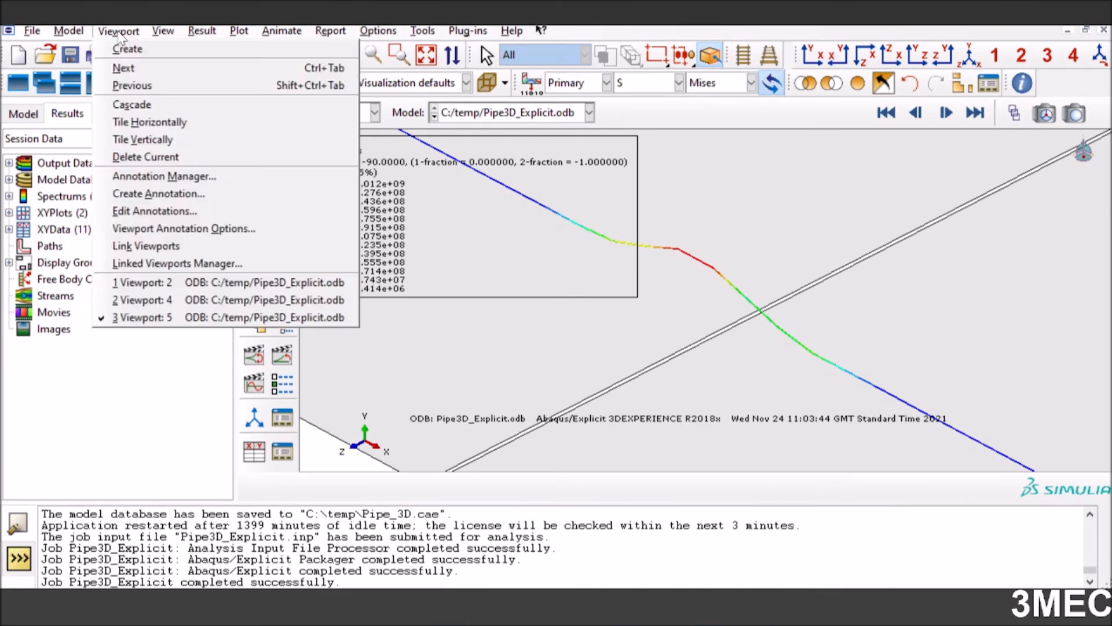
click(141, 141)
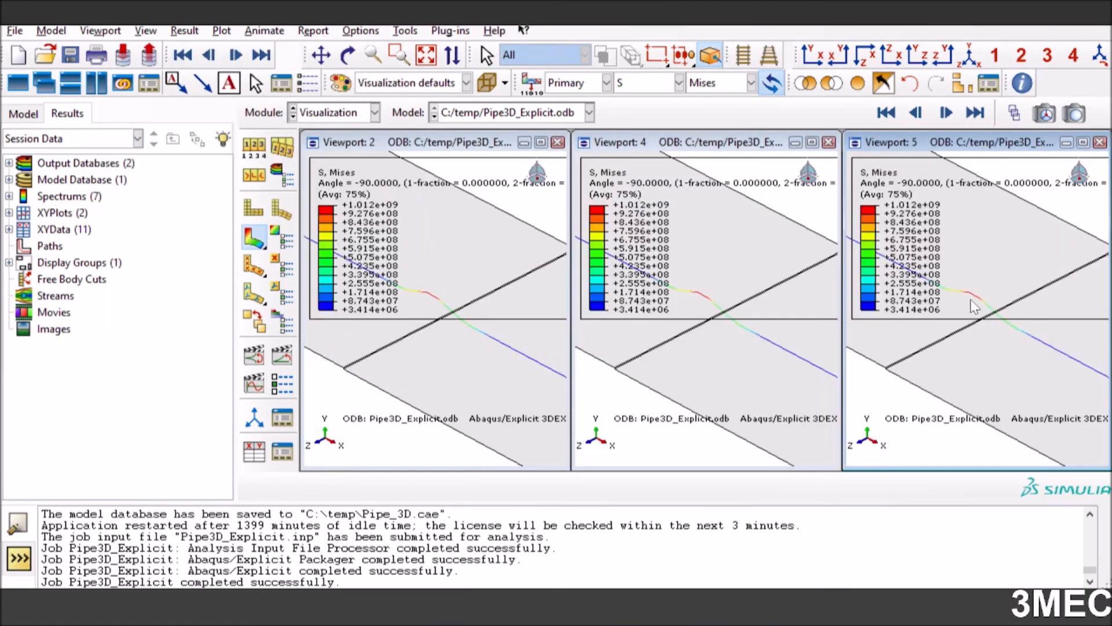
Set Viewport 4 to the front X-Y view, framed closely on the pipe's buckled section
click(445, 146)
click(692, 149)
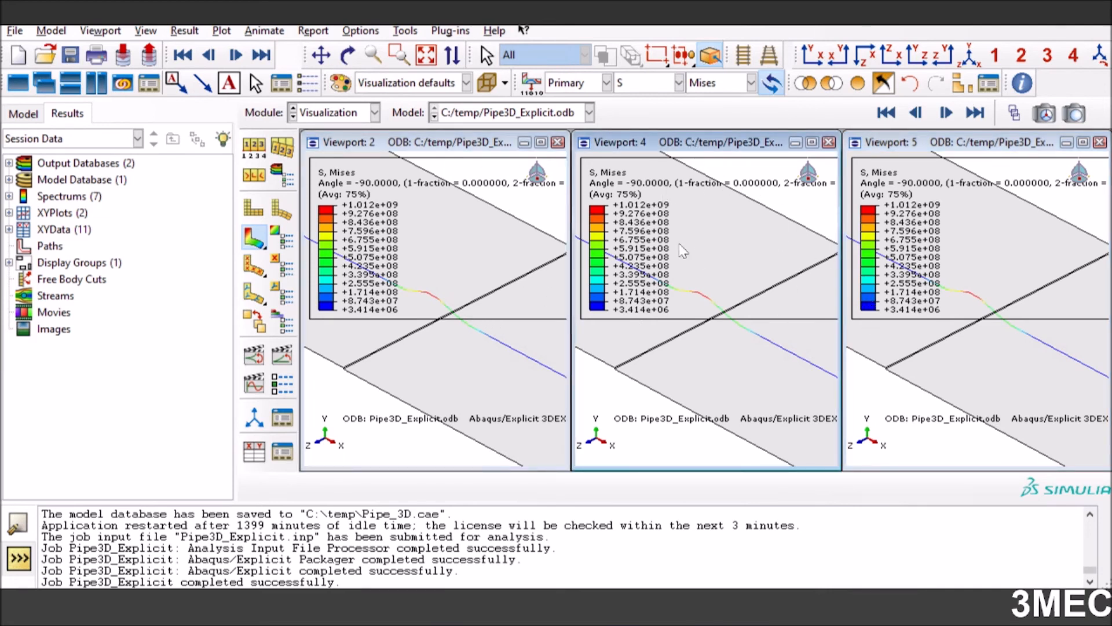
click(812, 55)
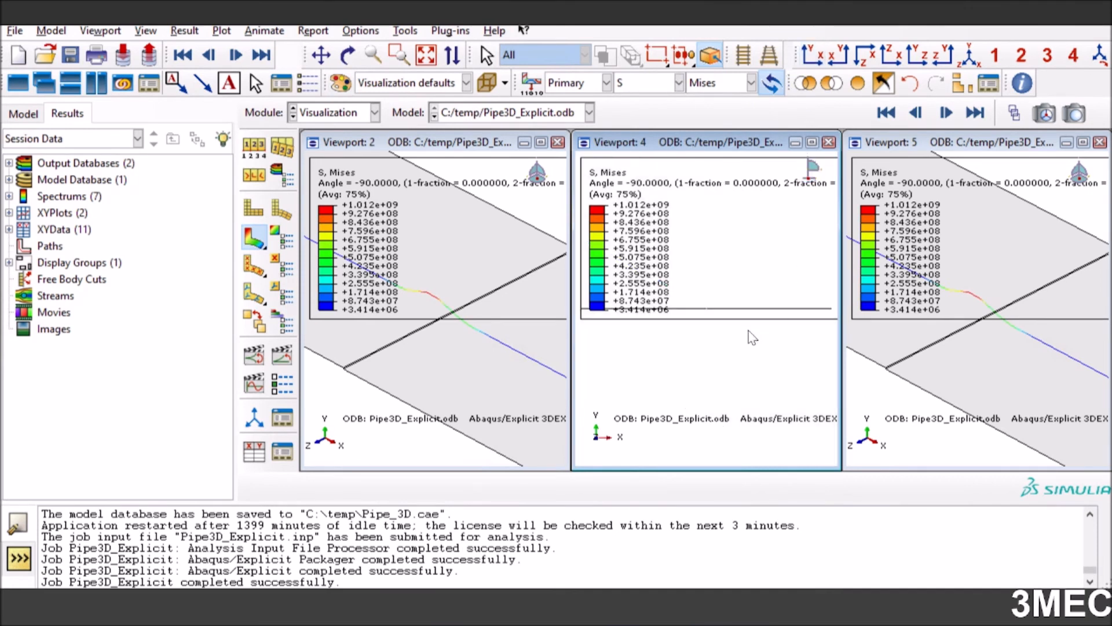
scroll(710, 315, down, 8)
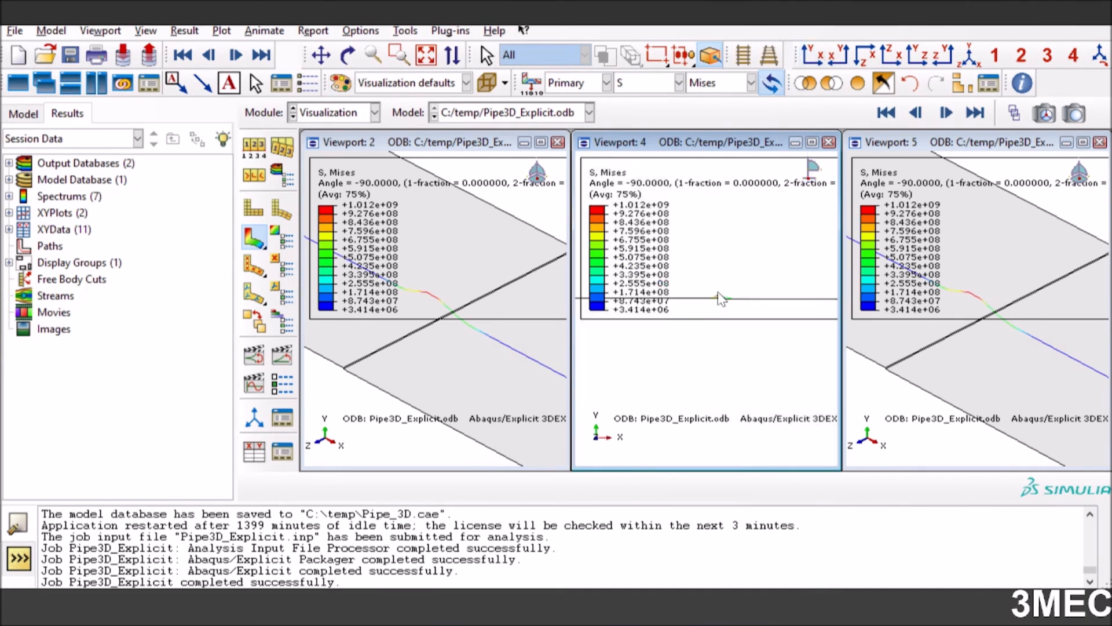
scroll(695, 295, down, 3)
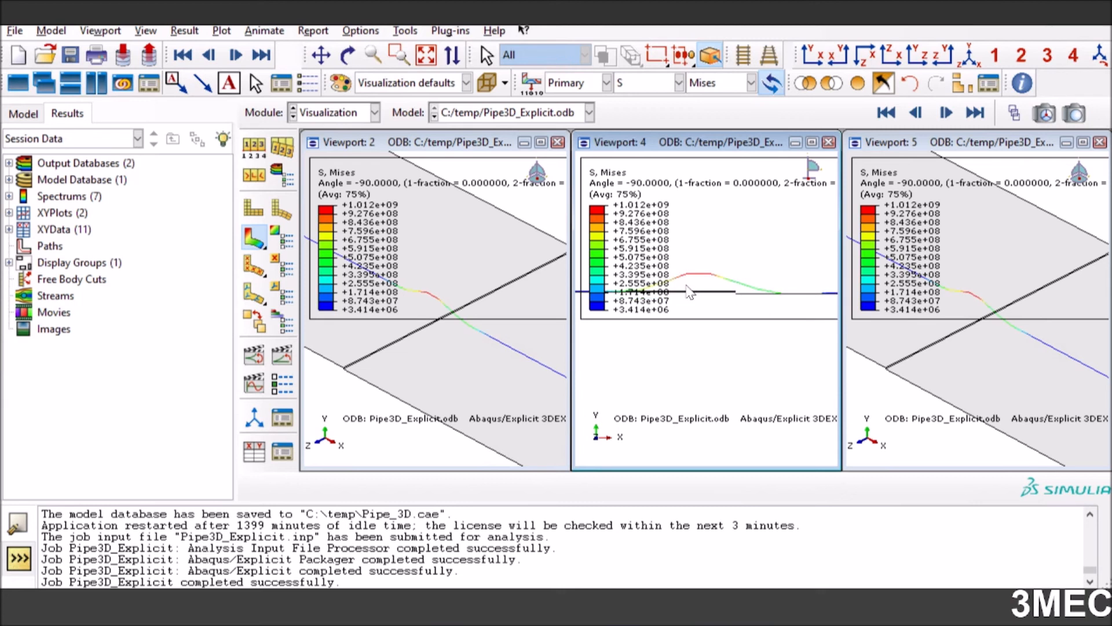
scroll(690, 293, down, 2)
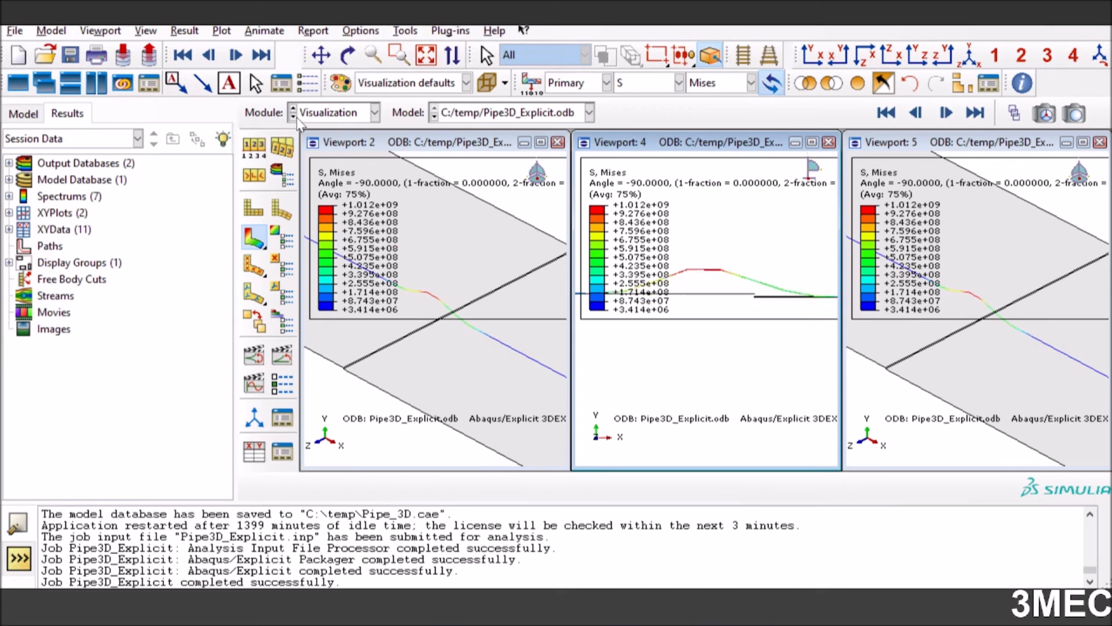
Hide the legend and title block in Viewport 2 through the viewport annotation options
click(341, 144)
click(100, 31)
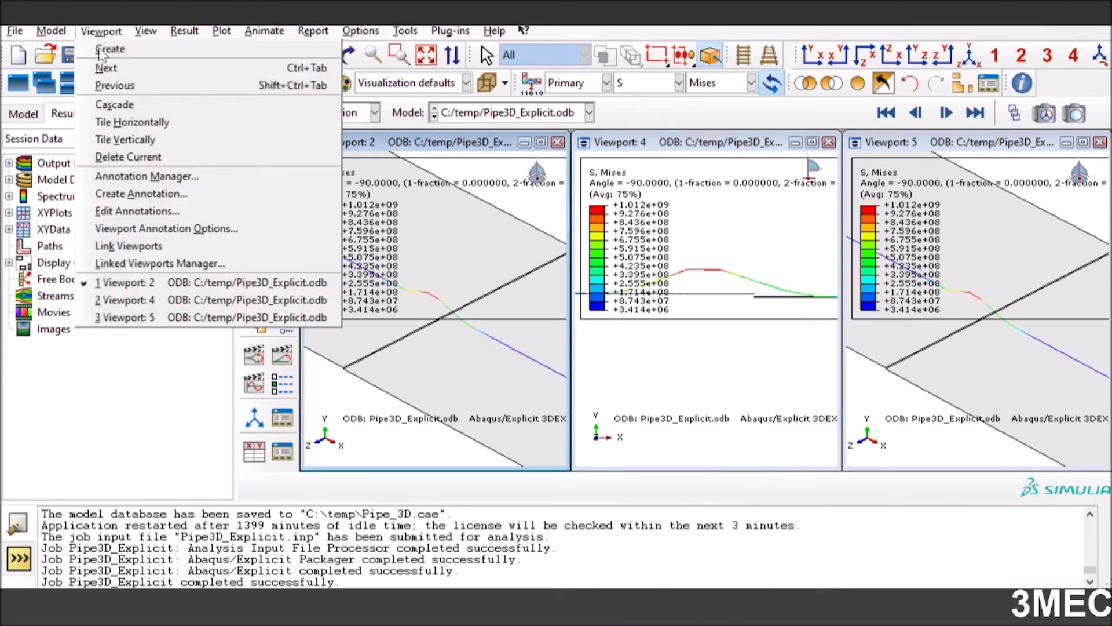
click(131, 230)
click(74, 292)
click(75, 271)
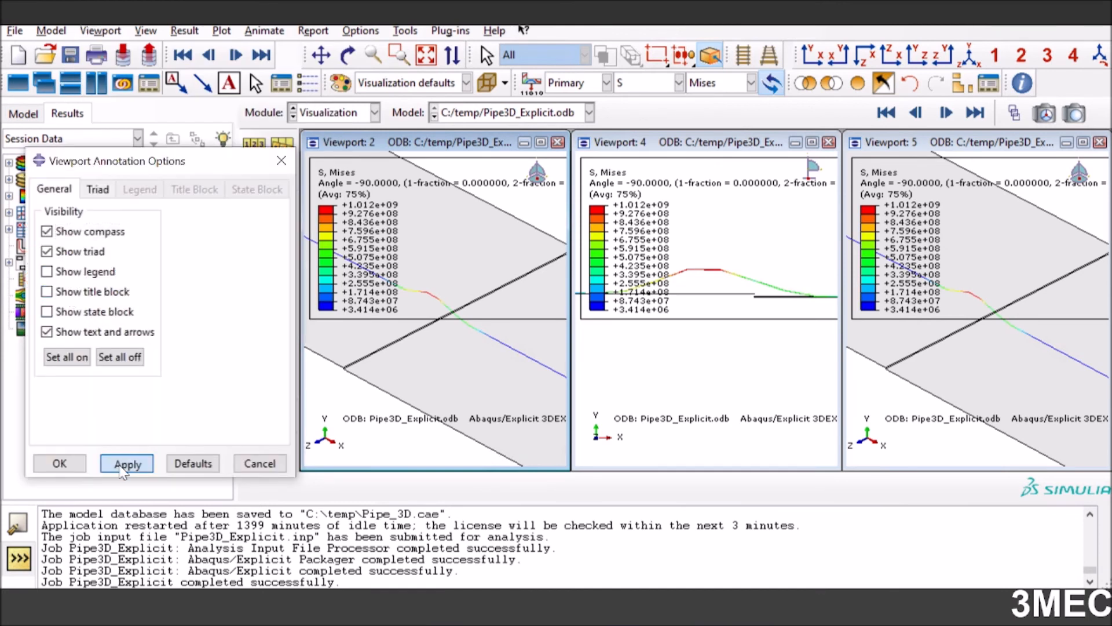
click(124, 466)
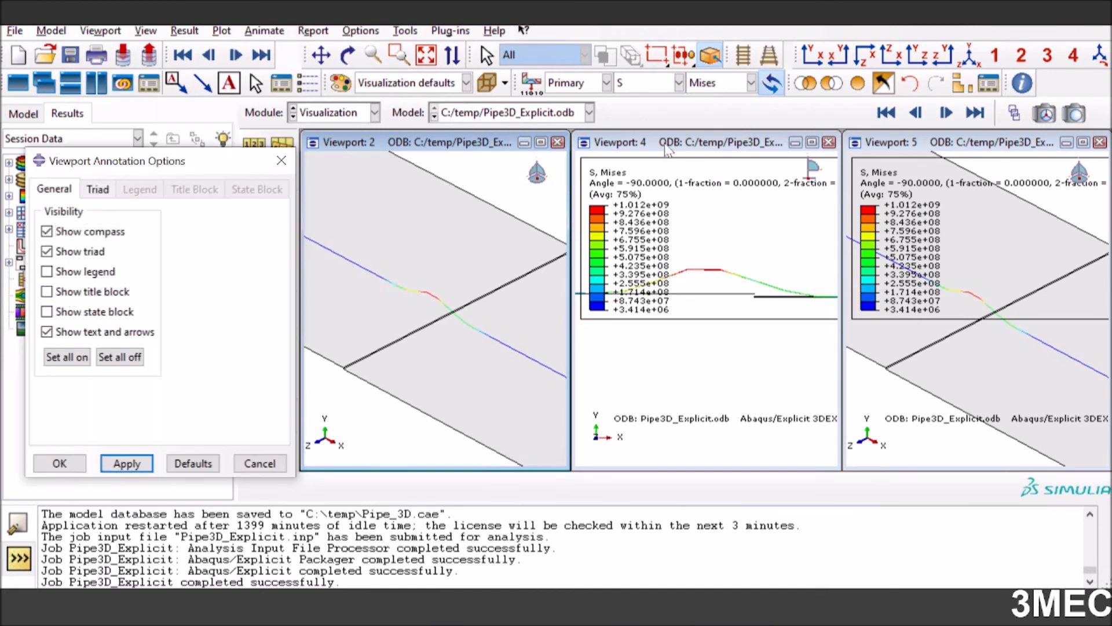
Hide the legend and title block in Viewport 4 as well
click(666, 149)
click(75, 271)
click(74, 291)
click(125, 464)
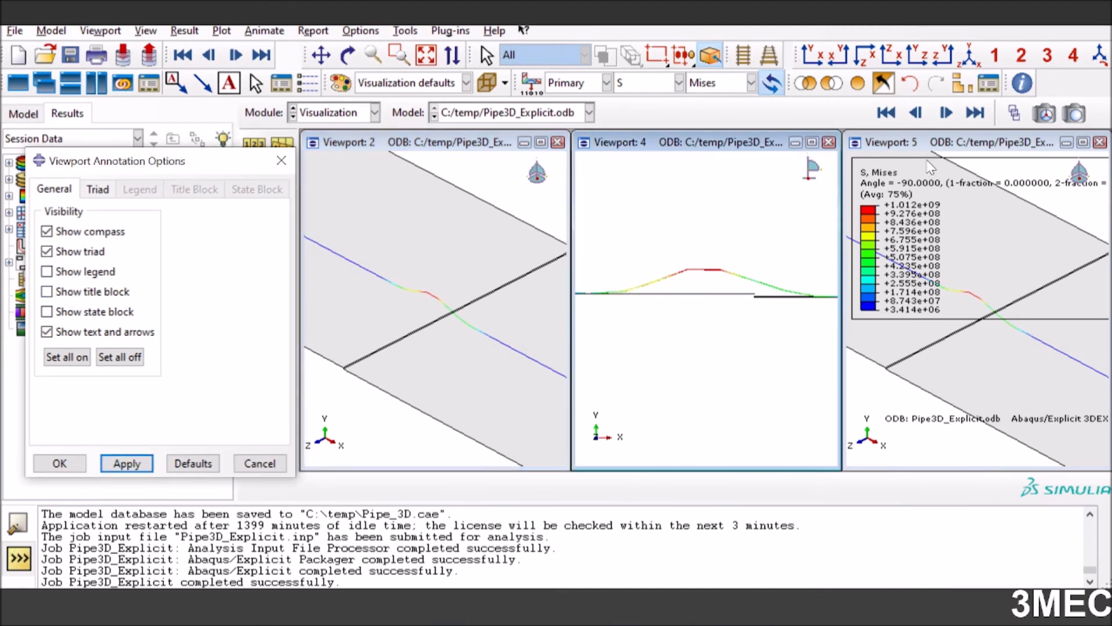
Hide the legend and title block in Viewport 5 and close the annotation options
click(938, 145)
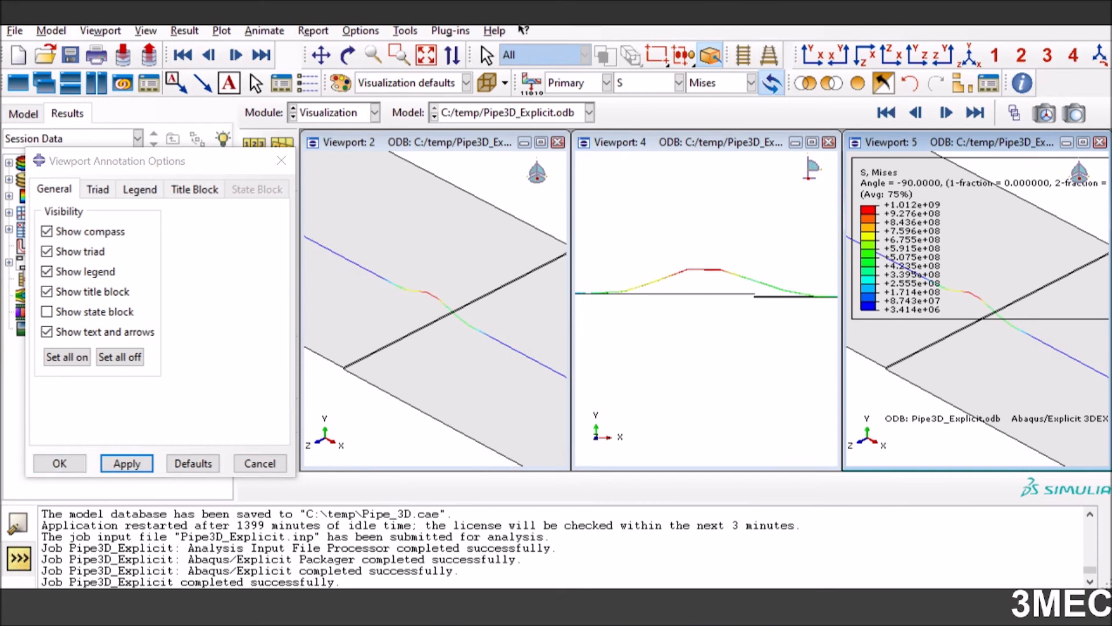
click(72, 291)
click(72, 271)
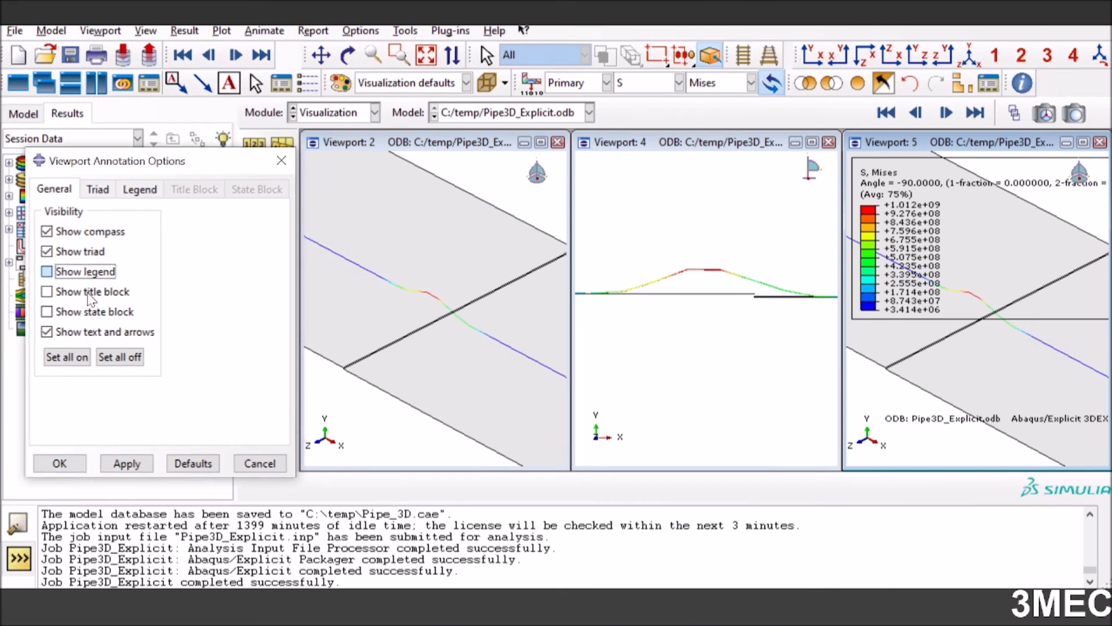
click(123, 471)
click(63, 466)
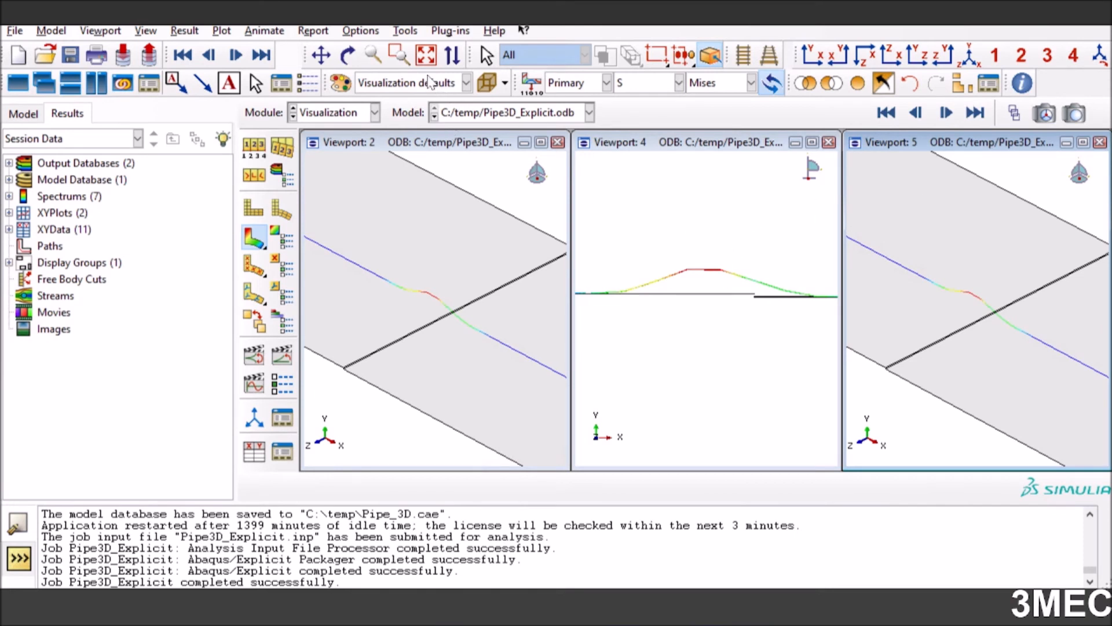
Show only the pipe in Viewport 5 by intersecting the display with element set PART-1-1._PIPE_SURF_
click(398, 56)
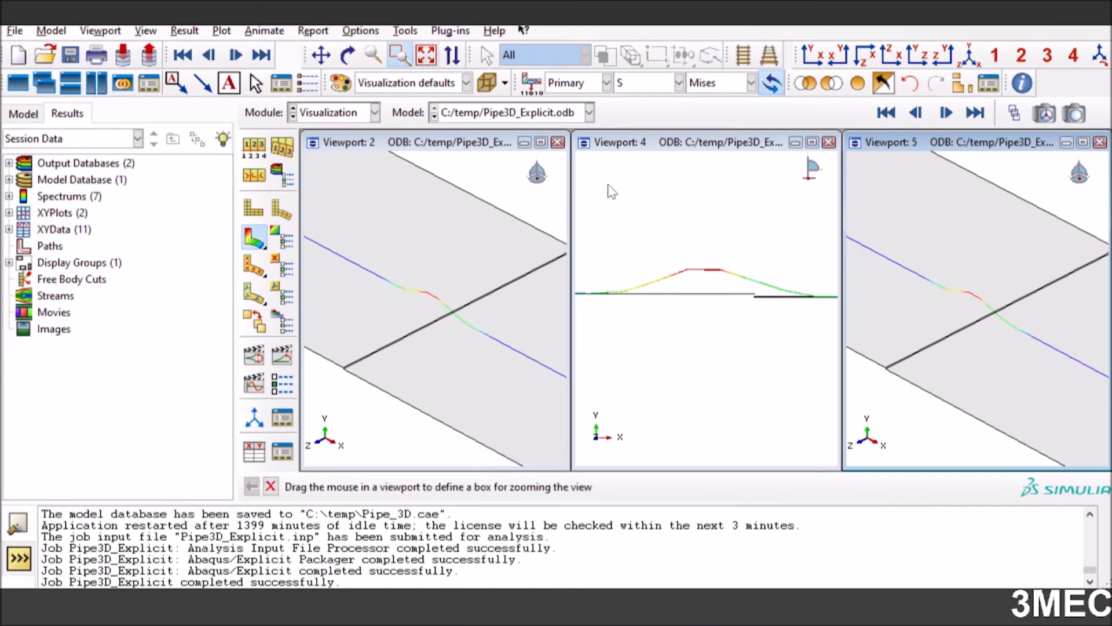
scroll(1097, 375, up, 4)
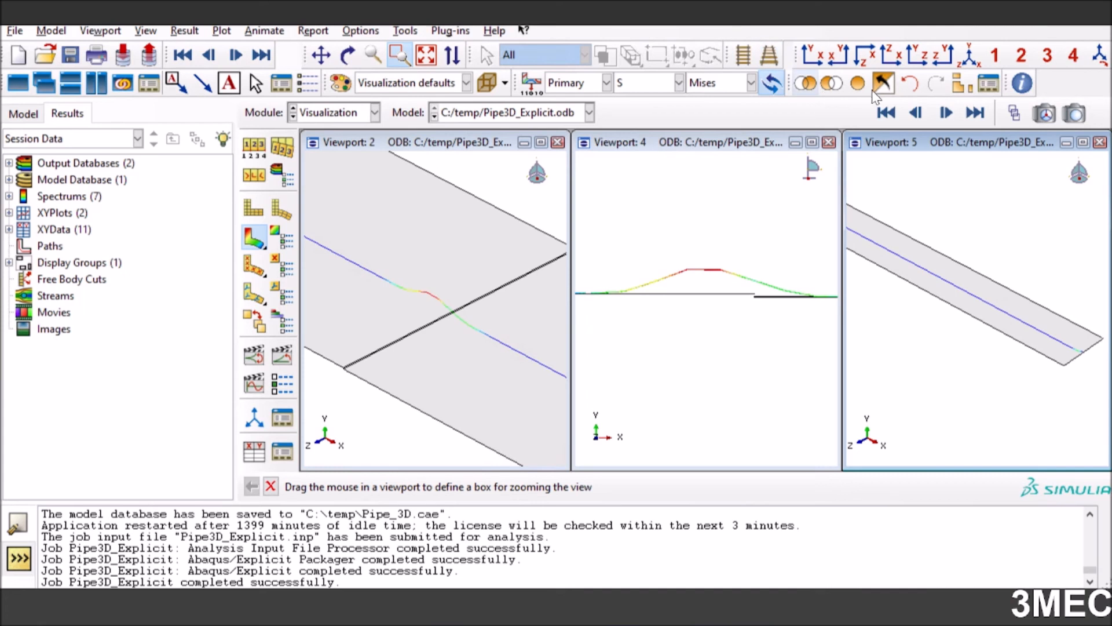
click(962, 85)
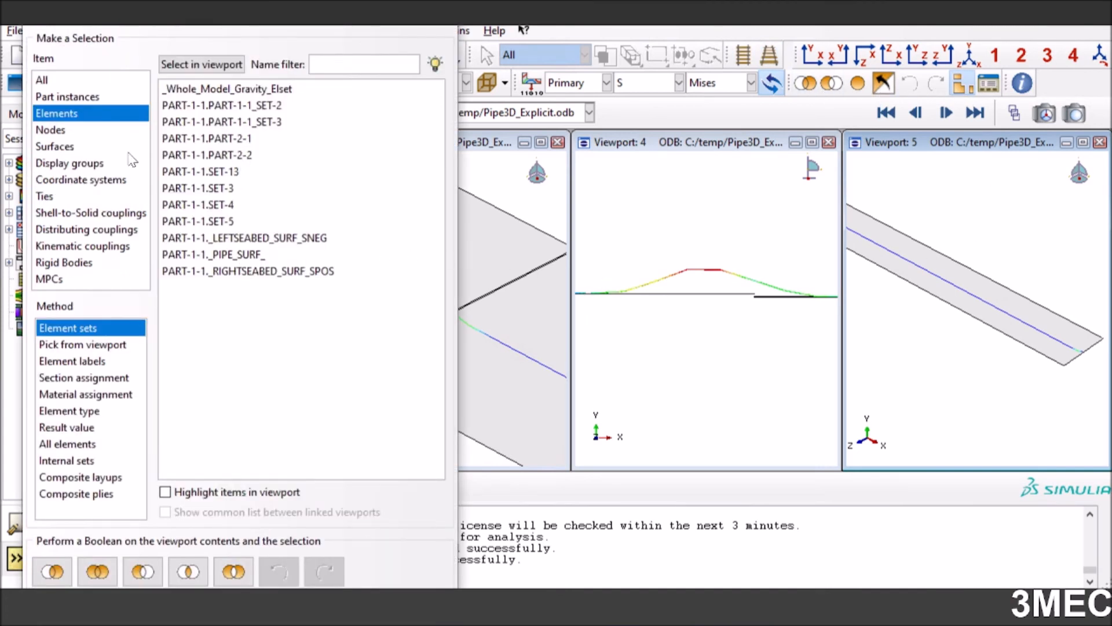
click(86, 97)
click(81, 111)
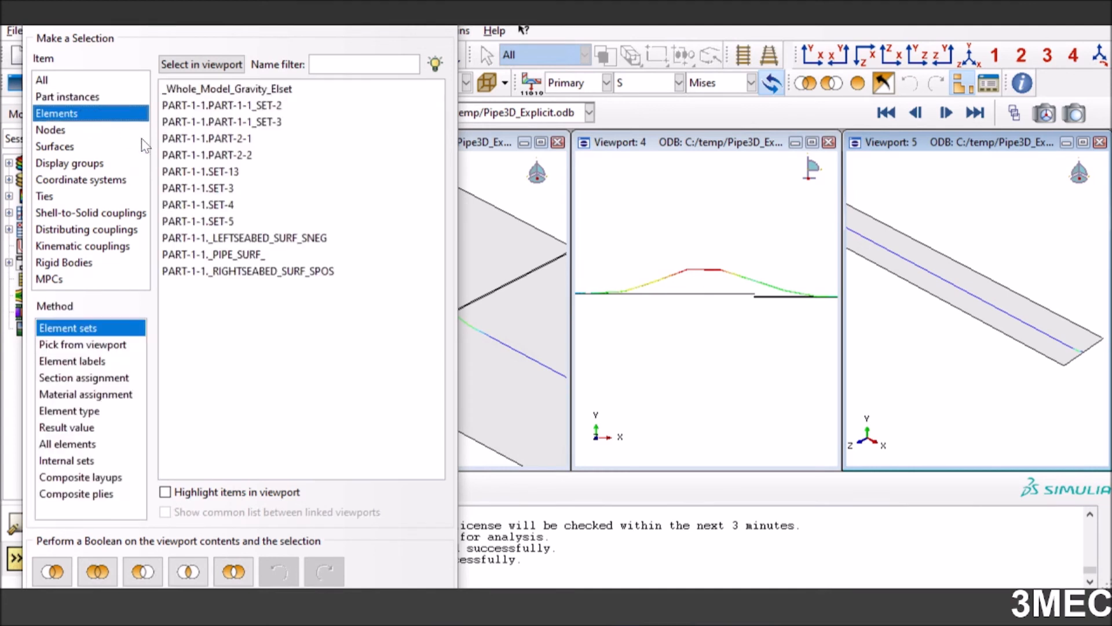
click(239, 256)
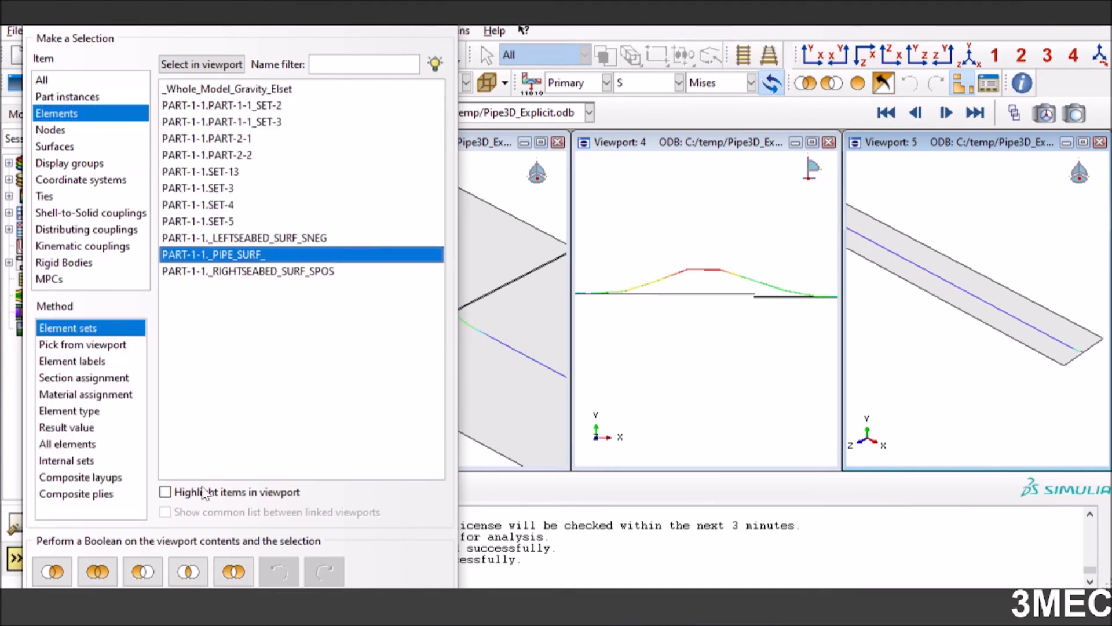
click(187, 572)
click(449, 28)
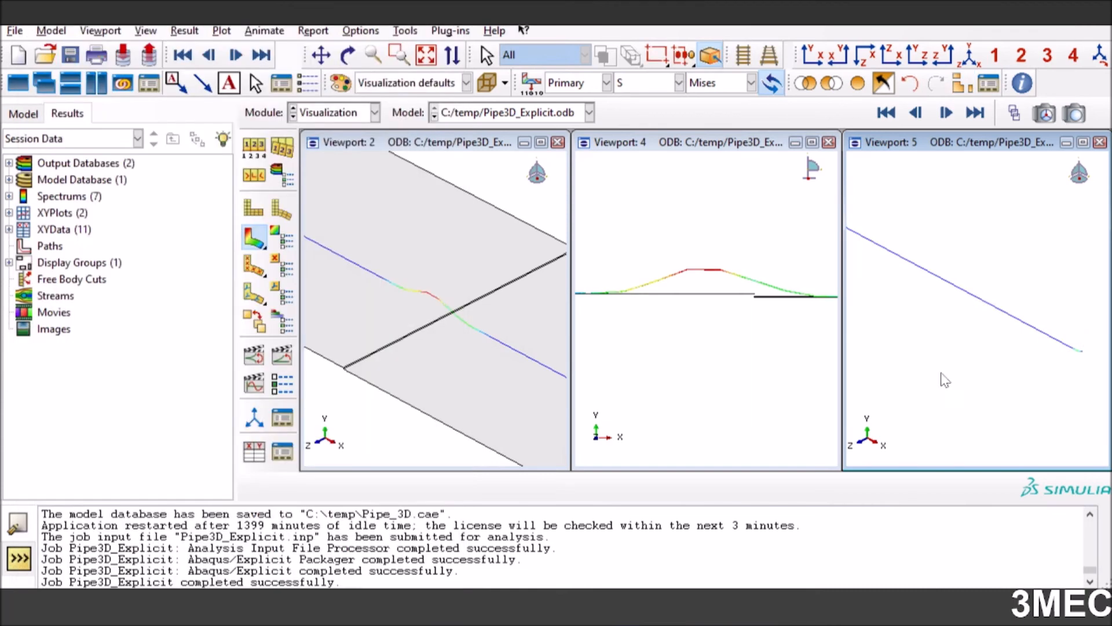
Delete all existing XY data of the current session through the XY Data Manager
scroll(1097, 367, down, 7)
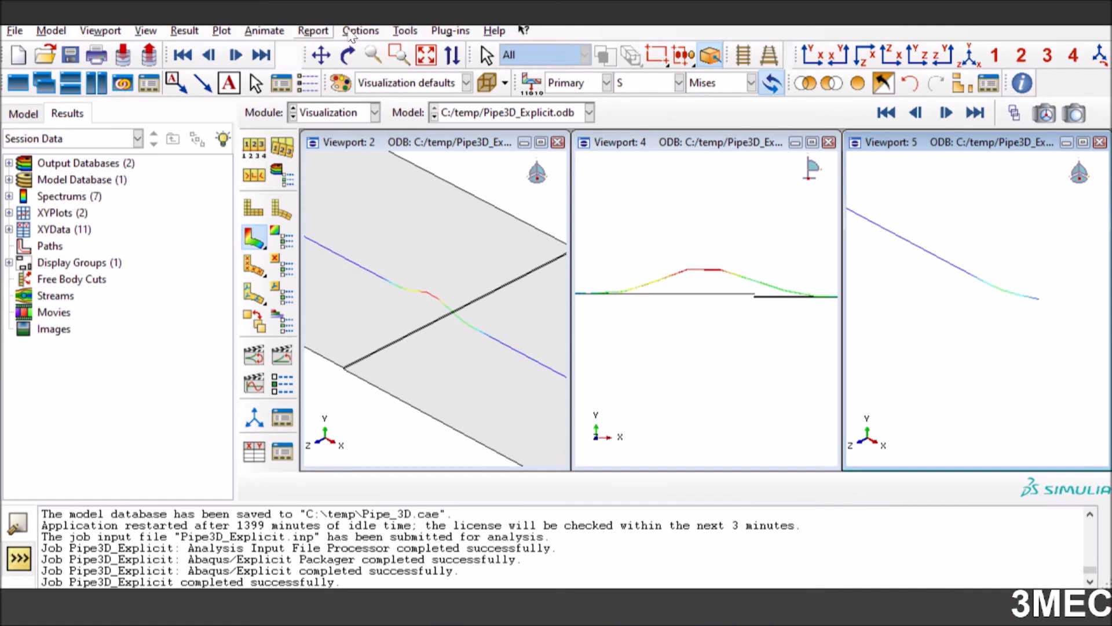
click(350, 31)
mouse_move(403, 29)
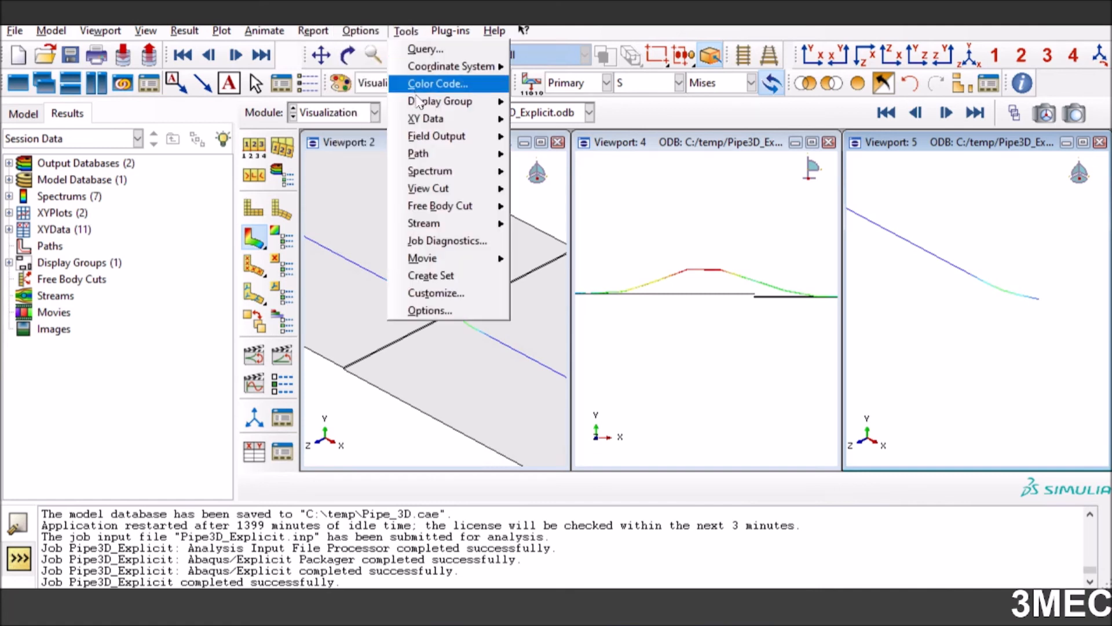
mouse_move(426, 122)
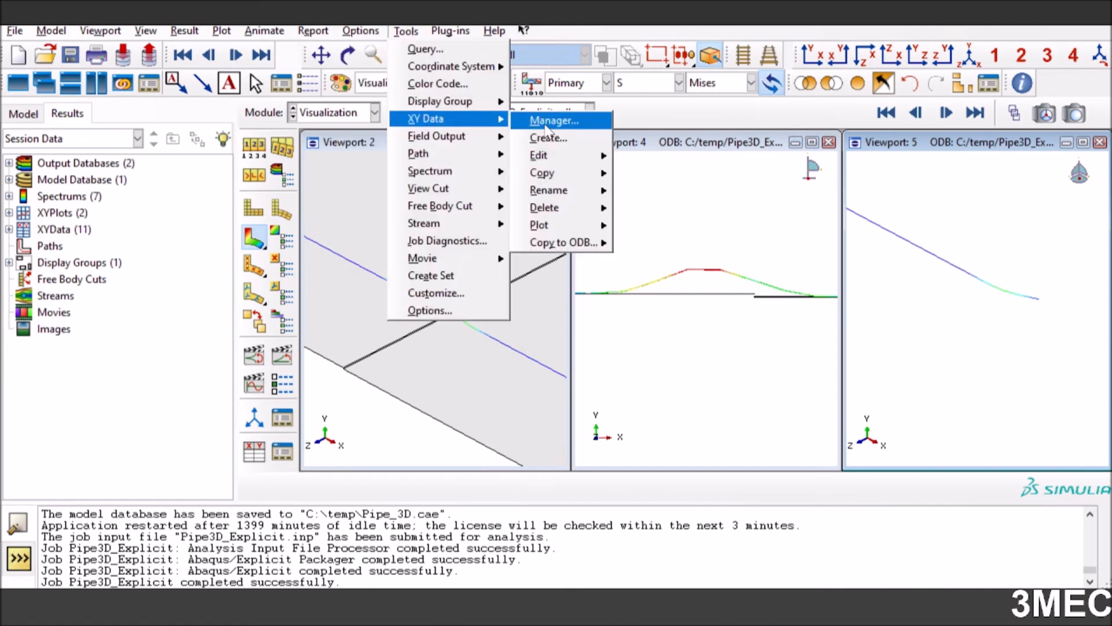
click(384, 260)
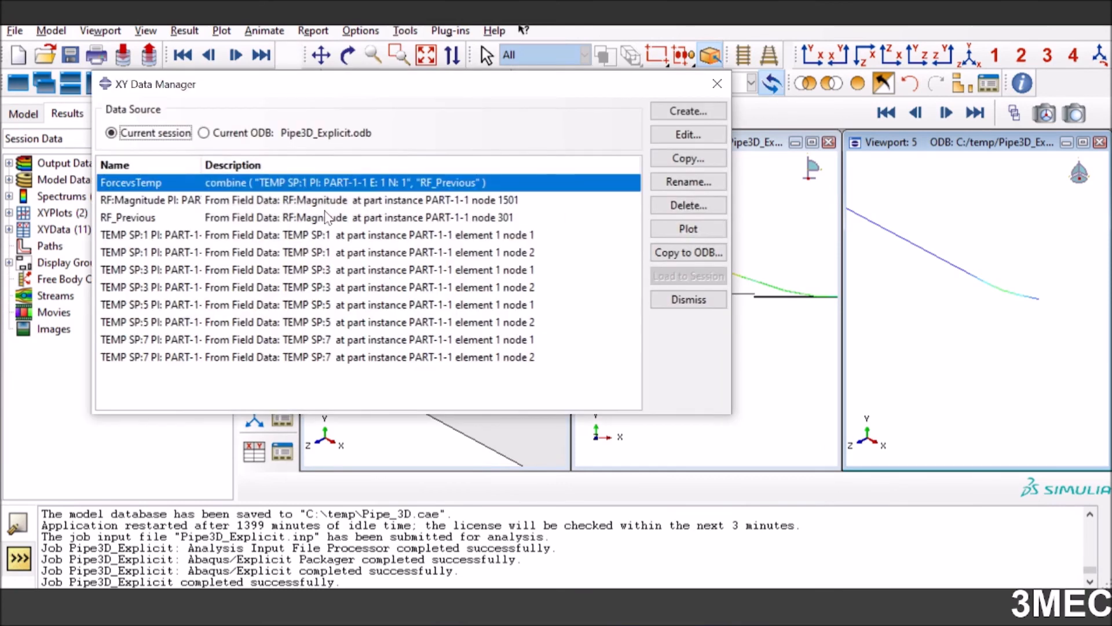
drag(246, 184, 245, 368)
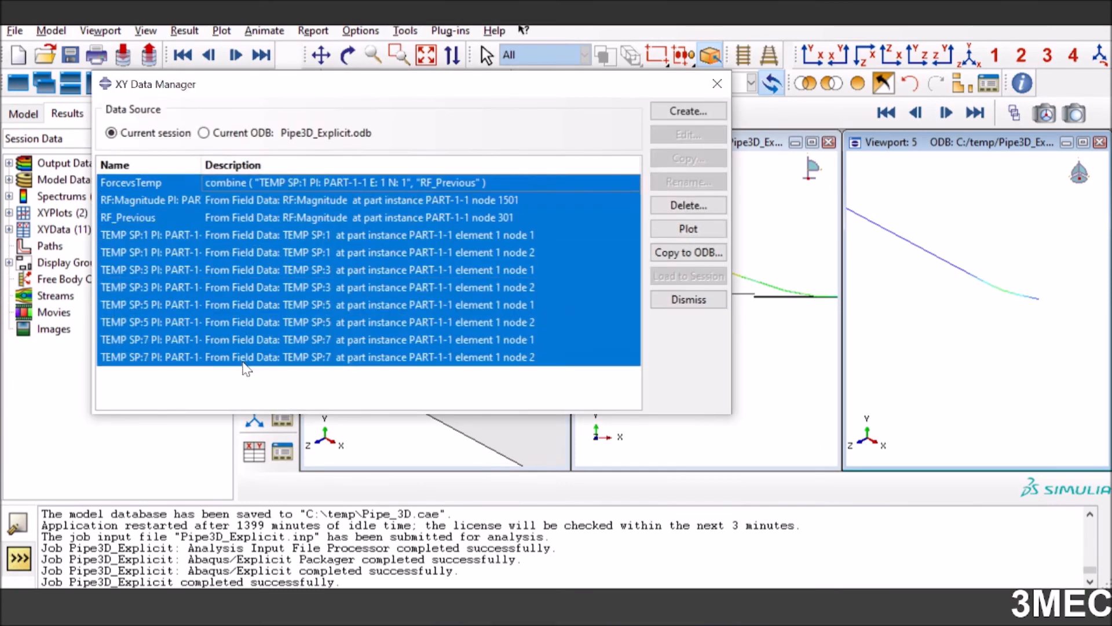
click(688, 206)
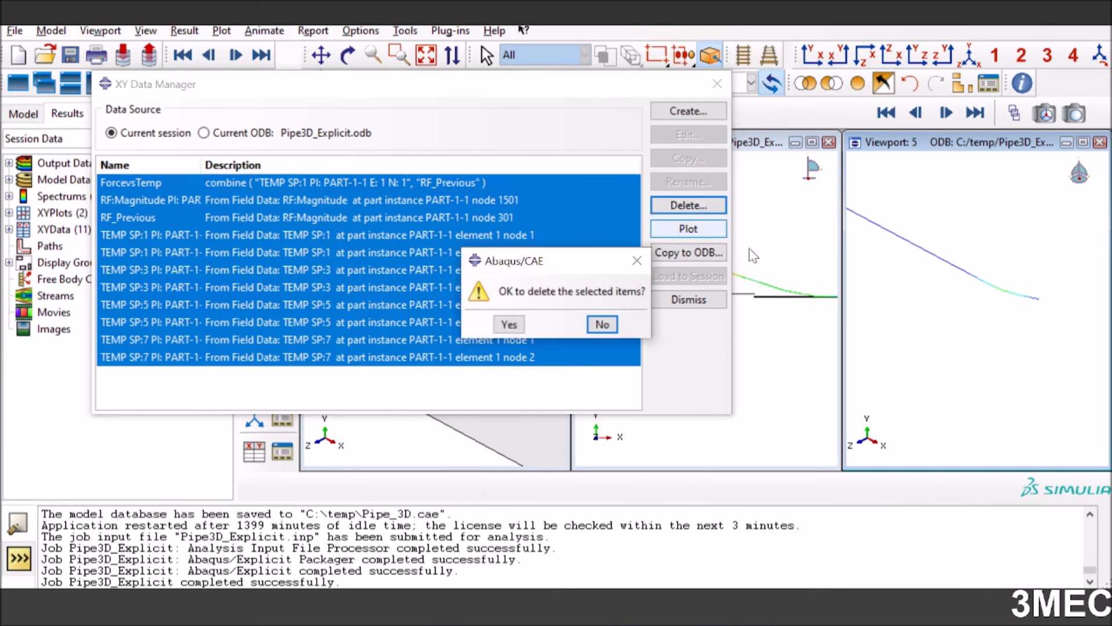
click(509, 322)
Start new XY data from ODB field output, with TEMP: Temperature as the variable at the Element Nodal position
click(669, 115)
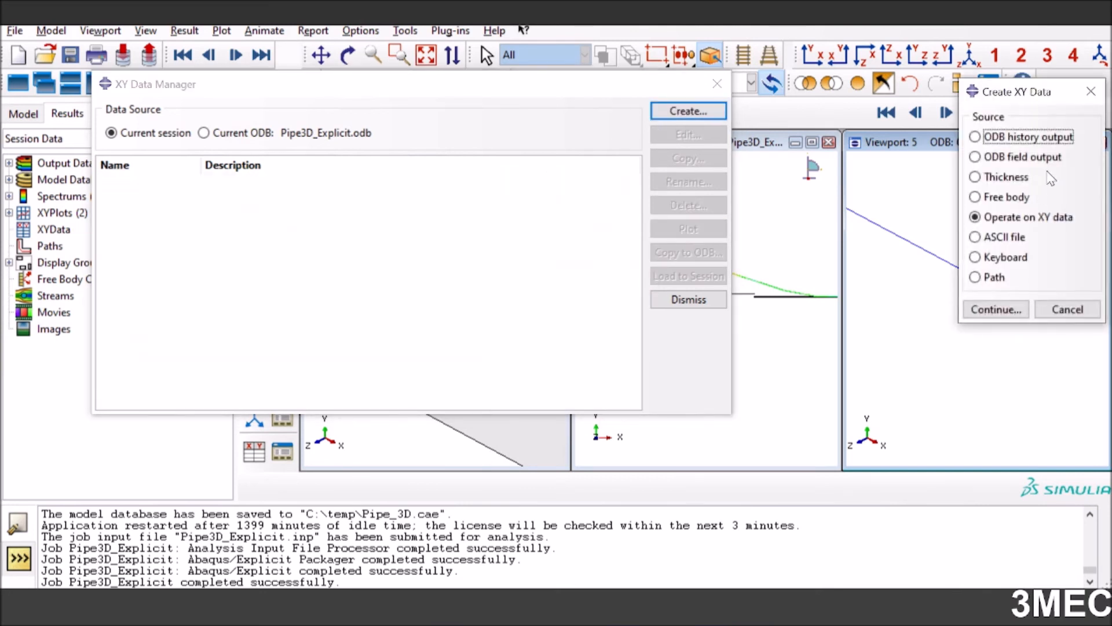
click(1022, 158)
click(997, 310)
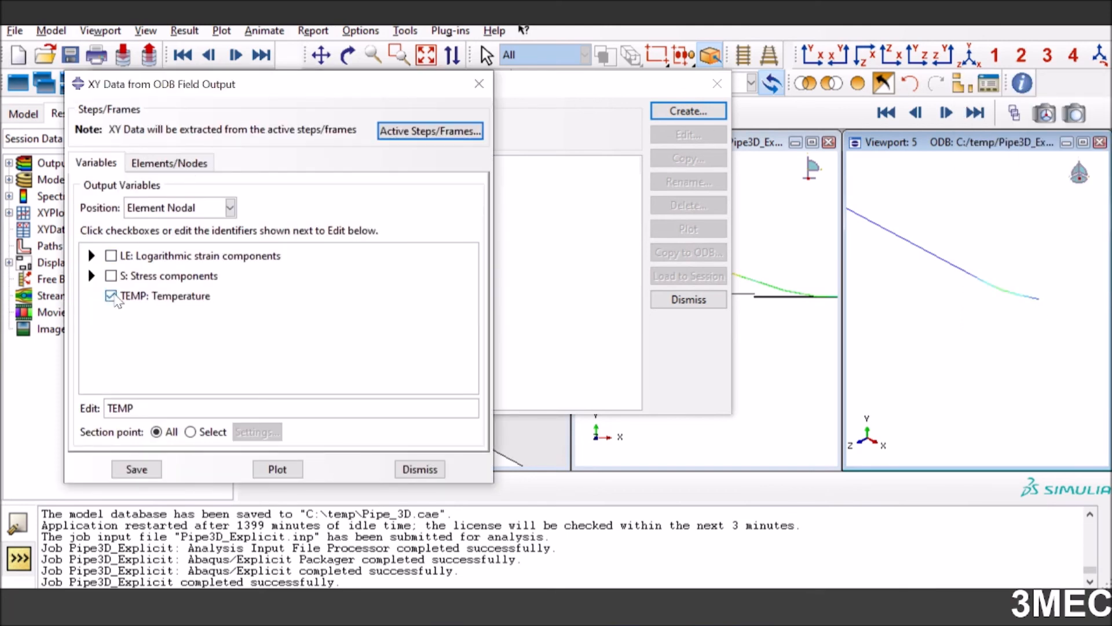
click(114, 298)
click(107, 296)
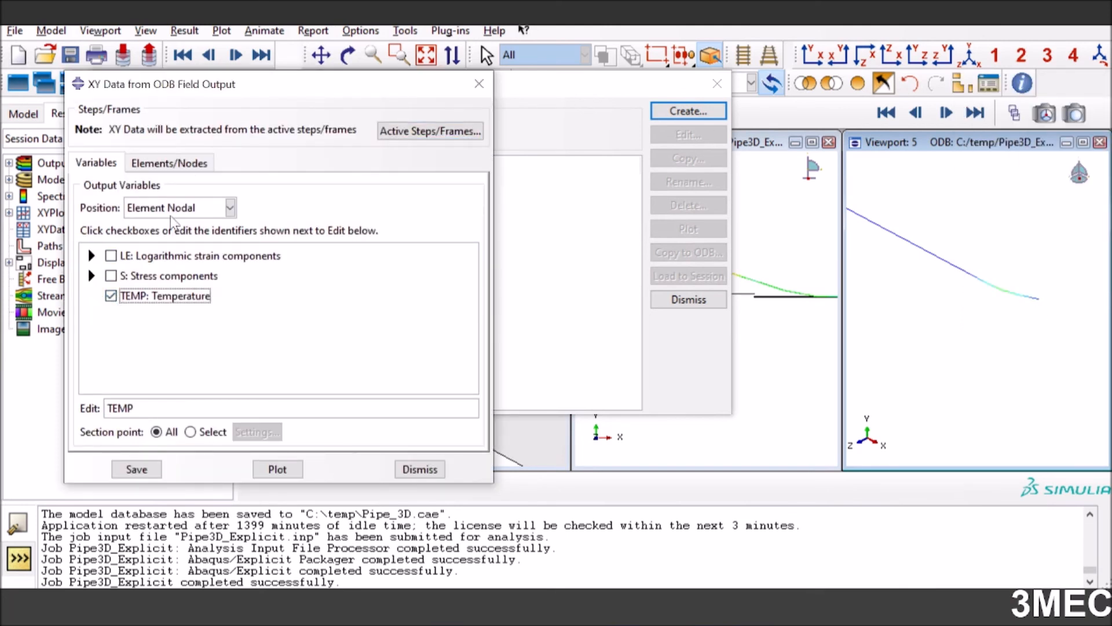
Pick the end element of the pipe in Viewport 5 and save its temperature curves under the default names
click(168, 163)
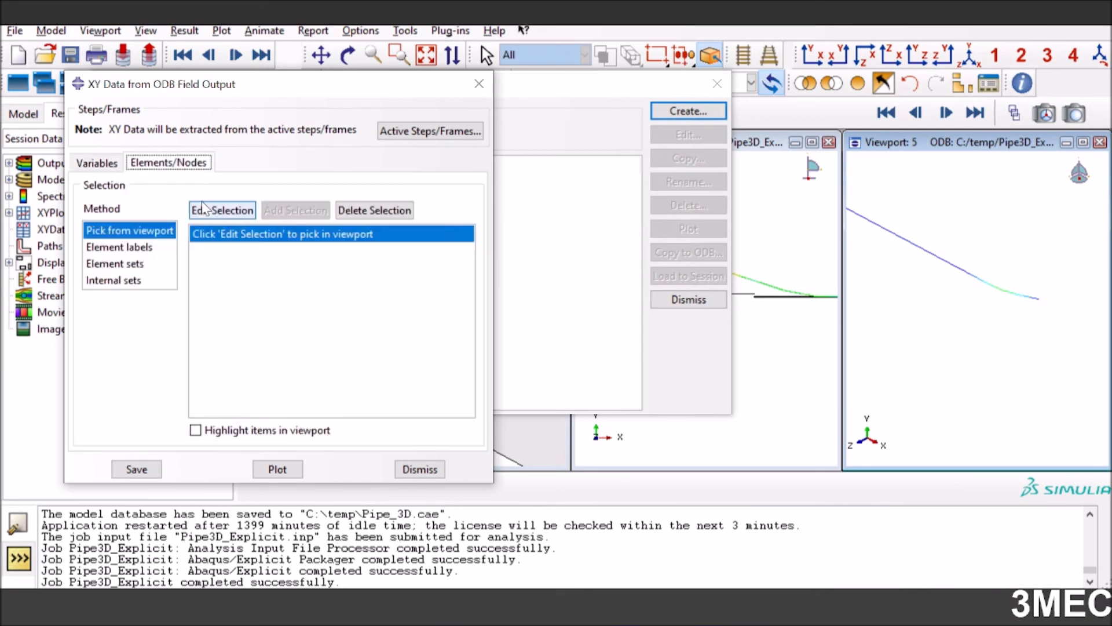
click(1042, 312)
click(558, 487)
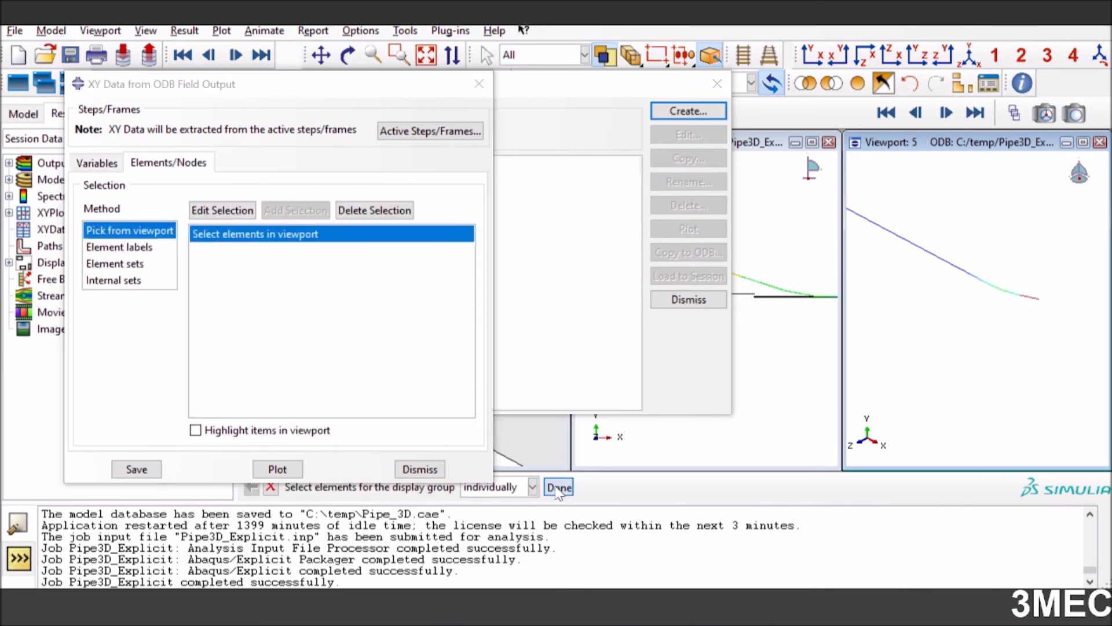
click(122, 473)
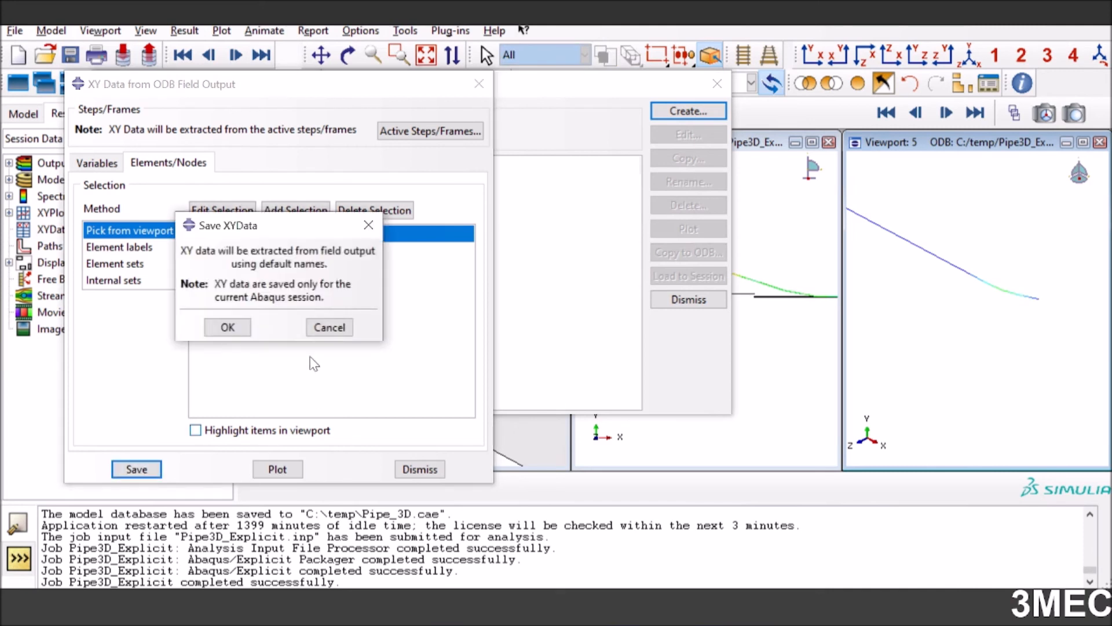
click(242, 331)
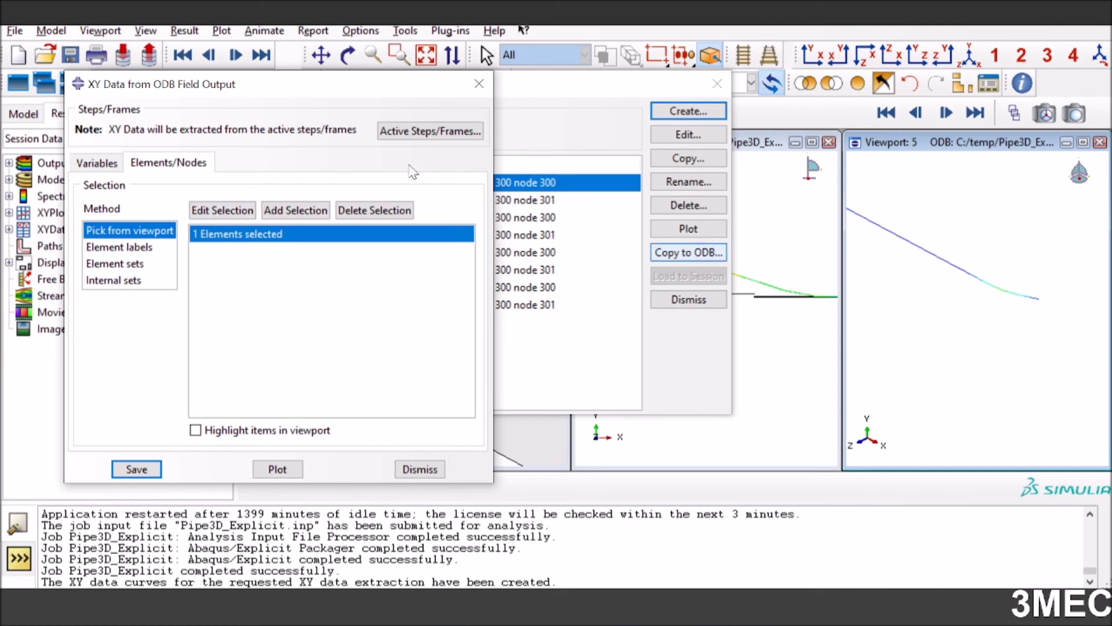
Change the output position to Unique Nodal and replace TEMP with the reaction force magnitude, RF.Magnitude
click(94, 164)
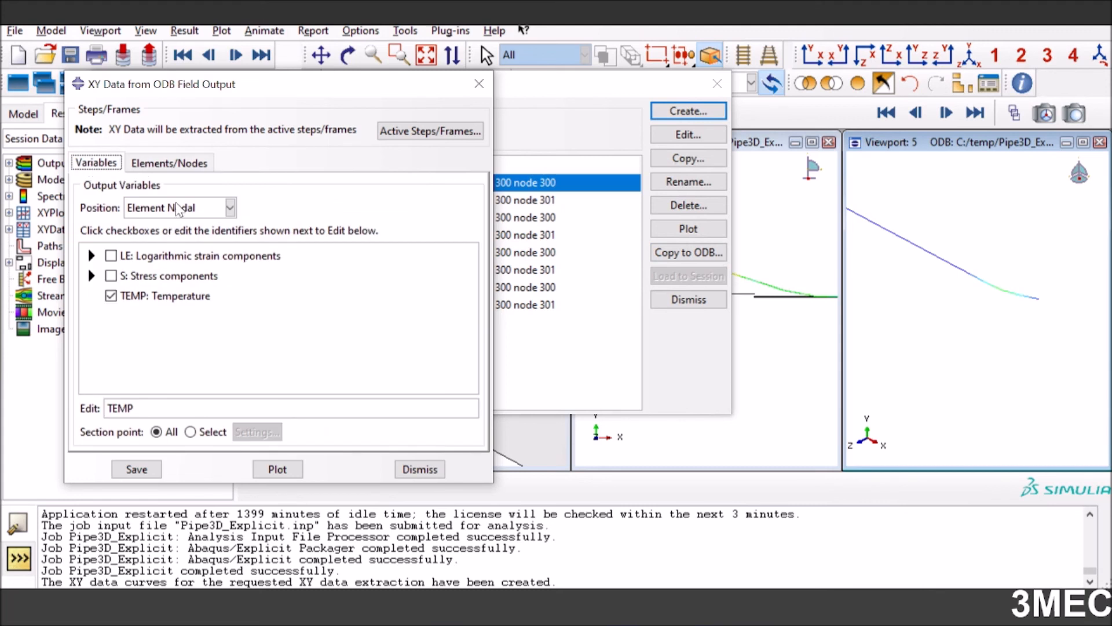
click(181, 207)
click(170, 279)
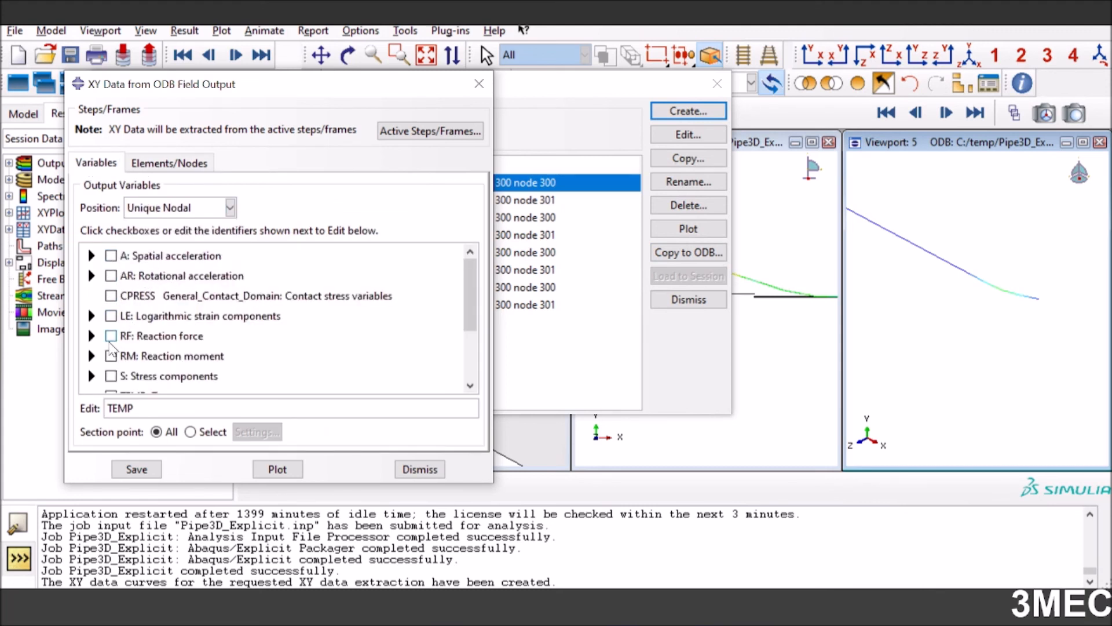
click(92, 336)
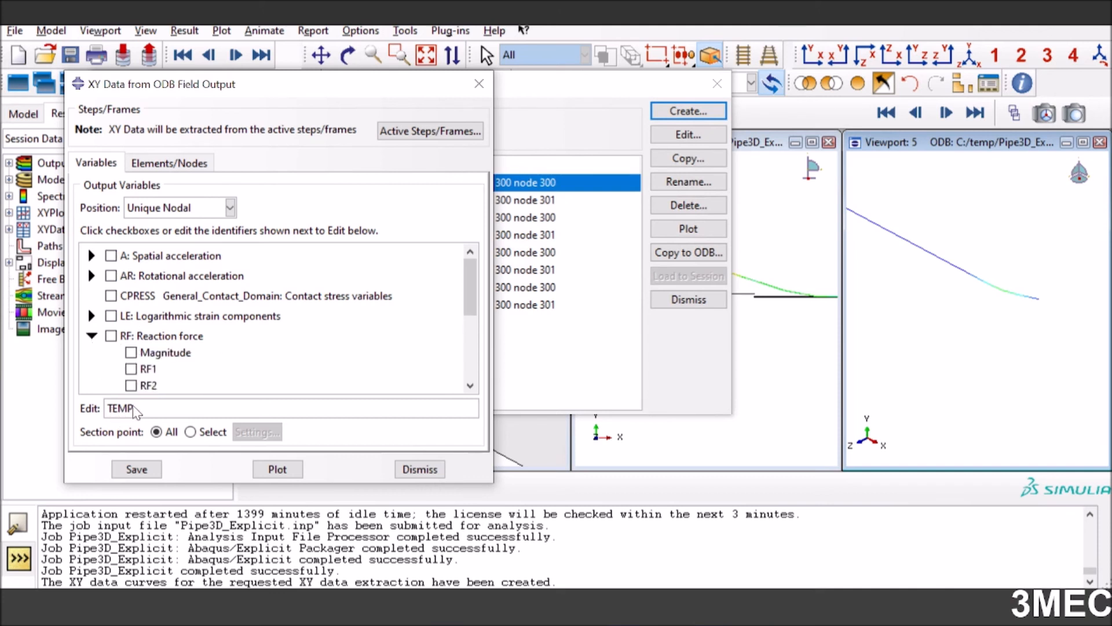
drag(132, 408, 106, 409)
key(BackSpace)
click(131, 352)
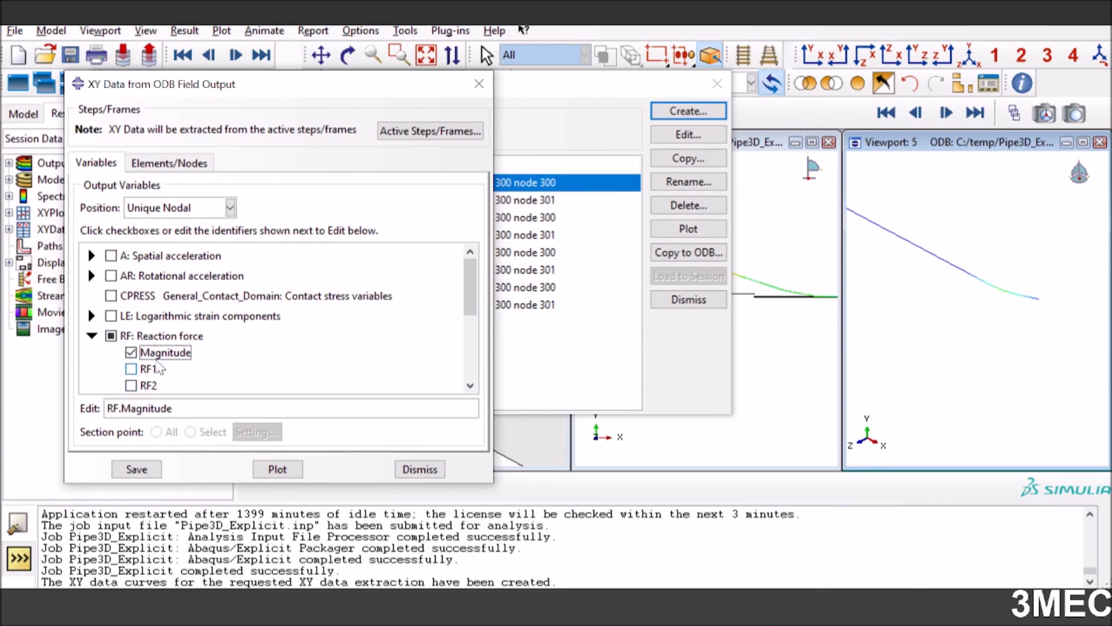
Pick the end node of the pipe in Viewport 5, save its reaction force curve and close the field output dialog
click(198, 164)
click(216, 212)
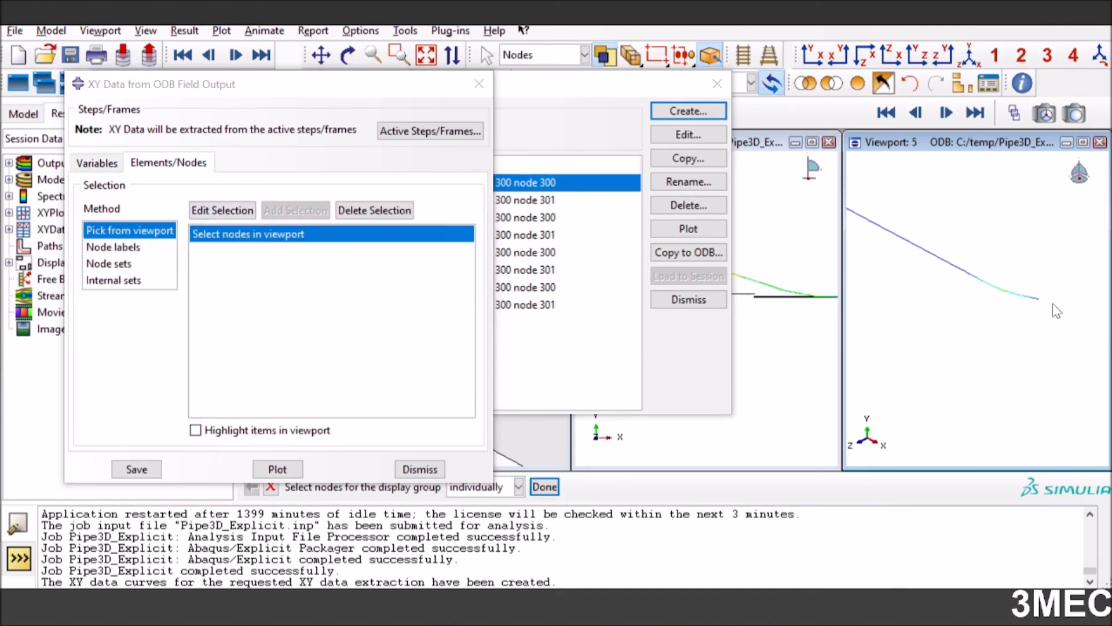
drag(1036, 311, 1037, 313)
click(544, 486)
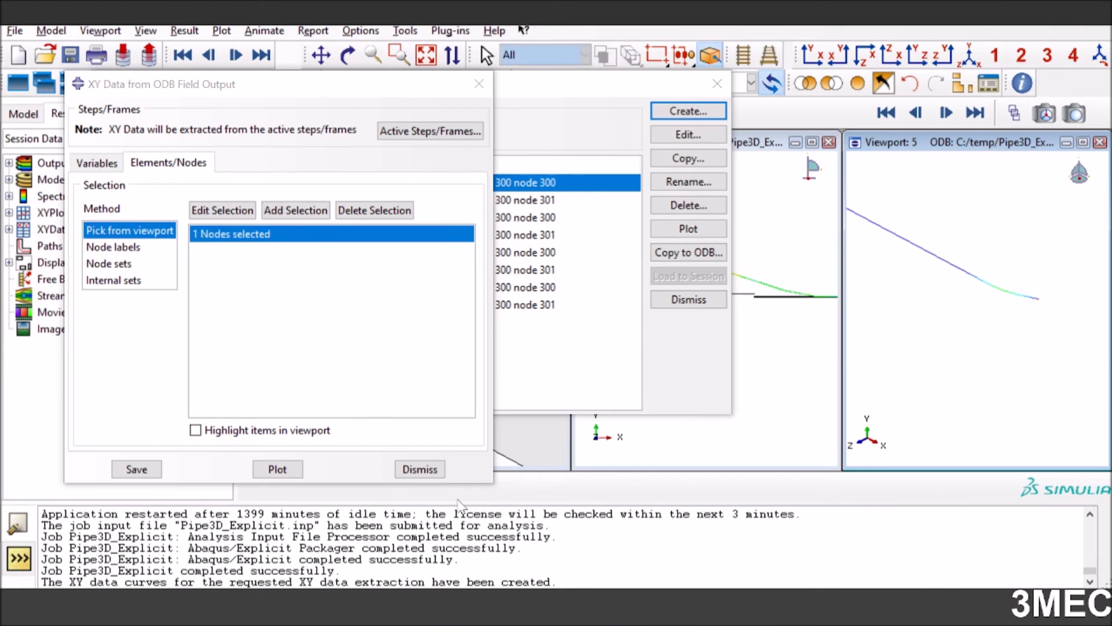
click(137, 468)
click(227, 327)
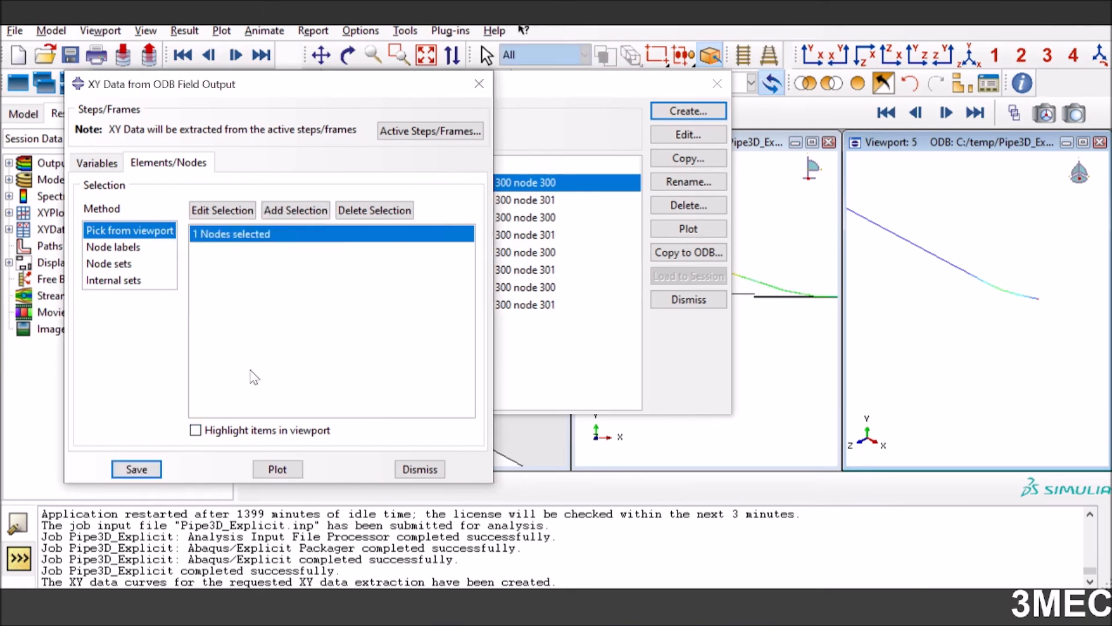
click(409, 468)
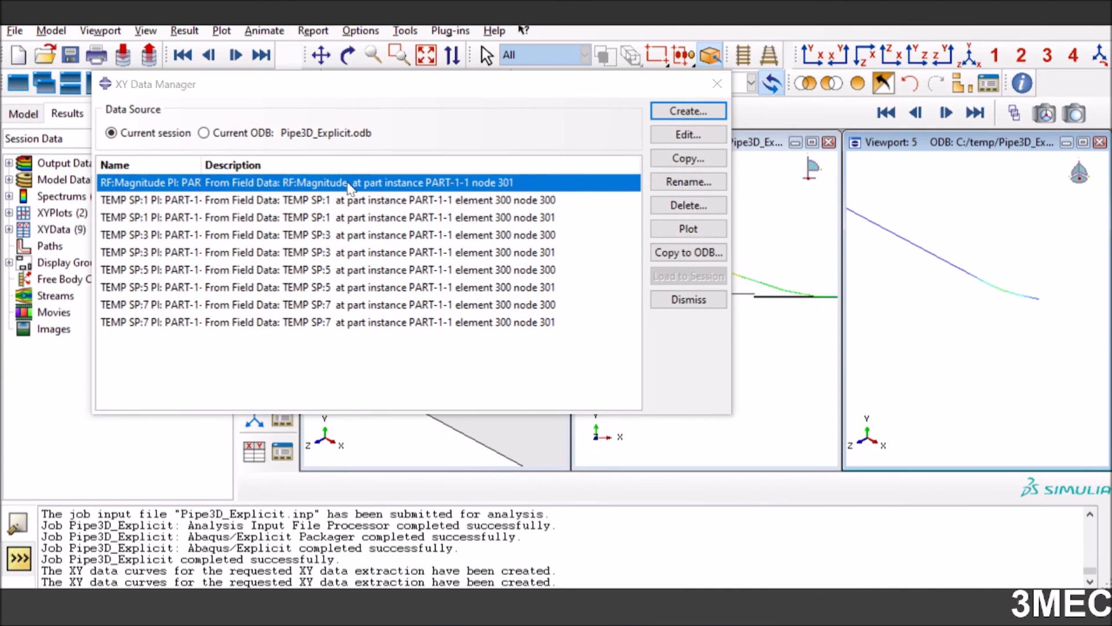
Plot the RF:Magnitude curve of node 301 and the TEMP SP:1 curve of element 300 node 300 in Viewport 5
click(705, 230)
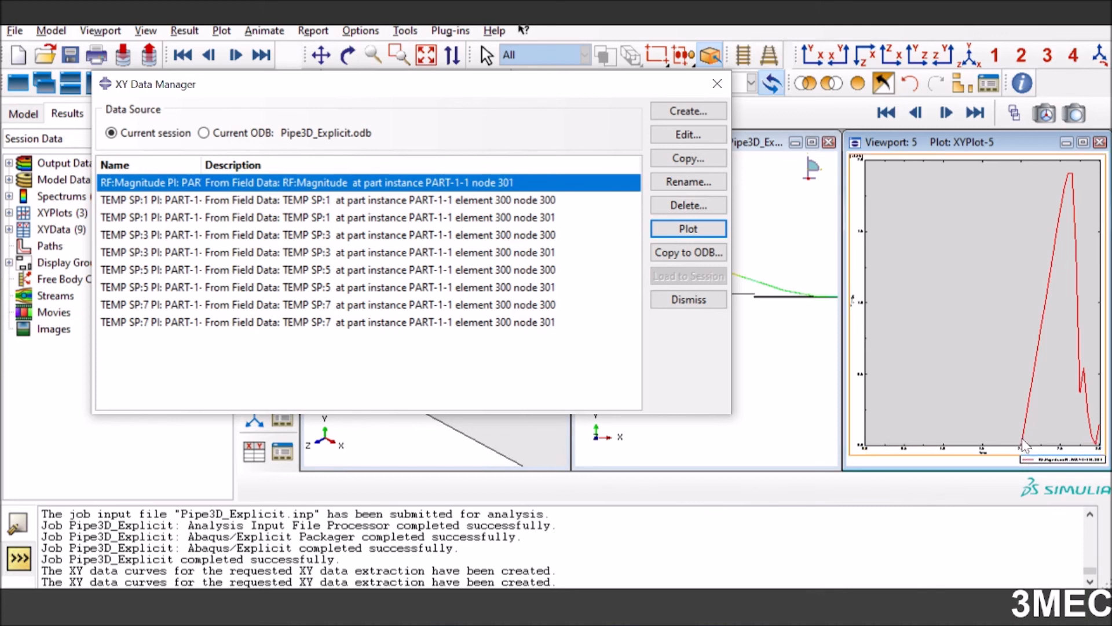
click(398, 199)
click(682, 230)
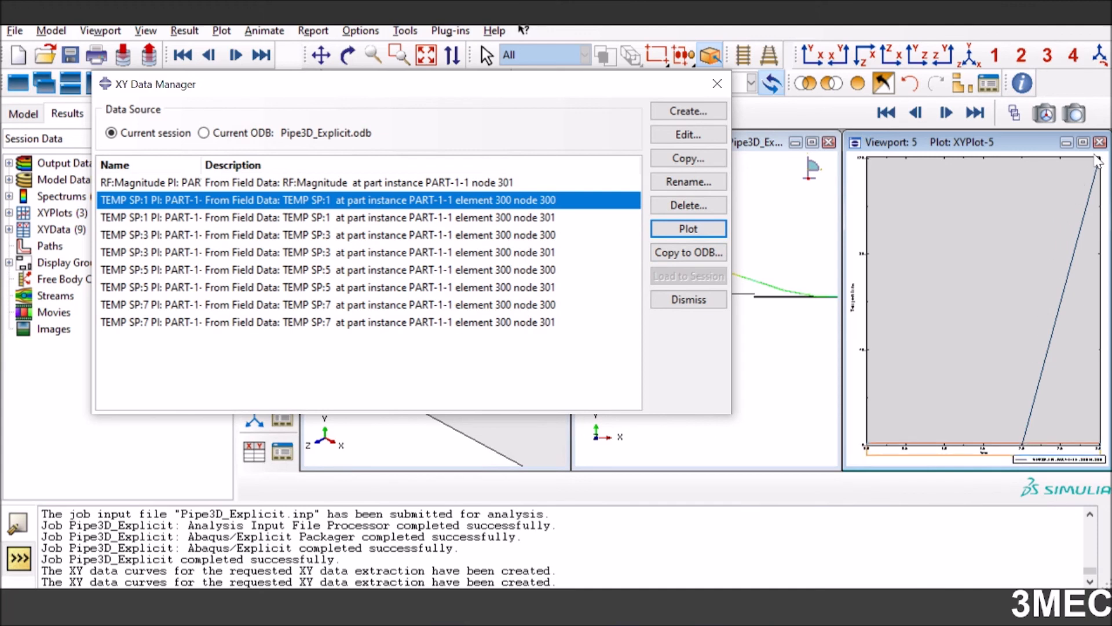
click(311, 189)
click(311, 201)
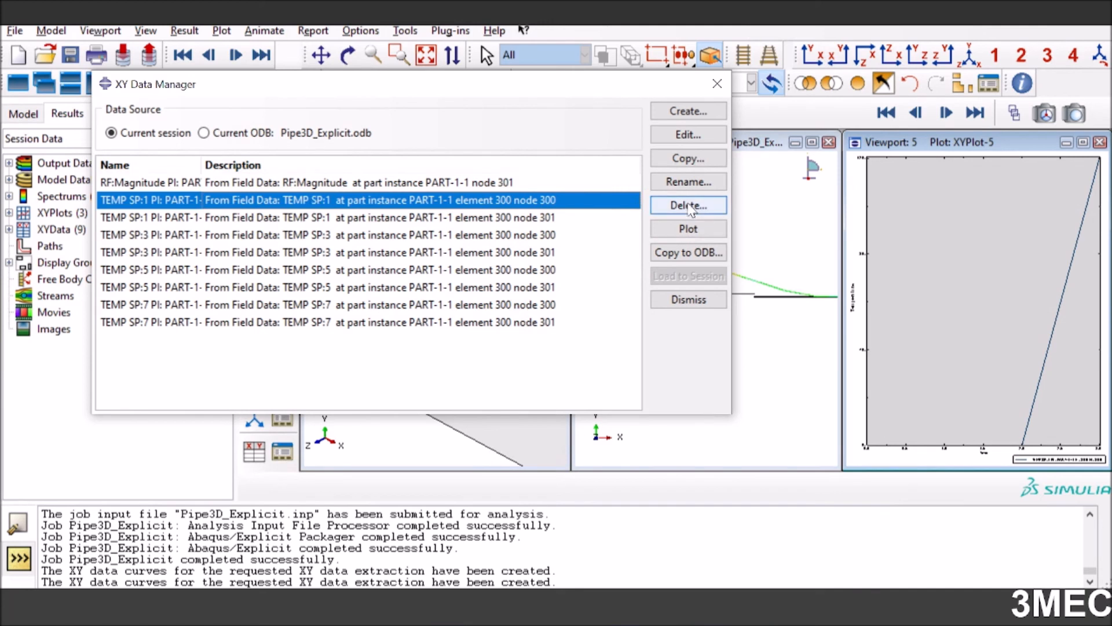
Create an Operate on XY data expression combining TEMP SP:1 of element 300 node 300 with RF:Magnitude of node 301
click(697, 113)
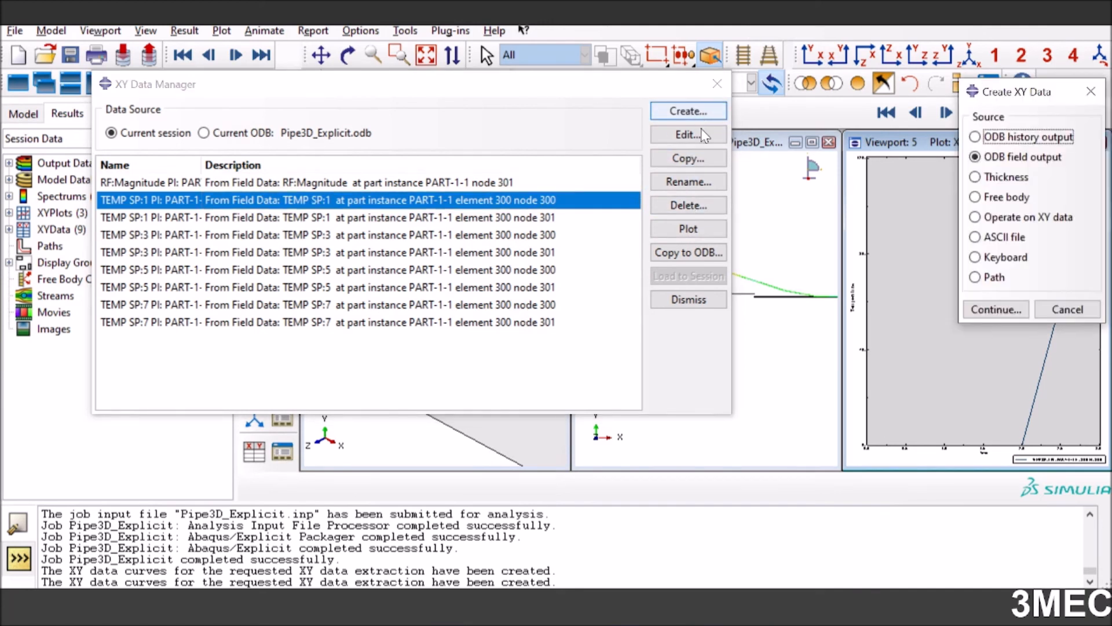
click(1014, 216)
click(1004, 311)
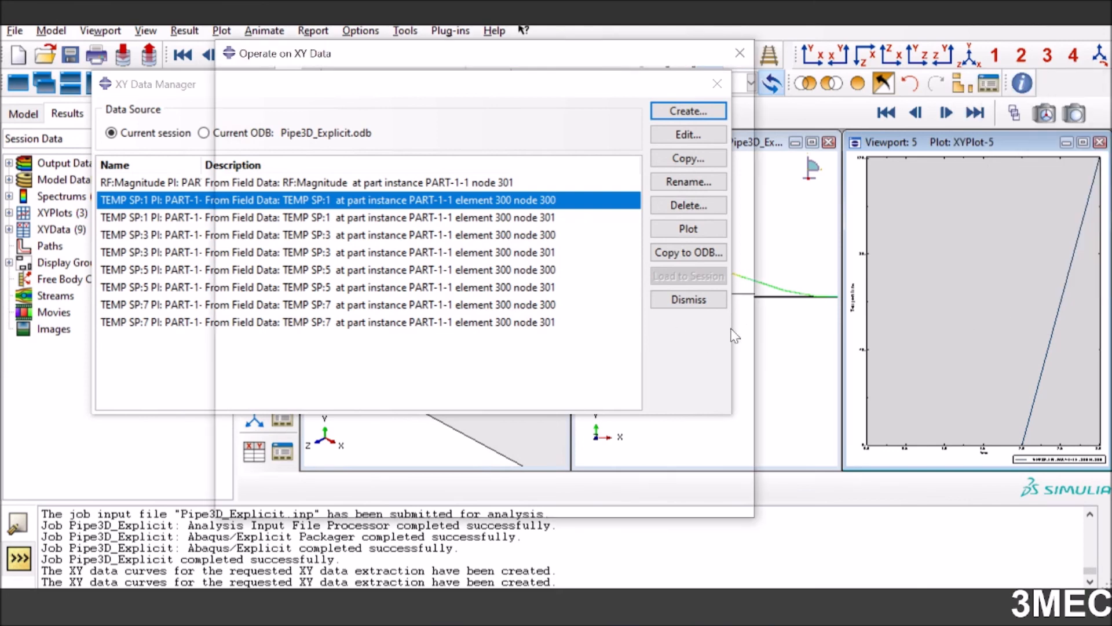
scroll(635, 421, down, 2)
scroll(636, 422, down, 2)
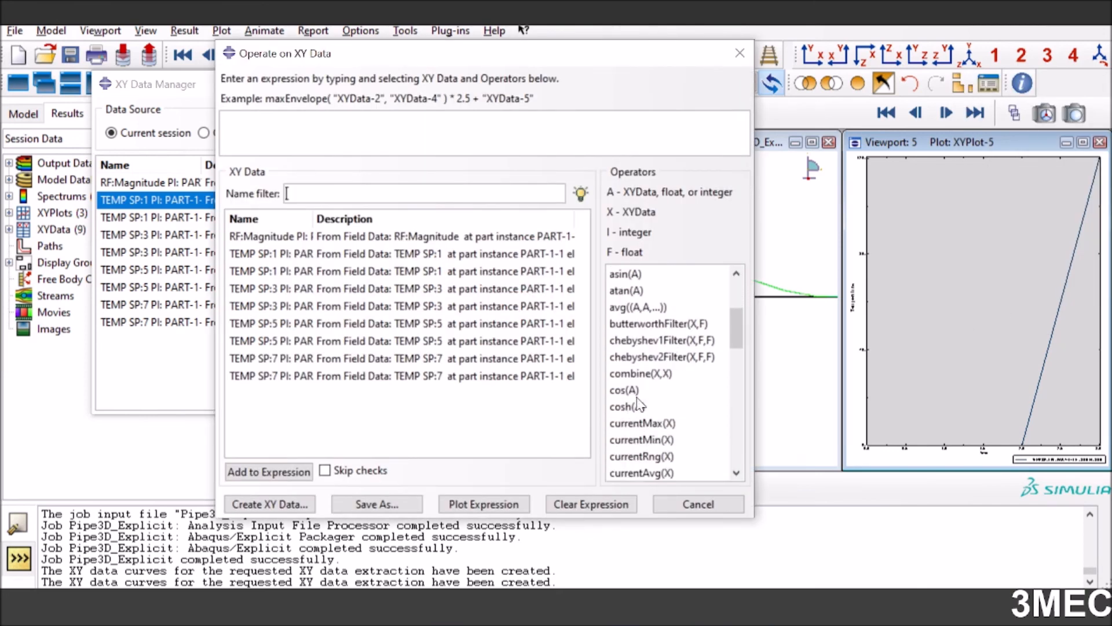
click(640, 374)
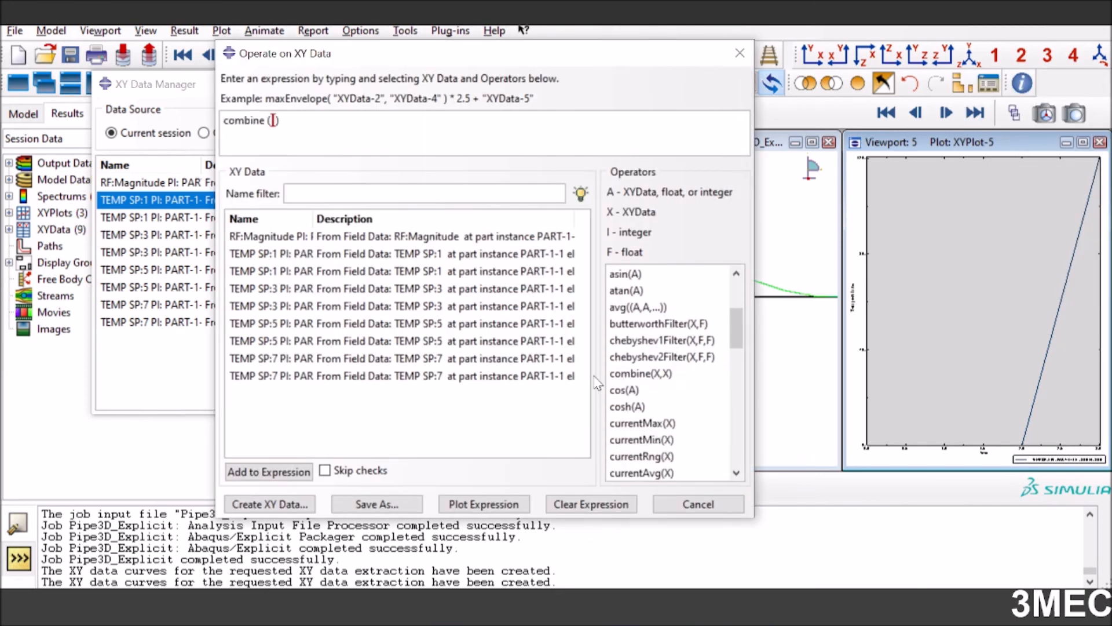
double_click(282, 254)
double_click(278, 237)
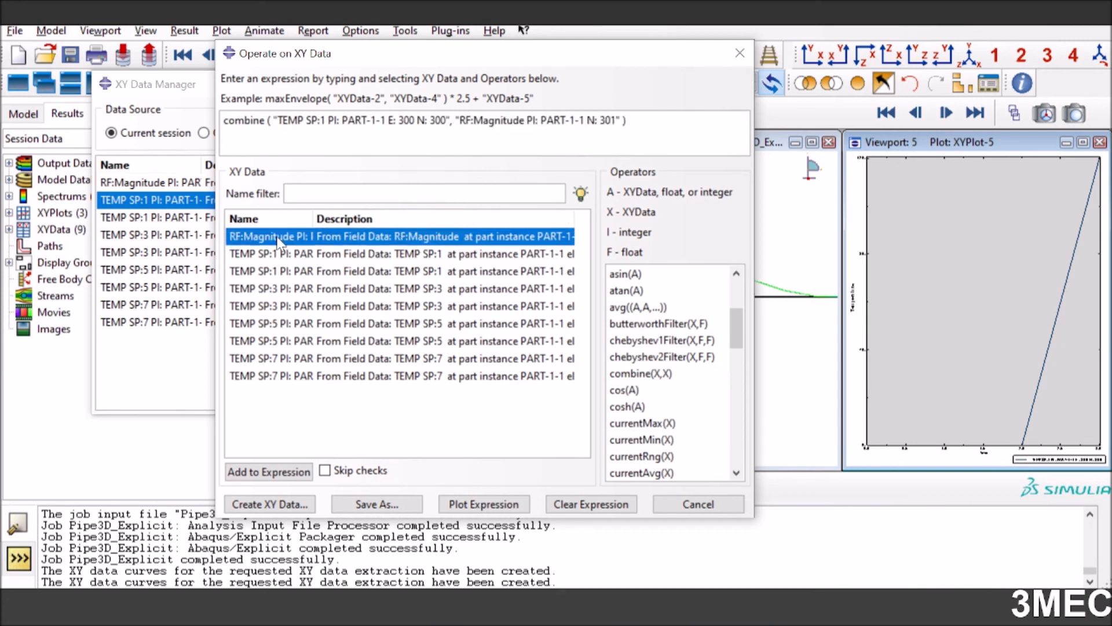
Save the combined expression as XY data named Force vs Temp, close the expression dialog and plot the curve in Viewport 5
click(402, 505)
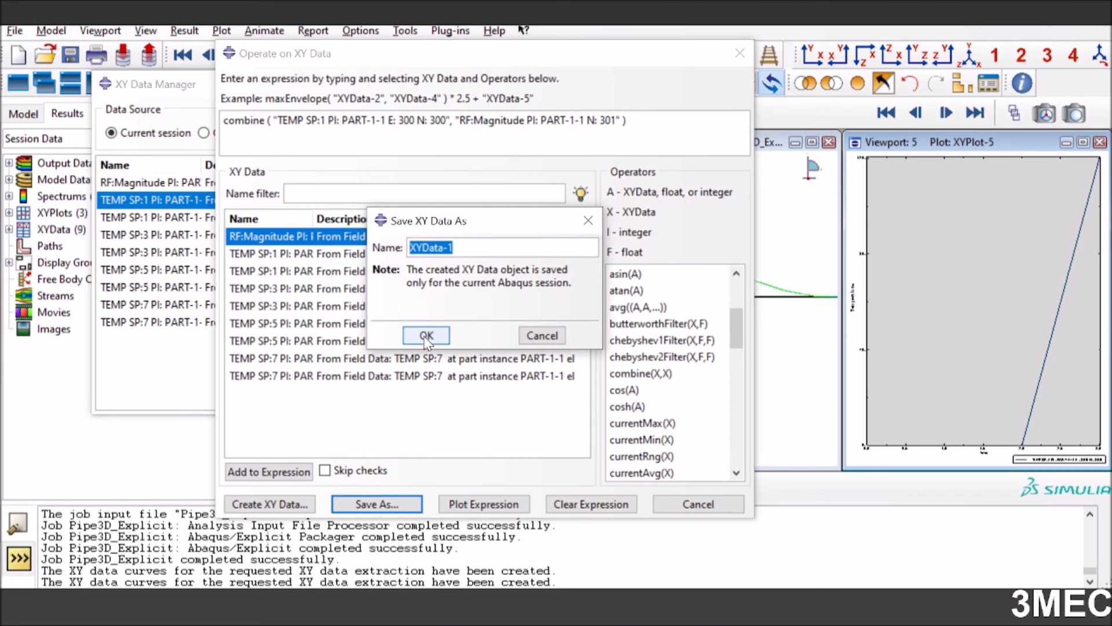
text(Force vs Temp)
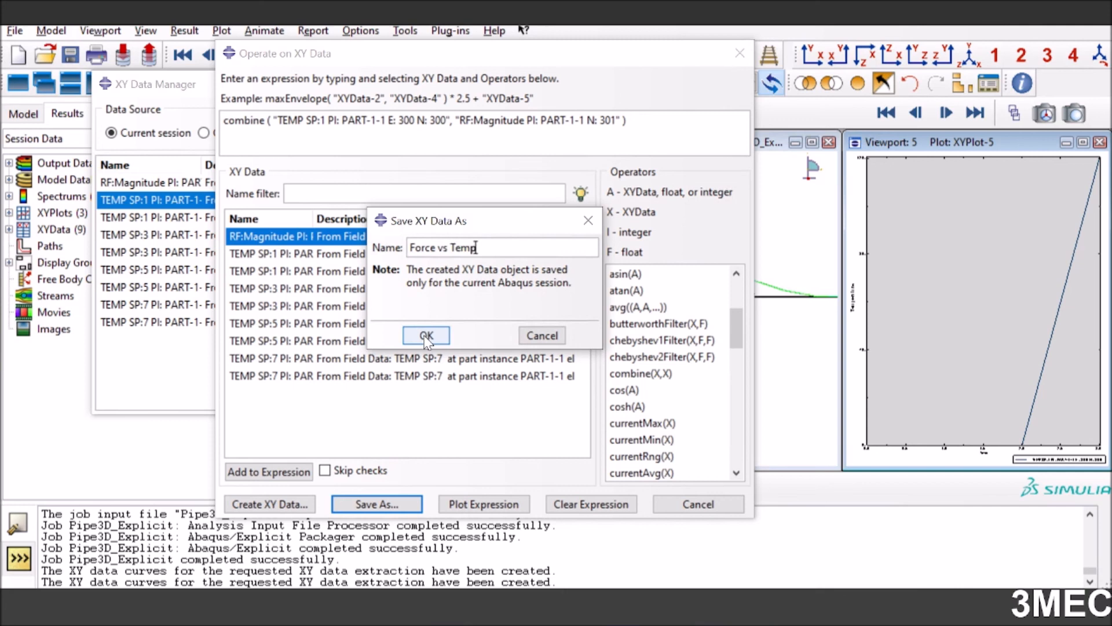
click(426, 336)
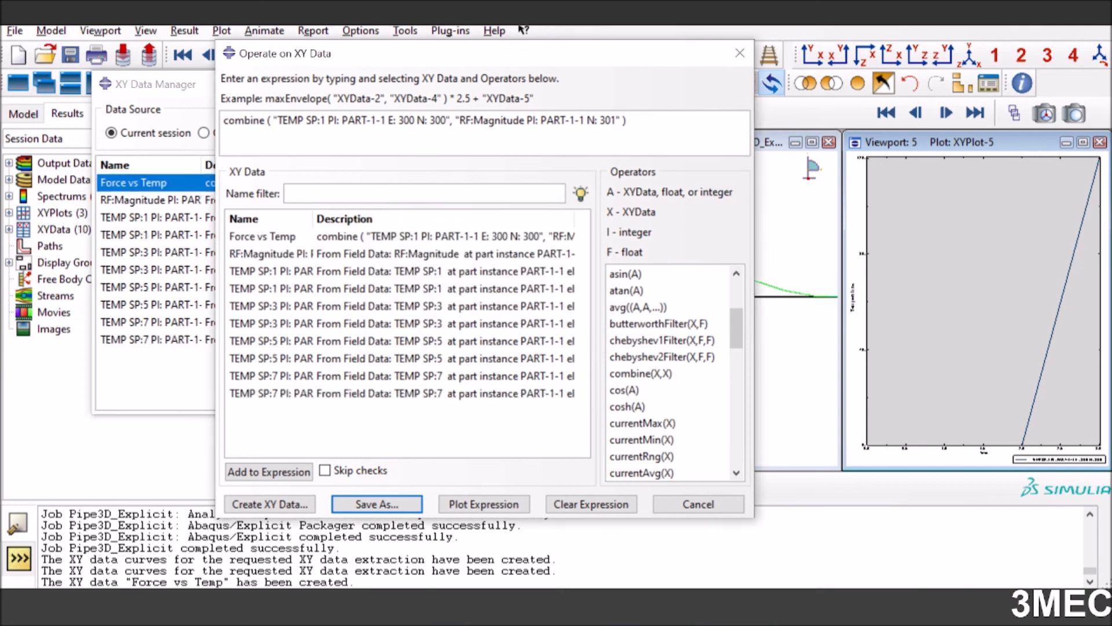
click(672, 510)
click(688, 229)
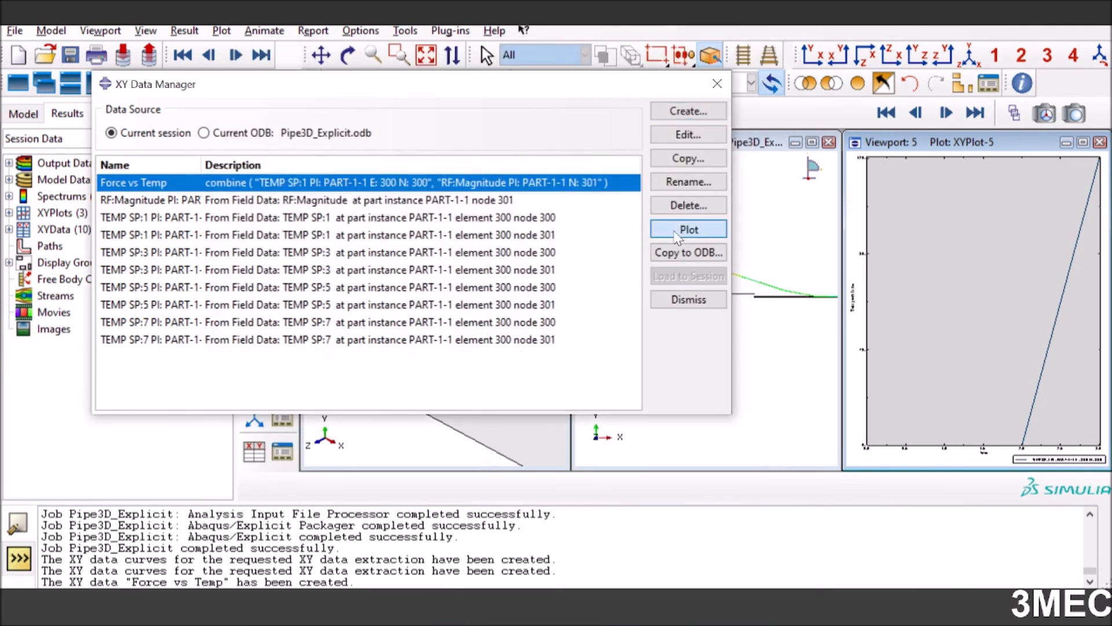
Set the label font size of the plot's Force axis to 24 points
double_click(866, 309)
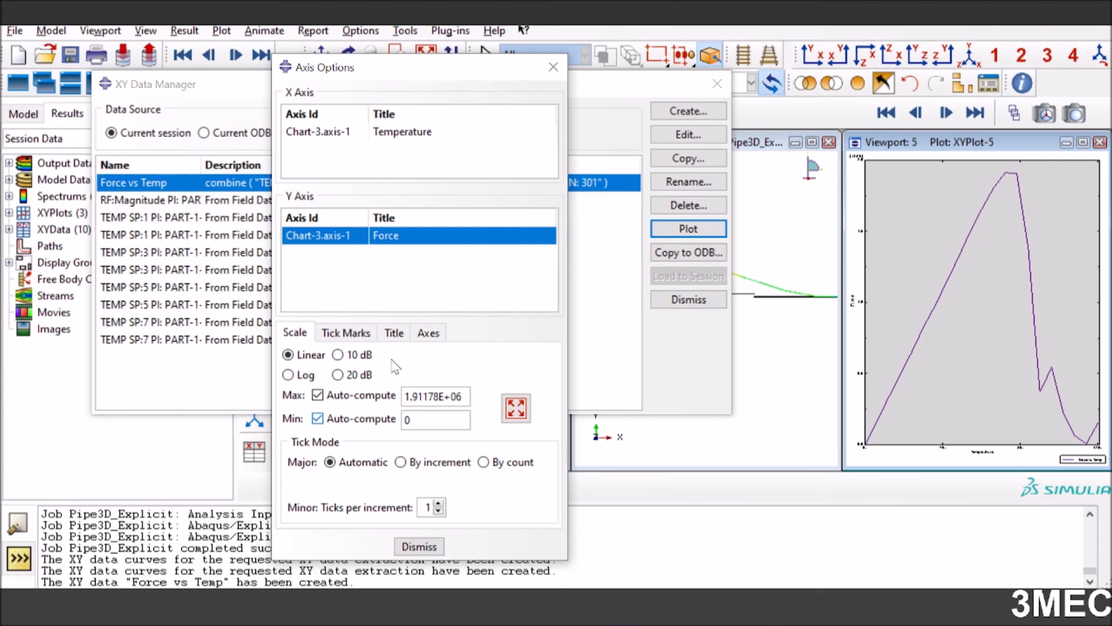
click(427, 335)
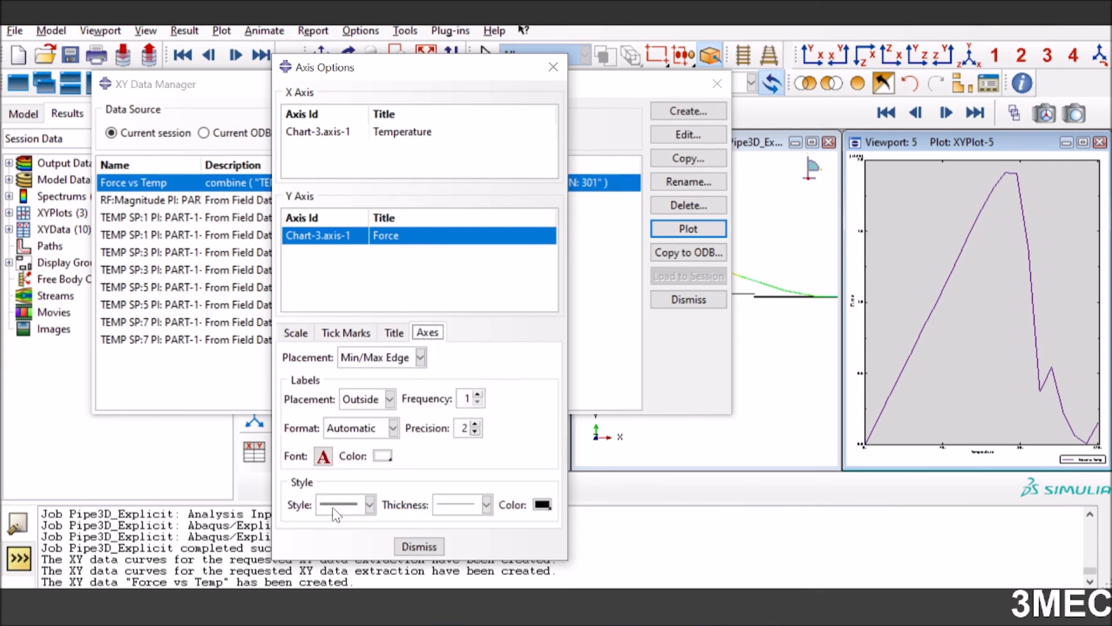
click(324, 456)
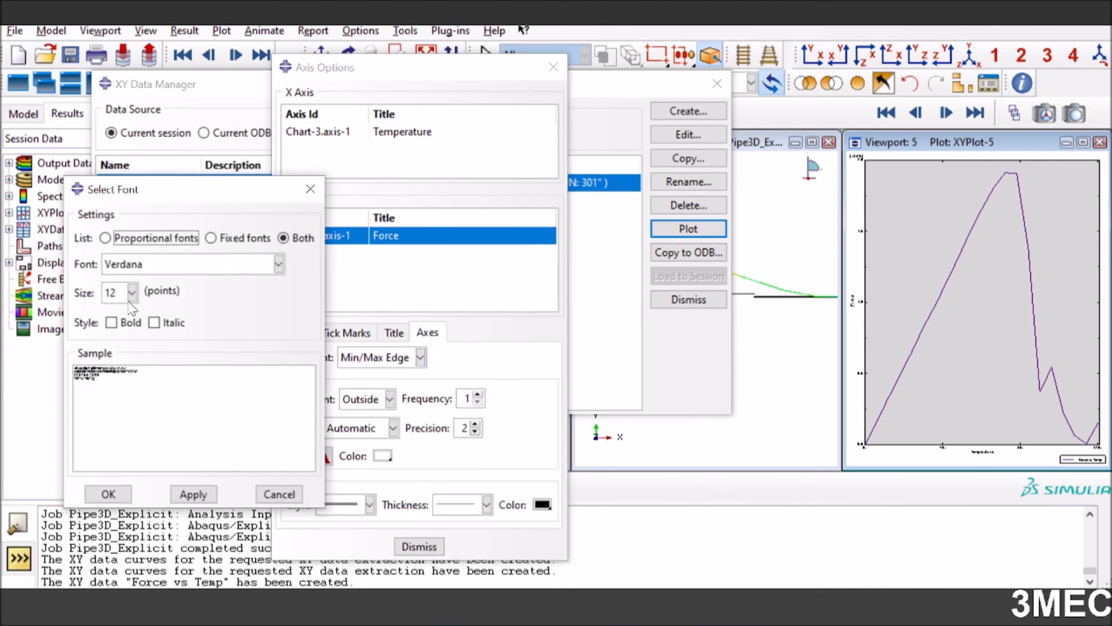
click(132, 293)
click(116, 393)
click(192, 494)
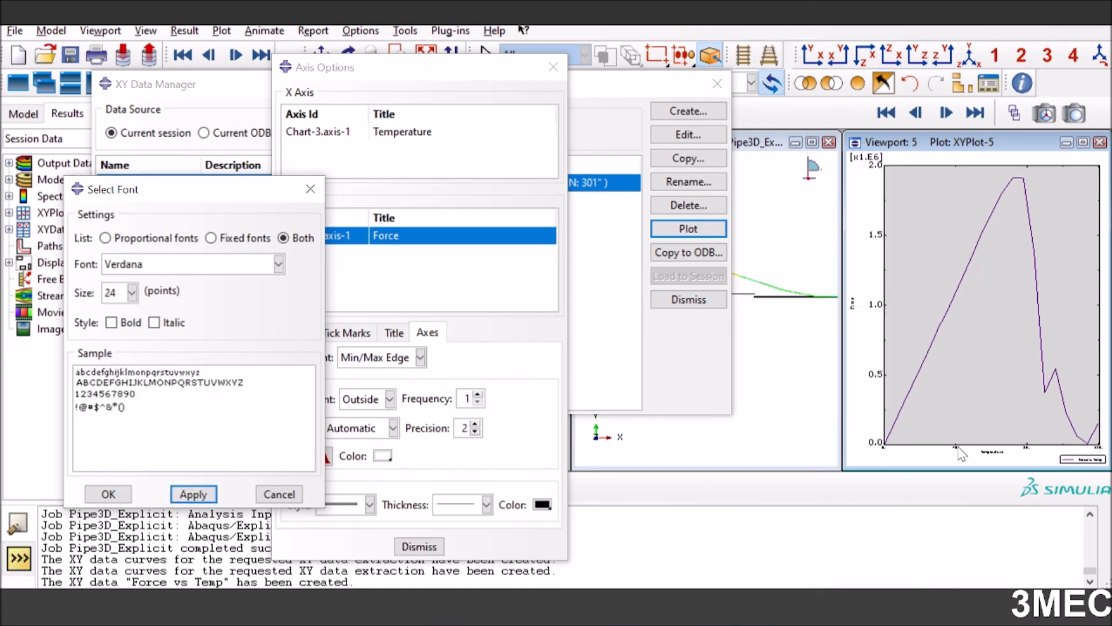
click(109, 494)
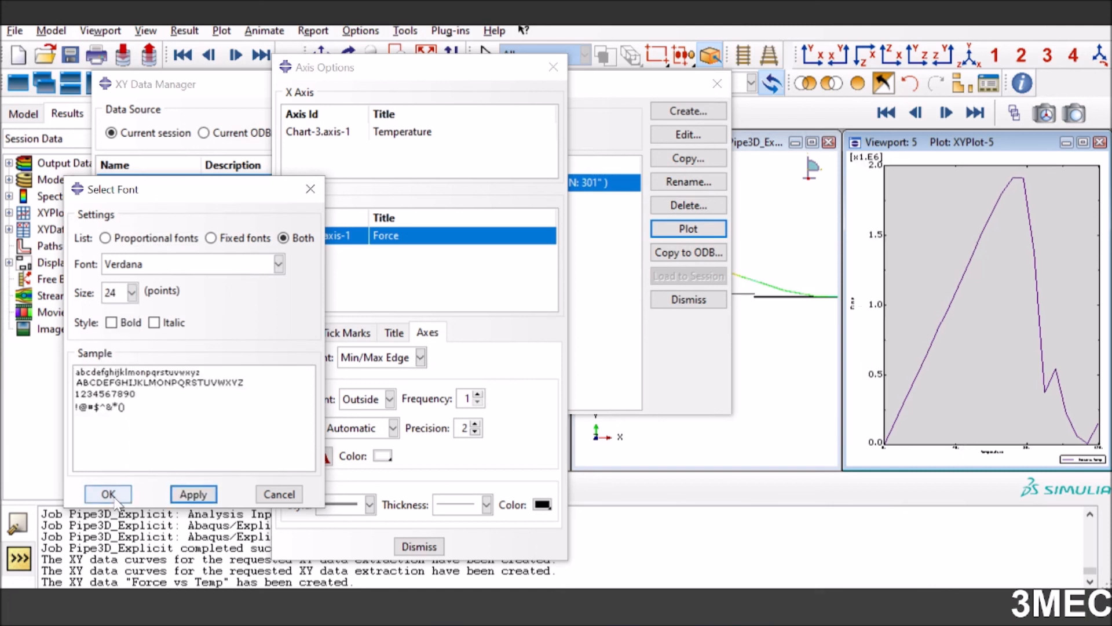
Set the label font size of the Temperature axis to 24 points and close the axis options and XY data manager
double_click(1027, 449)
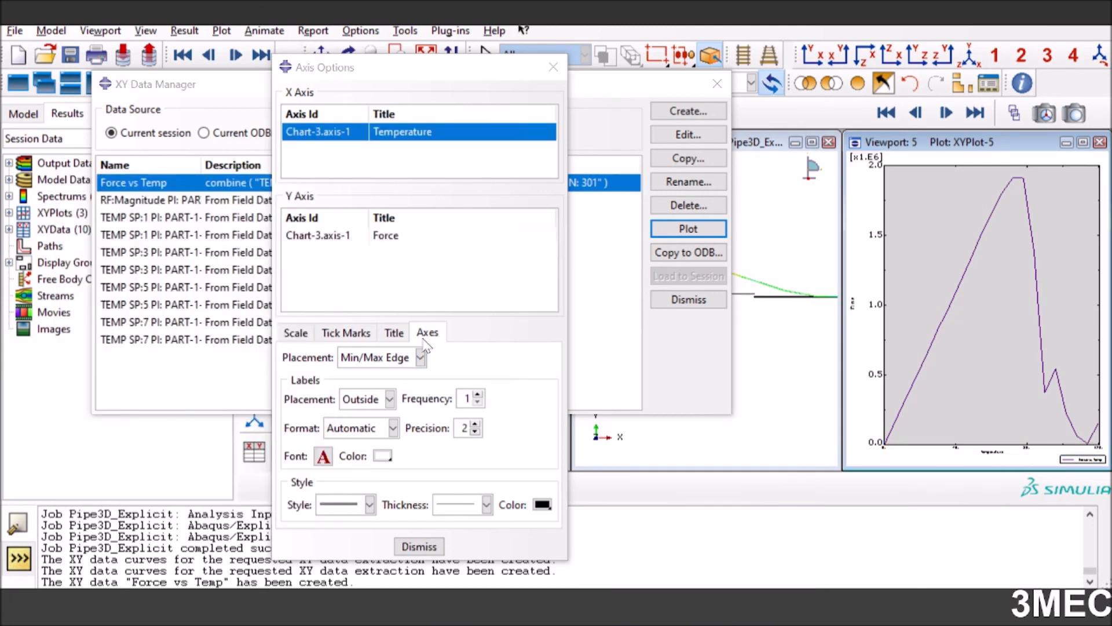
click(323, 457)
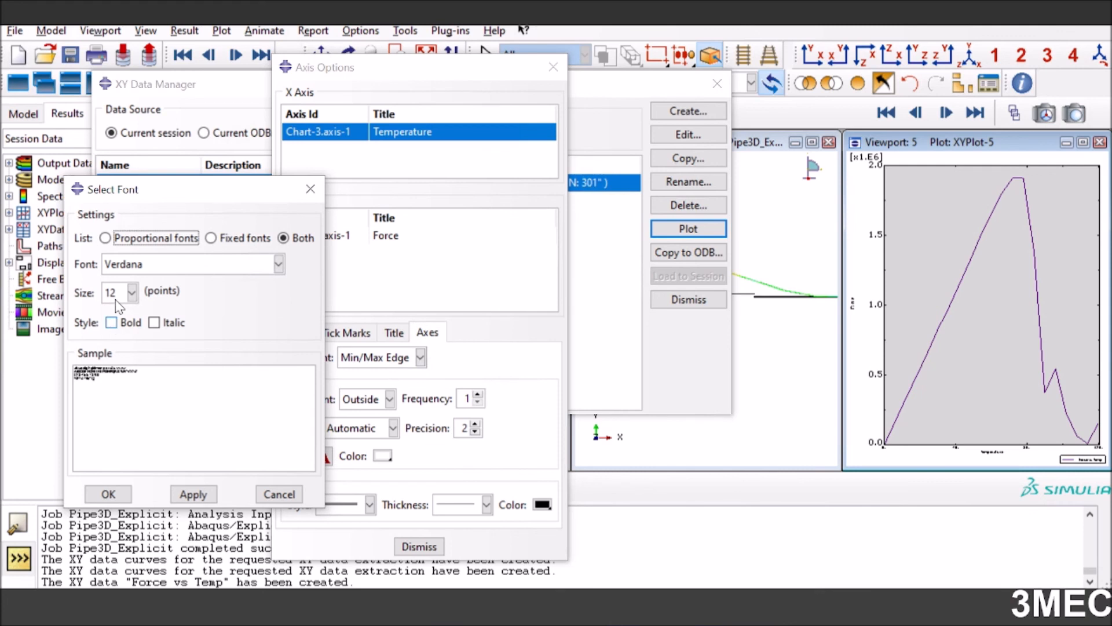
click(132, 291)
click(119, 395)
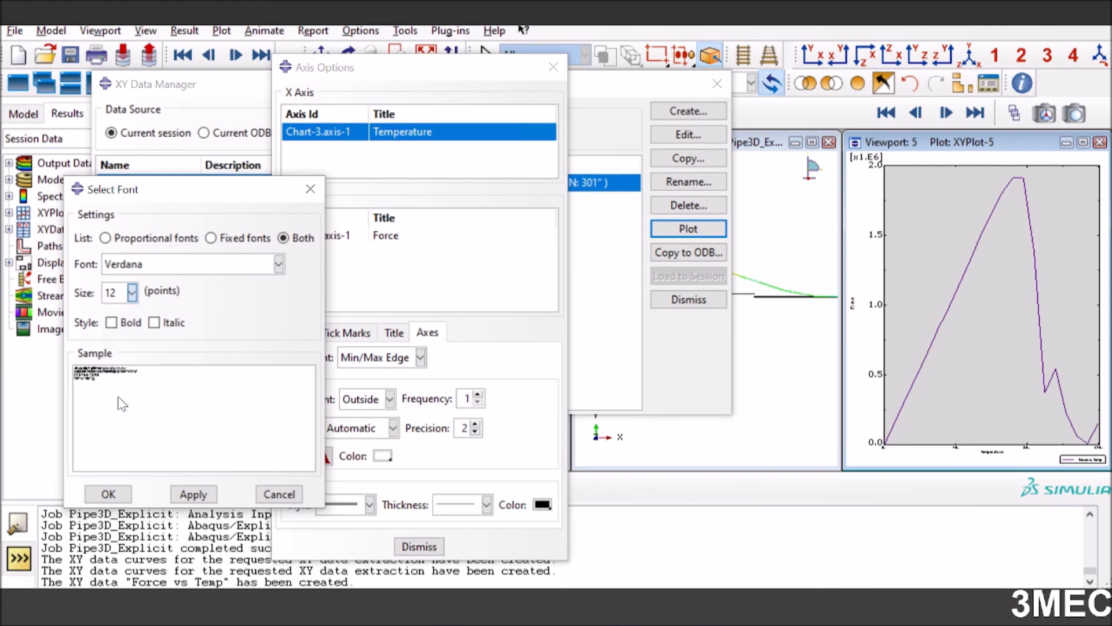
click(110, 494)
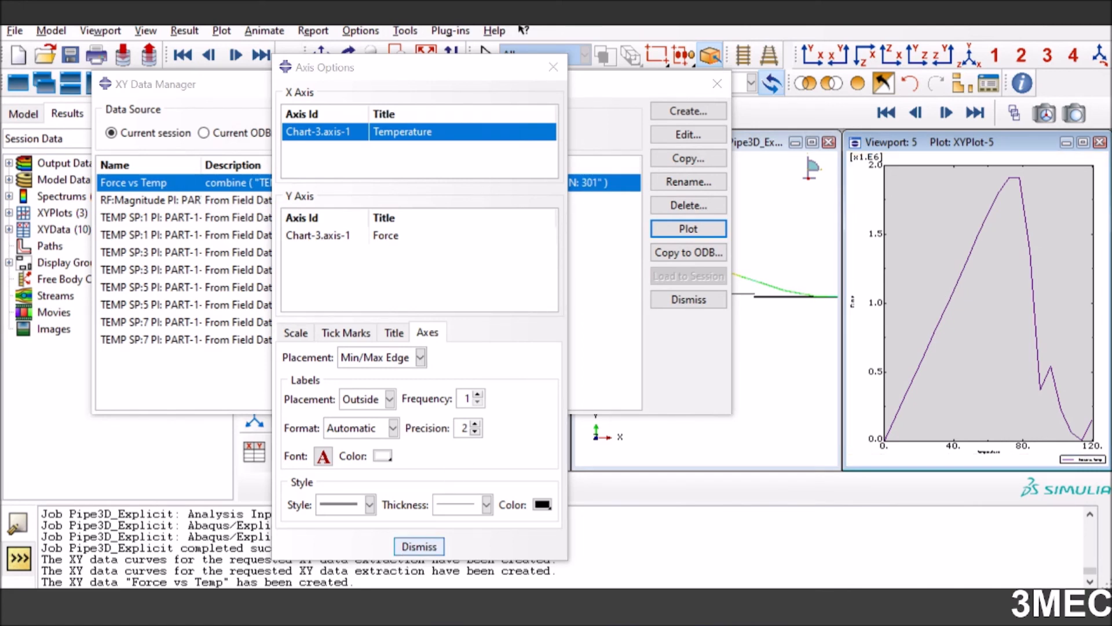
click(419, 547)
click(692, 300)
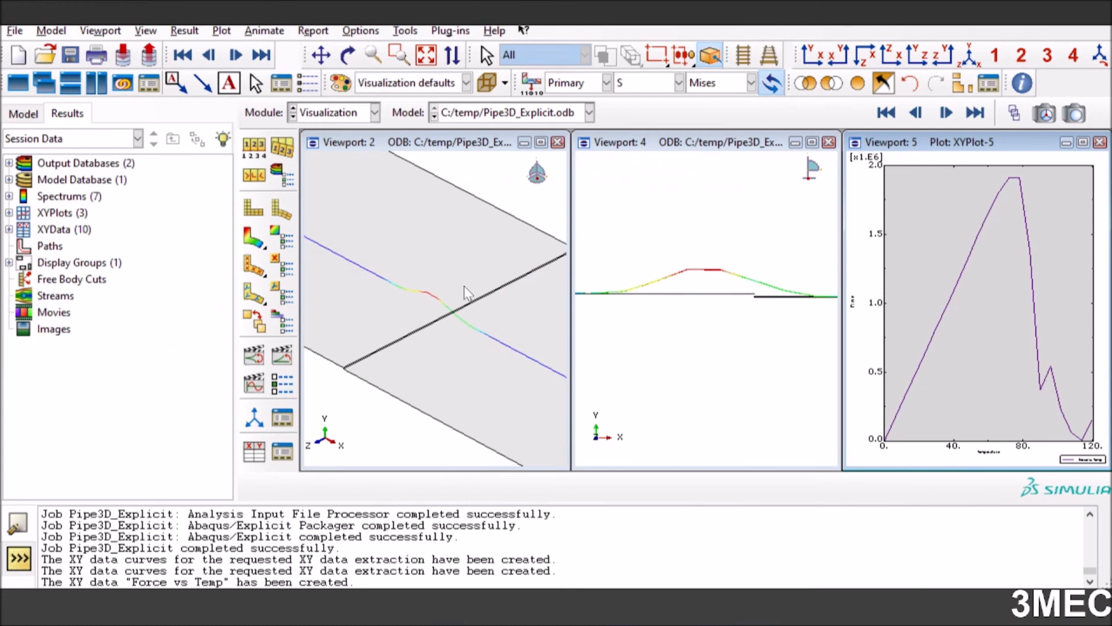
Make Viewport 5 current and start the time history animation for its Force vs Temp plot
click(450, 339)
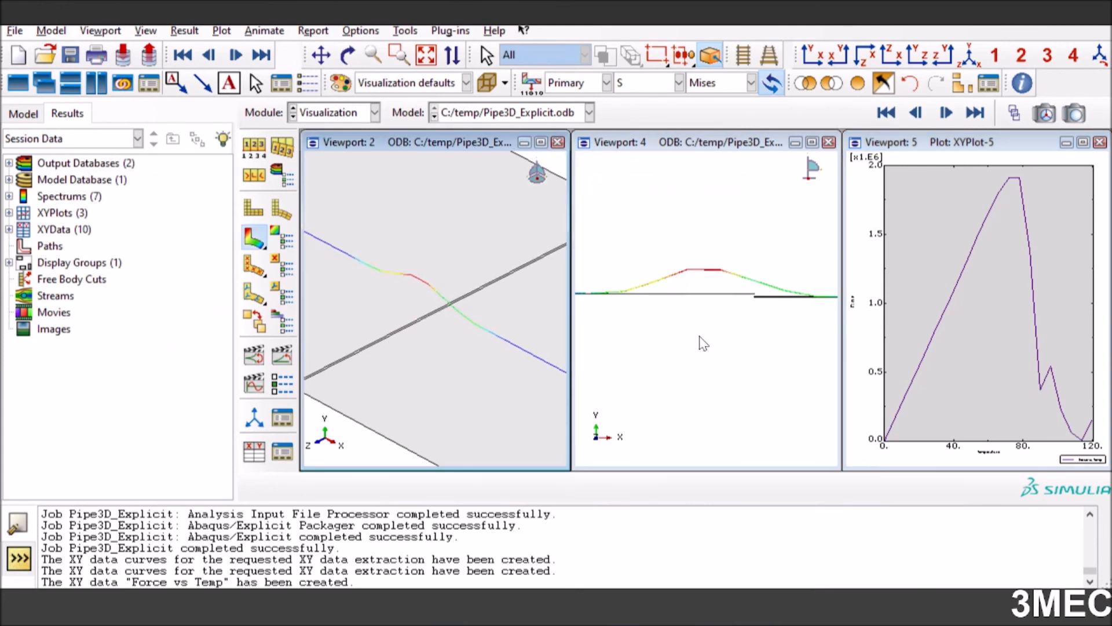
click(949, 143)
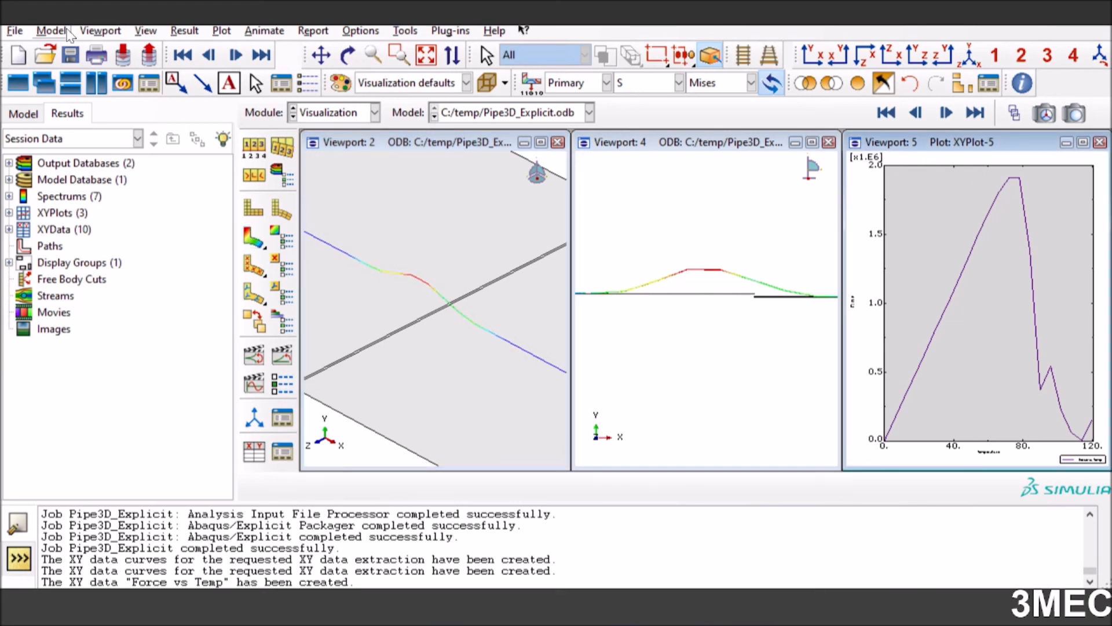
click(100, 31)
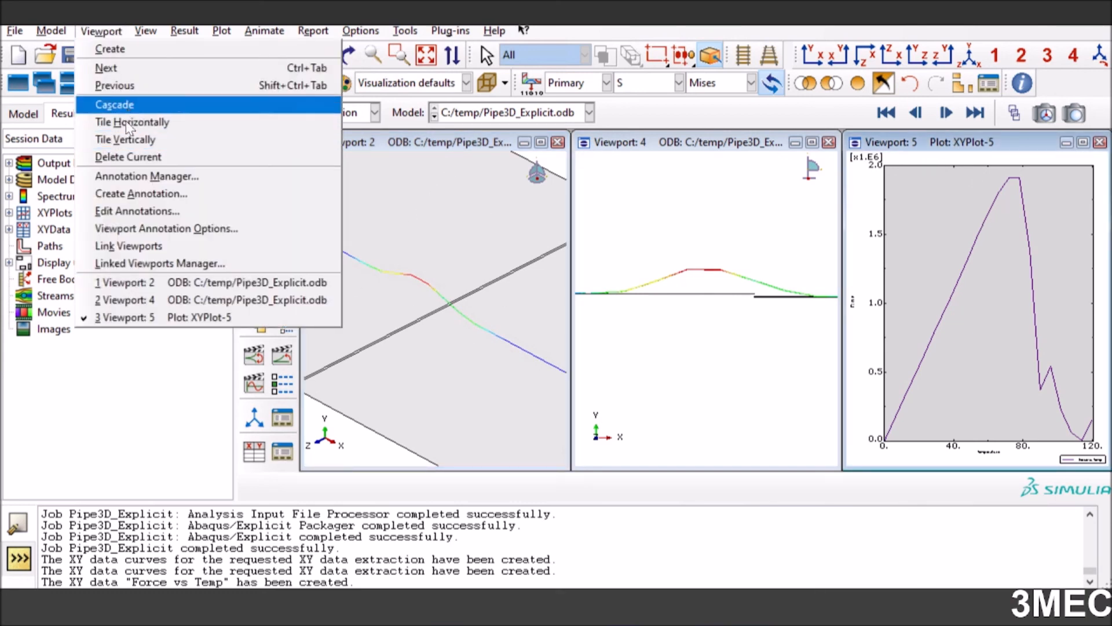
click(798, 27)
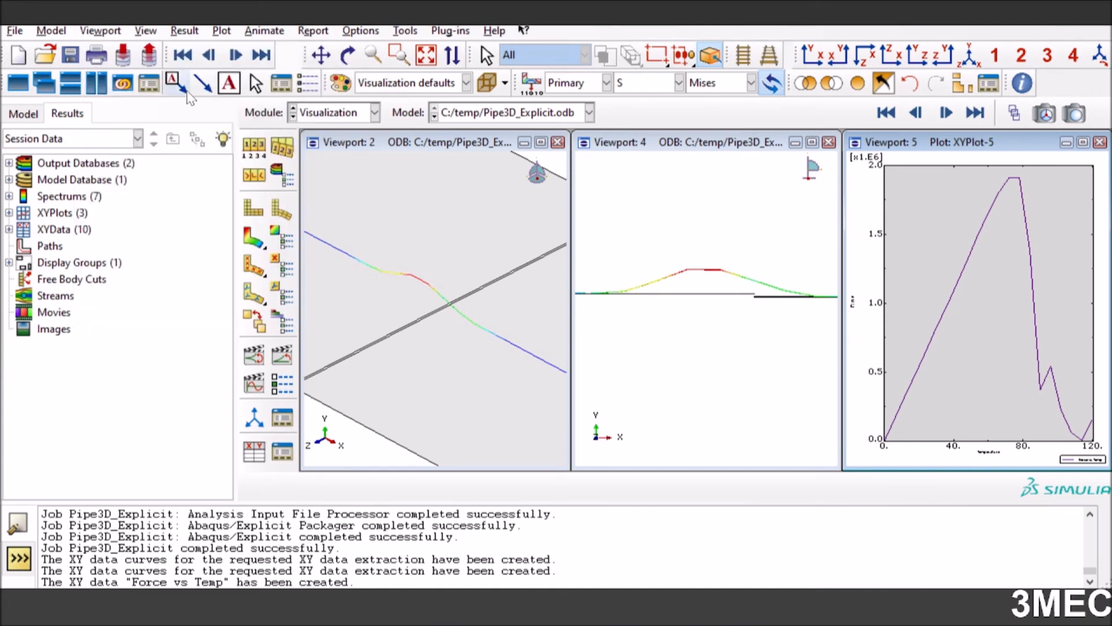
click(281, 360)
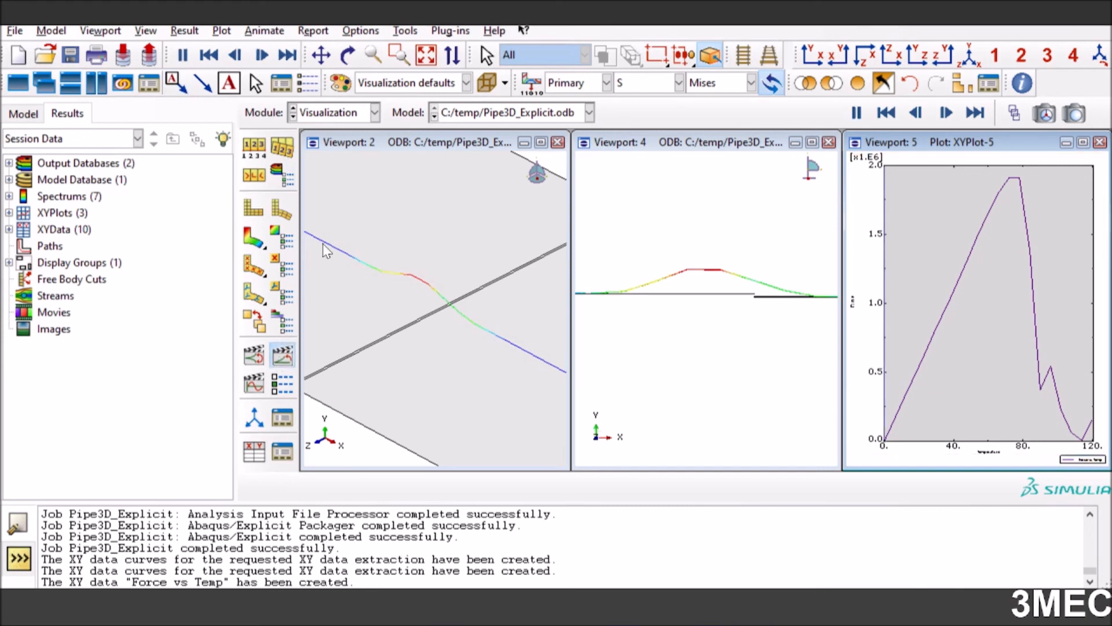
Make Viewport 2 current and link the viewports
click(412, 146)
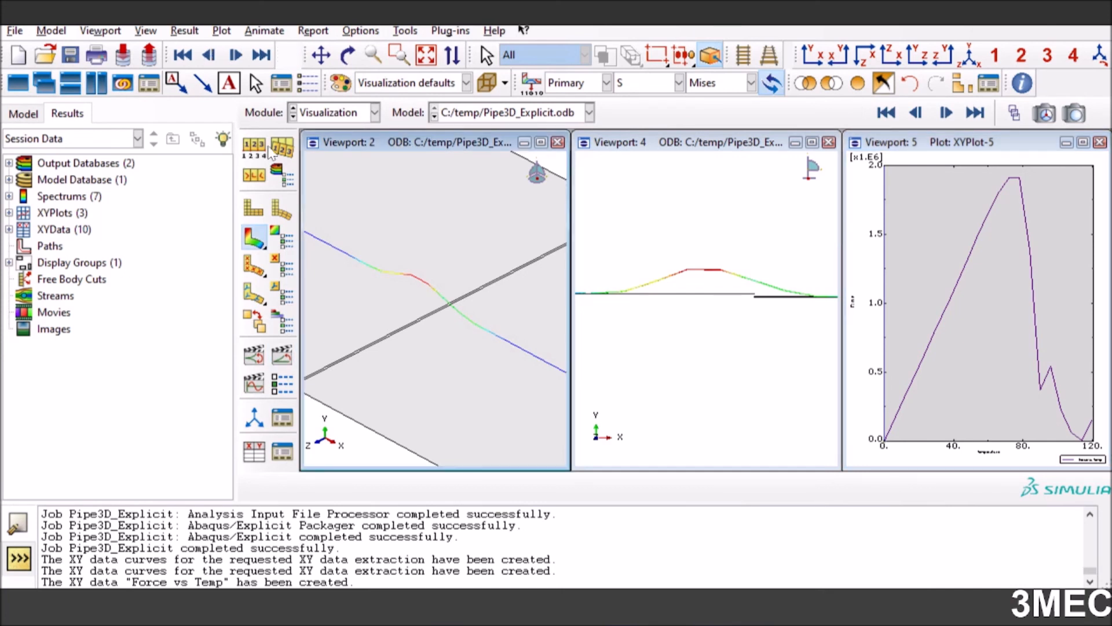
click(101, 31)
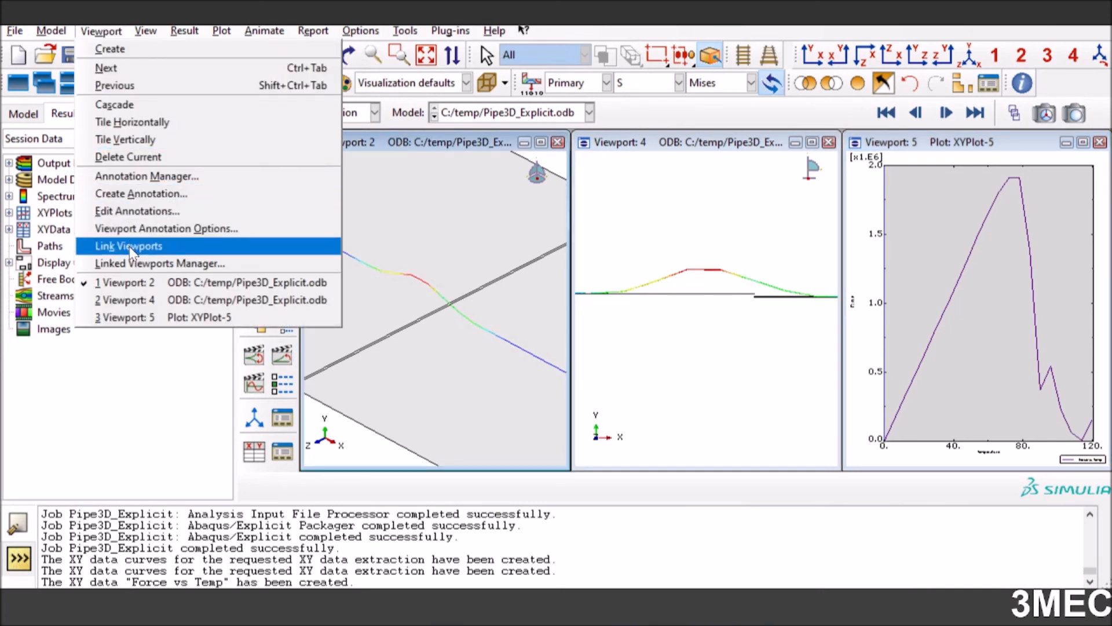
click(152, 247)
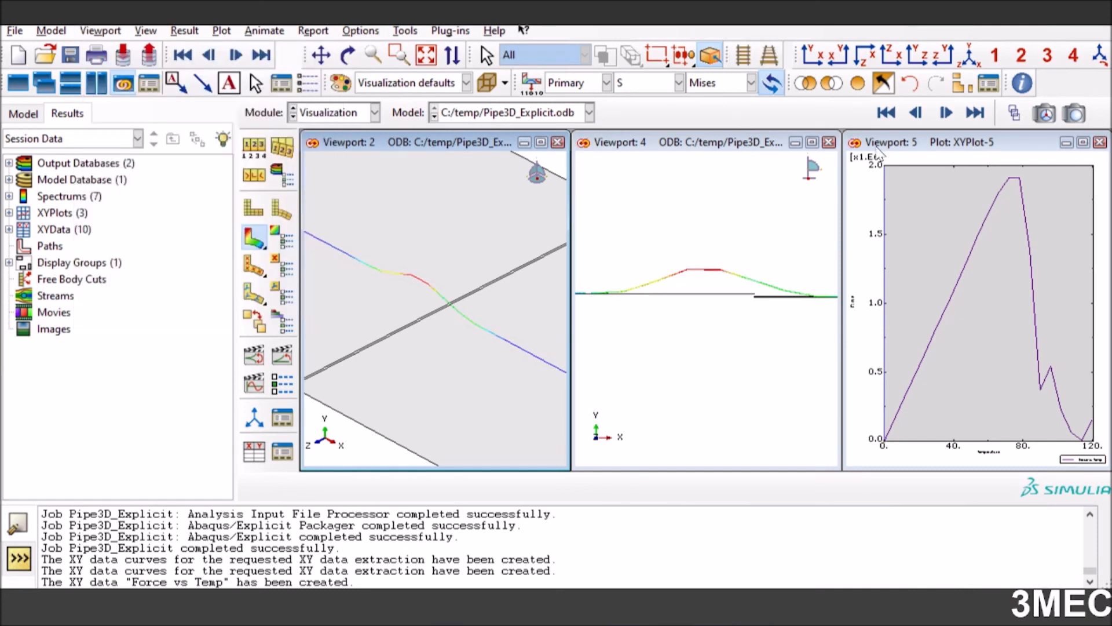
Start the time history animation in Viewports 2 and 4, and make Viewport 2 current again
click(282, 356)
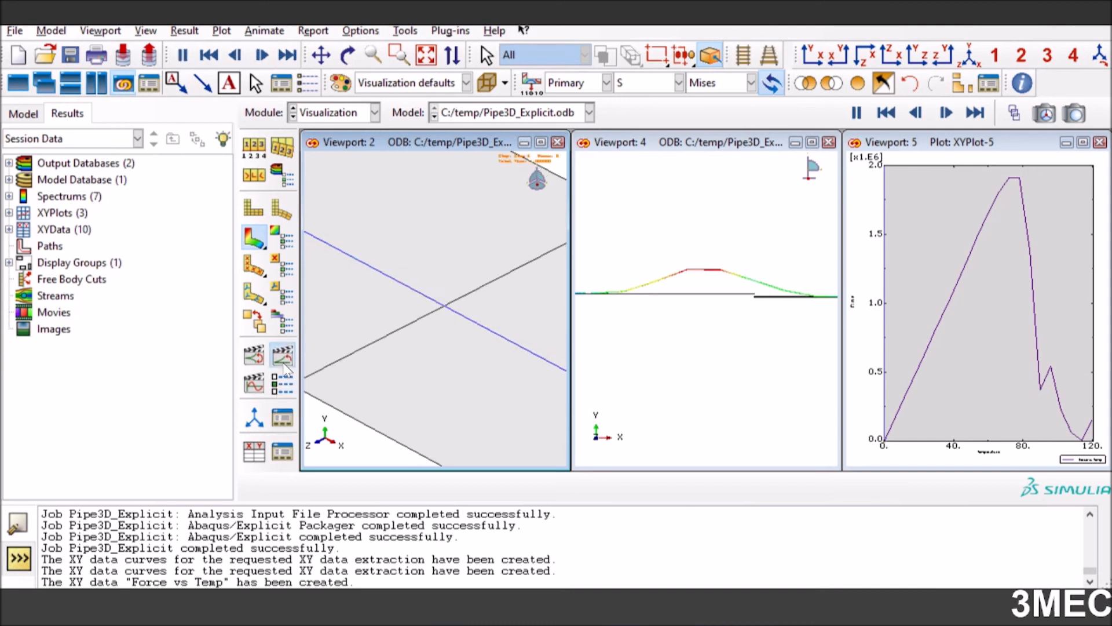
click(730, 148)
click(282, 355)
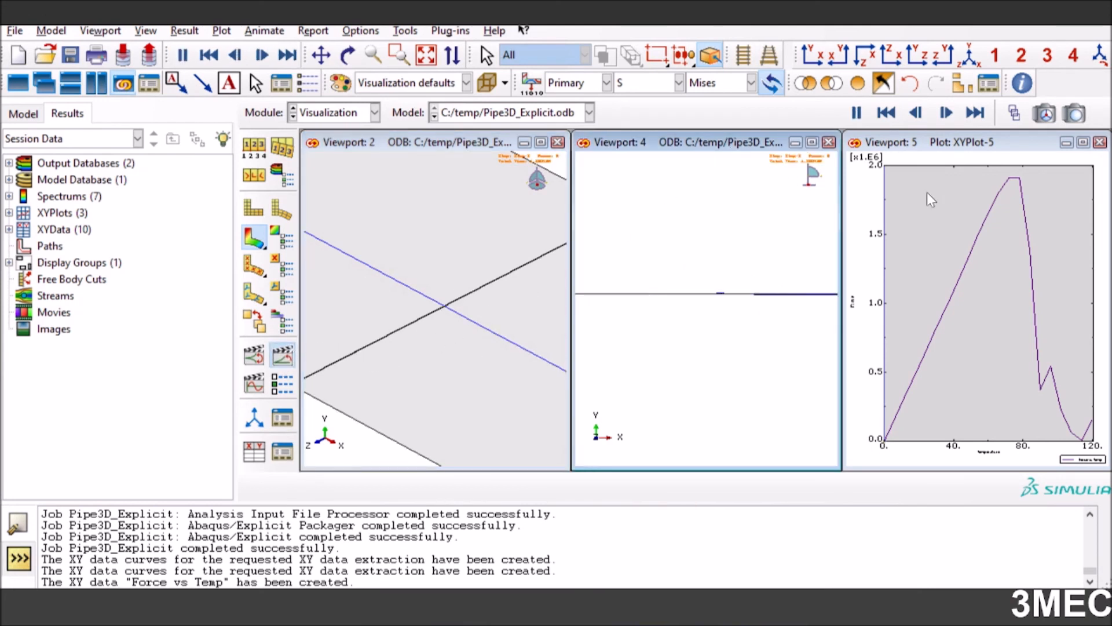
click(939, 145)
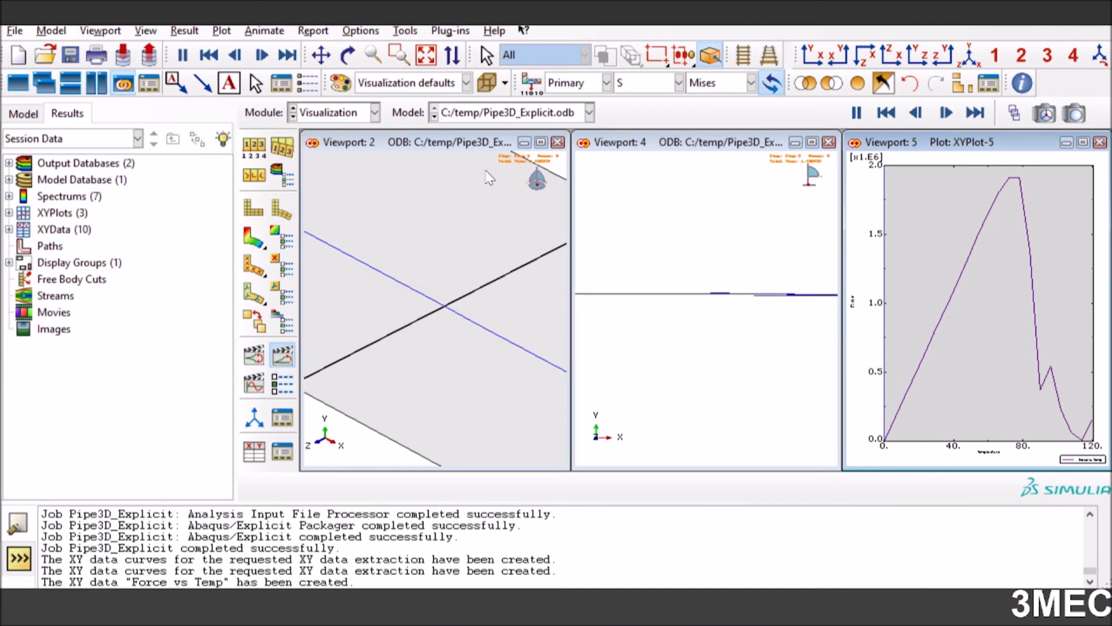
click(442, 142)
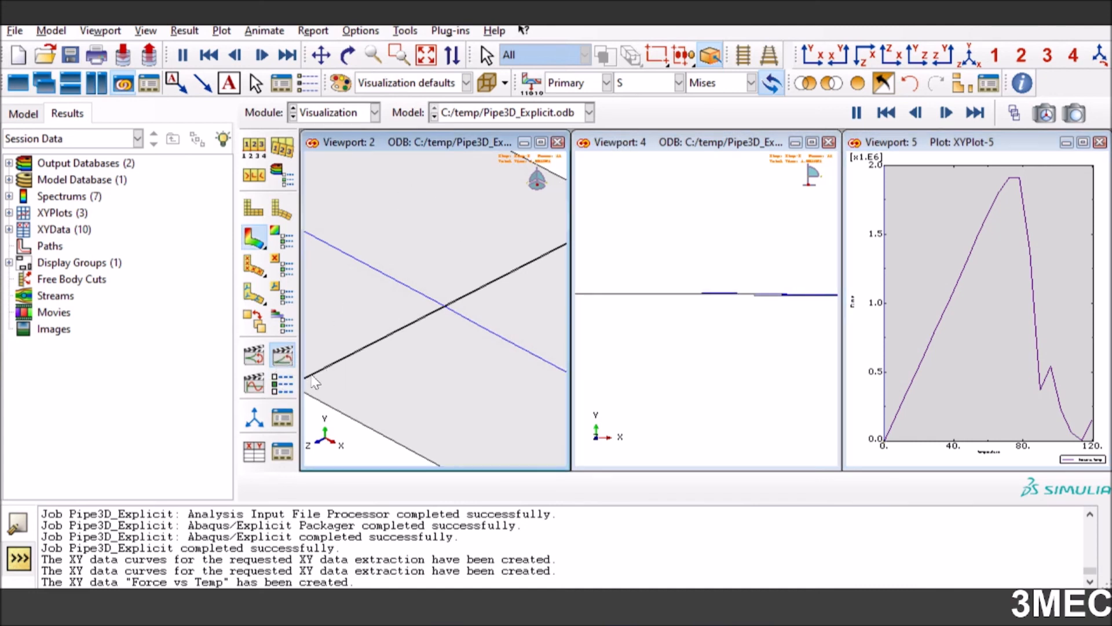